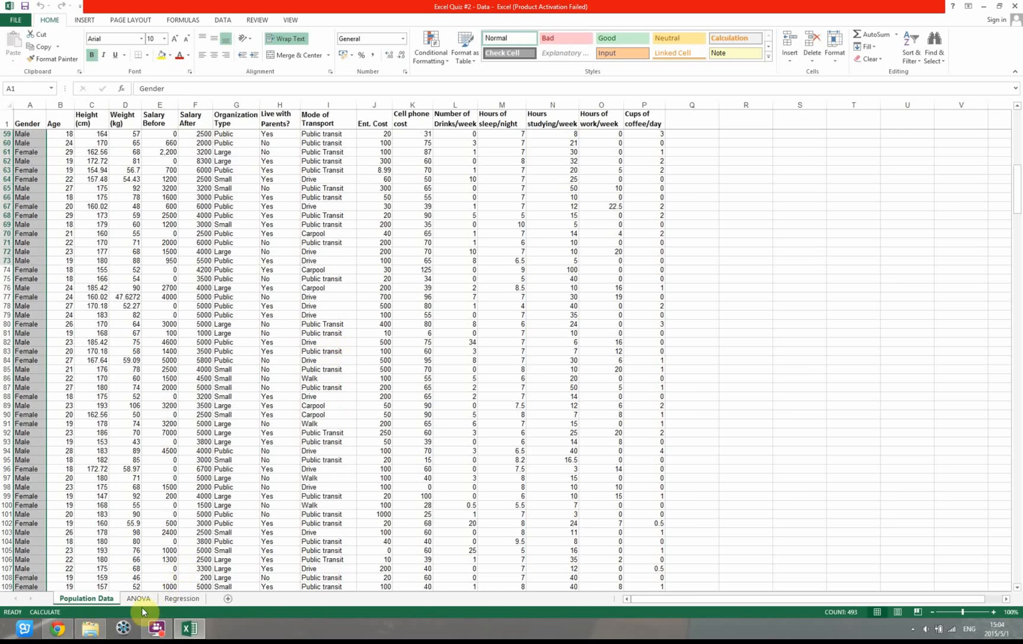
Examine the ANOVA sheet's sample area C5:E22 for Large, Small and Public, comparing it with the Population Data sheet
left_click(139, 598)
left_click(100, 601)
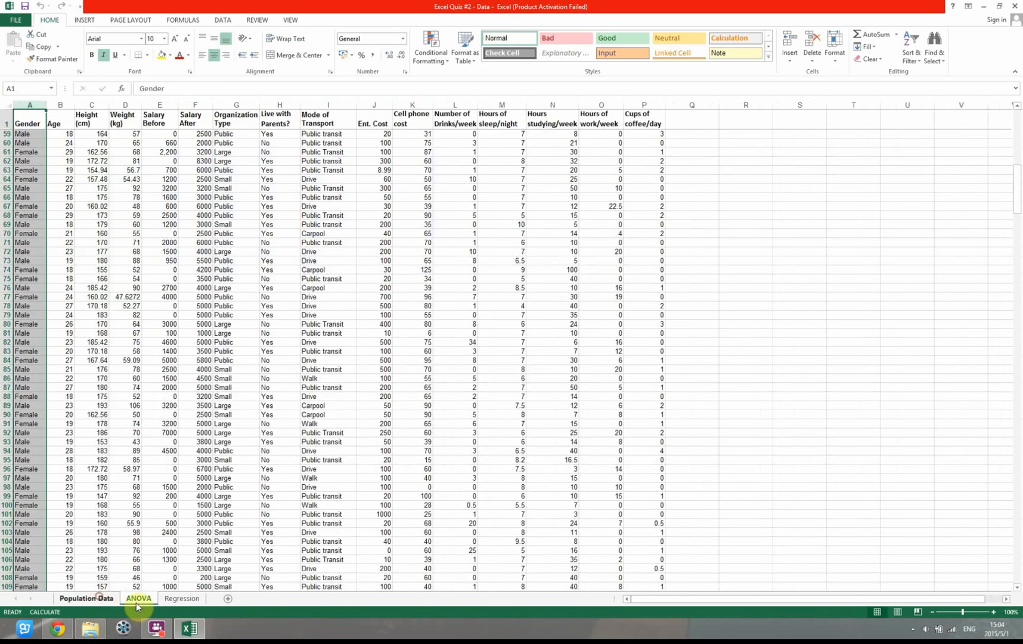
left_click(137, 599)
left_click(98, 599)
left_click(142, 599)
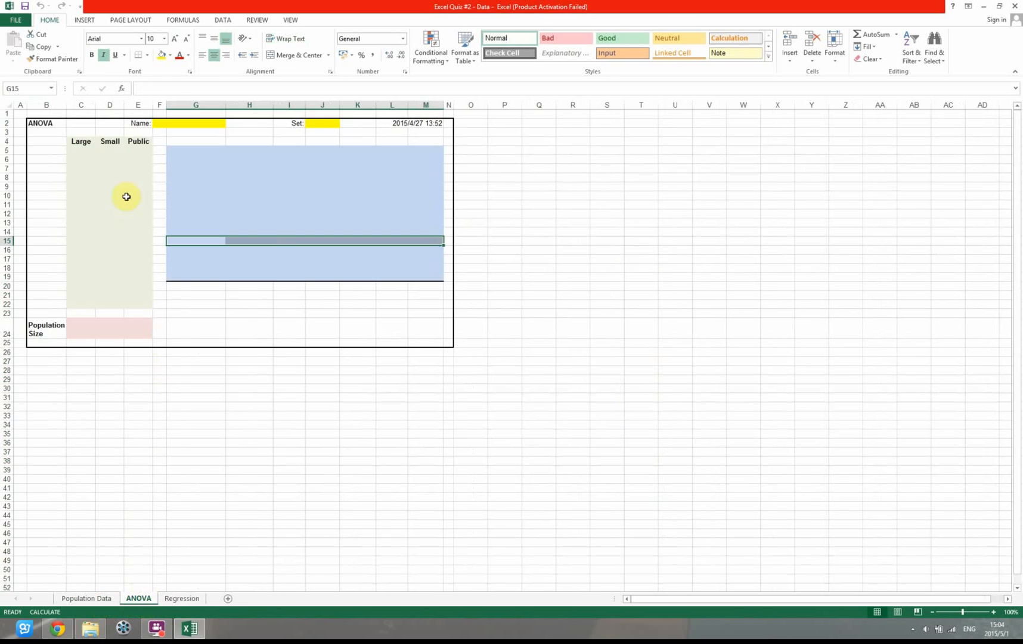
left_click_drag(79, 152, 134, 304)
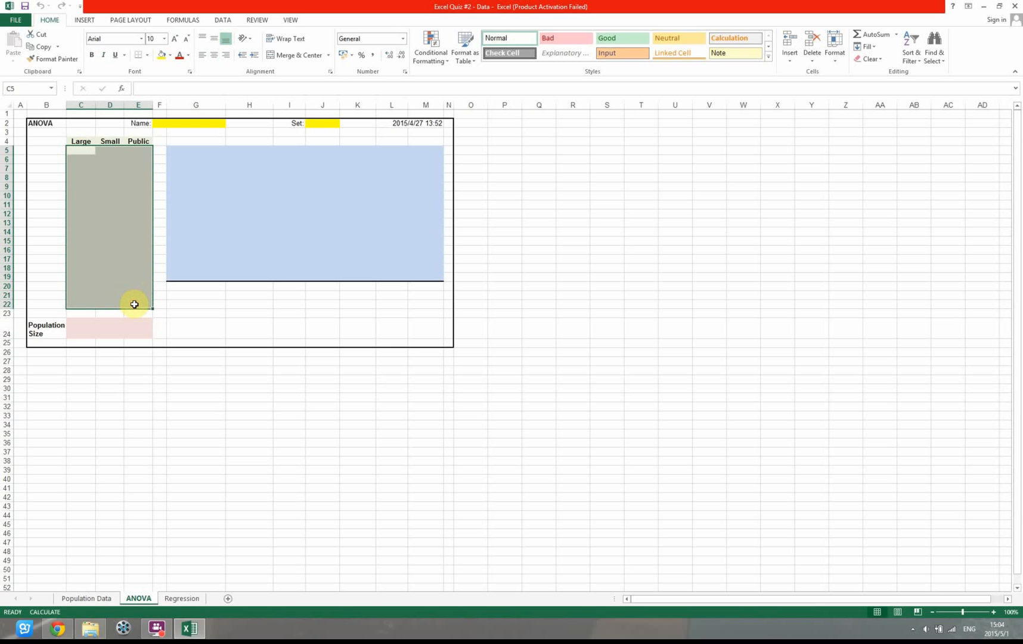
left_click(80, 152)
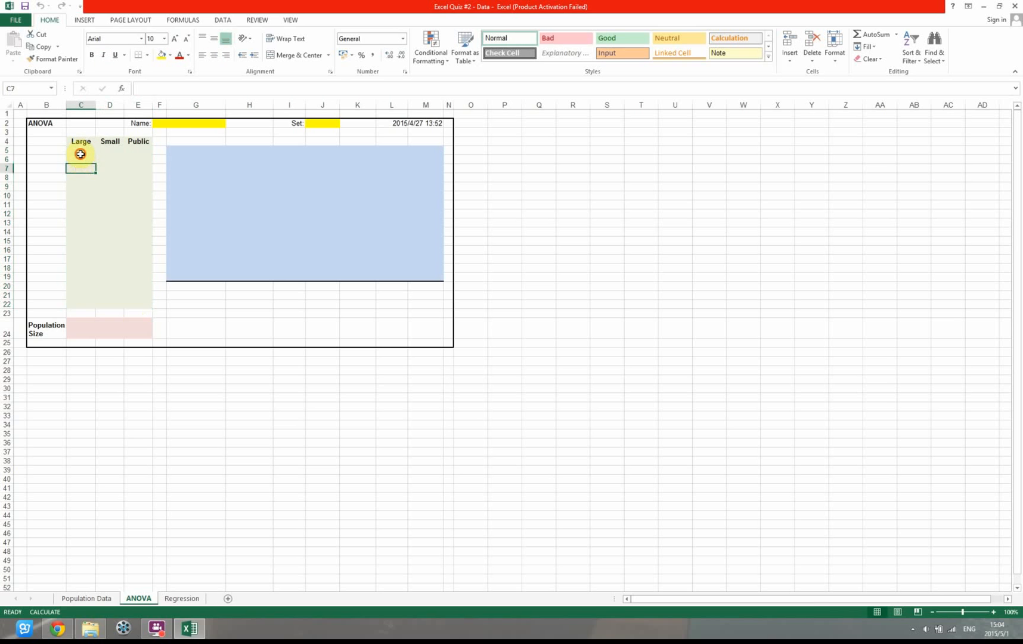
left_click_drag(80, 153, 84, 305)
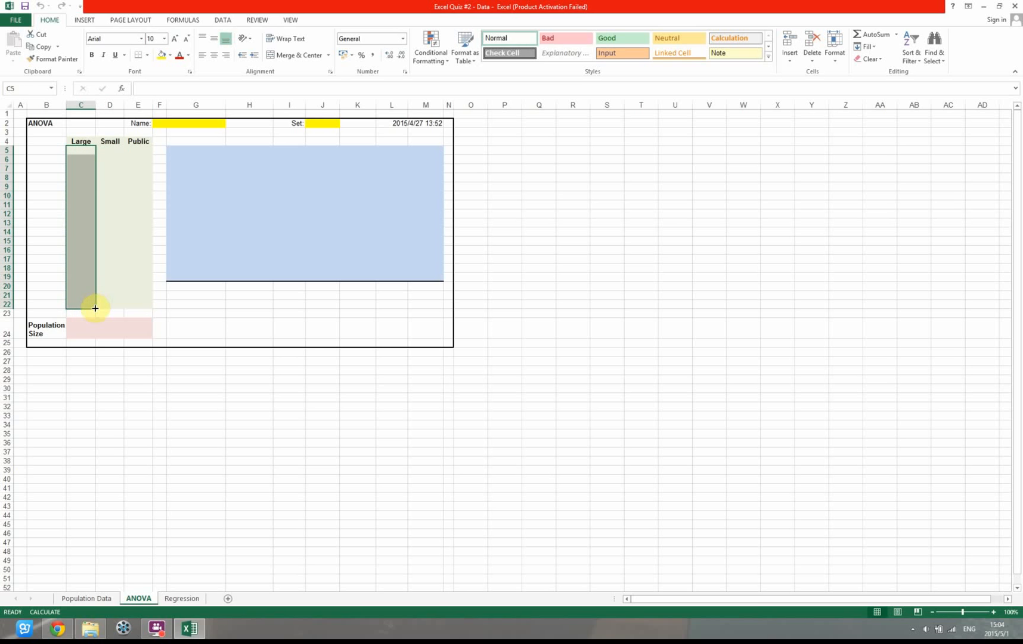
Turn on filtering for the header row of the Population Data sheet
left_click(100, 598)
scroll(494, 179, "down", 15)
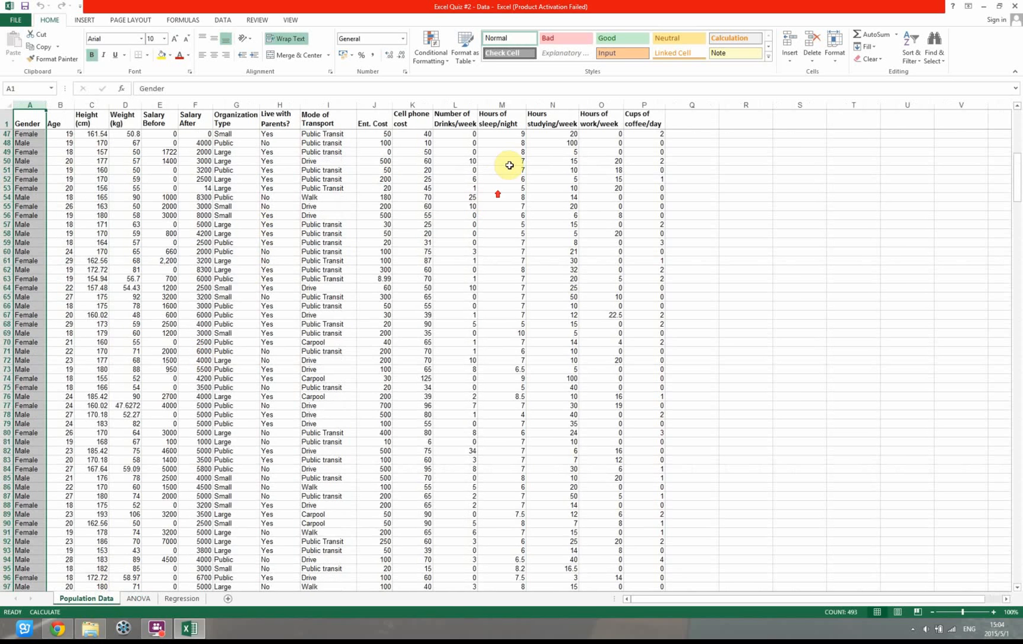
scroll(509, 166, "up", 15)
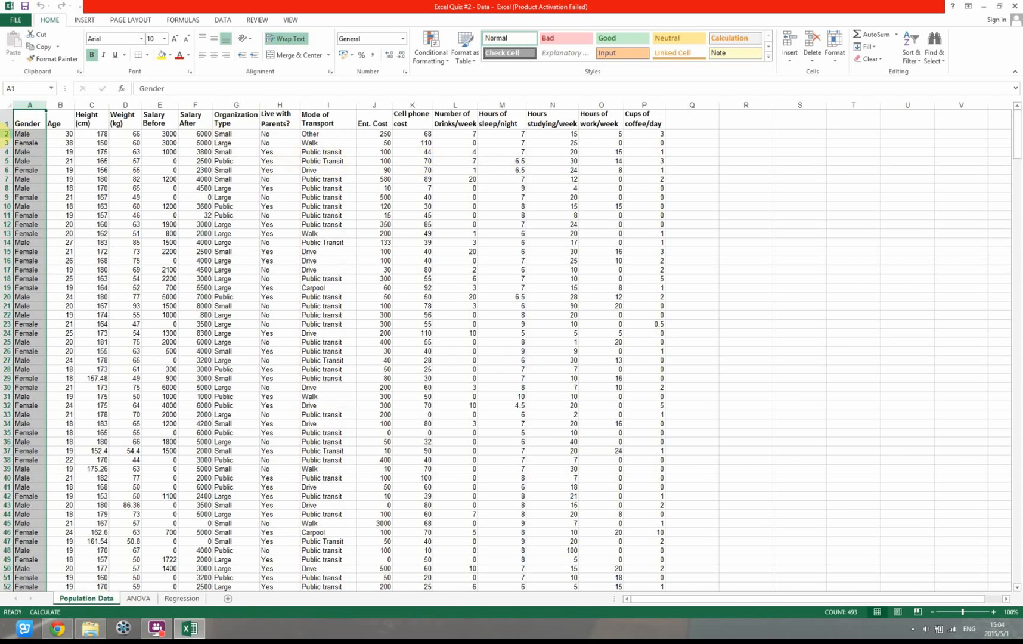
left_click(6, 122)
left_click(242, 120)
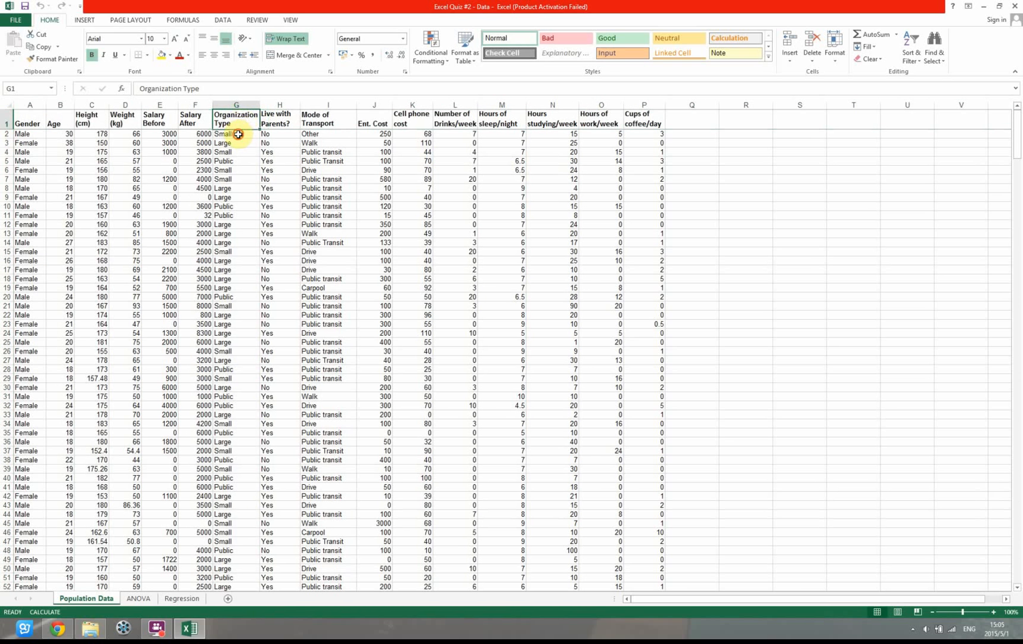
left_click(6, 116)
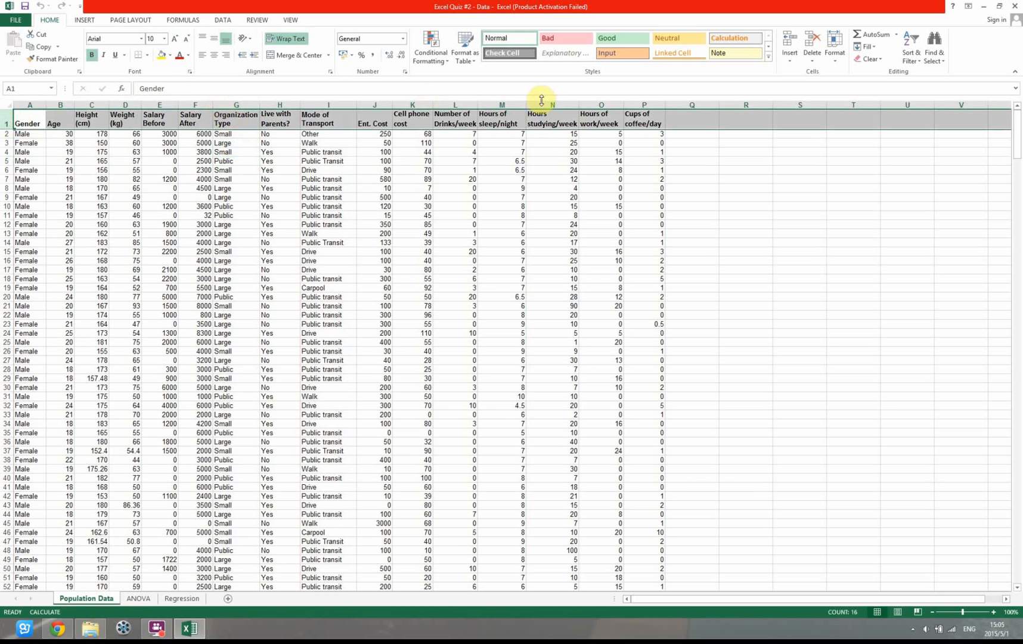
left_click(912, 57)
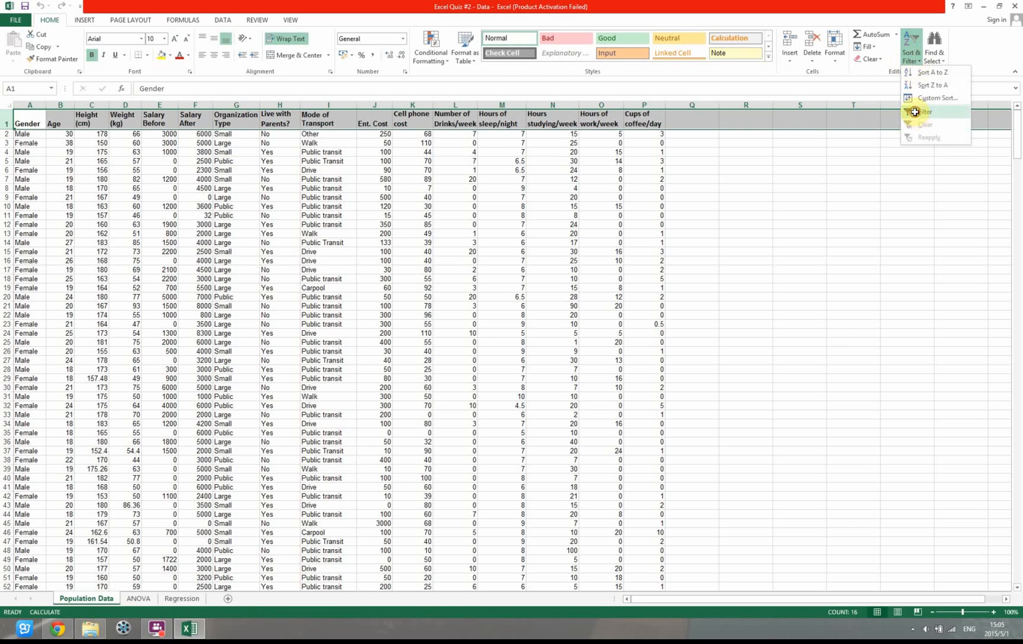
left_click(914, 111)
left_click(338, 151)
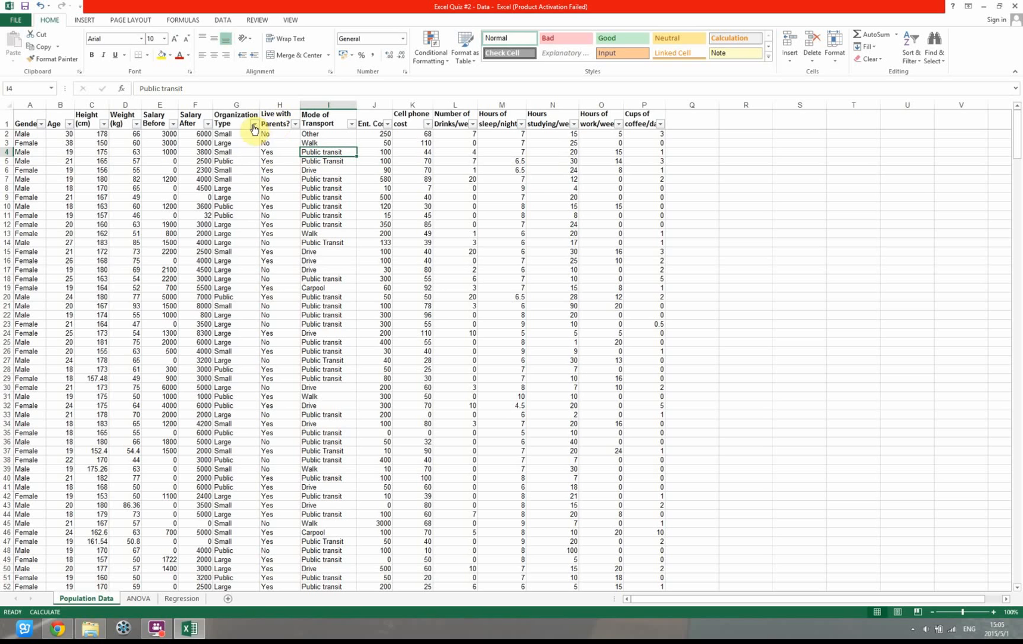
Filter the Organization Type column to show only the Large records
left_click(255, 124)
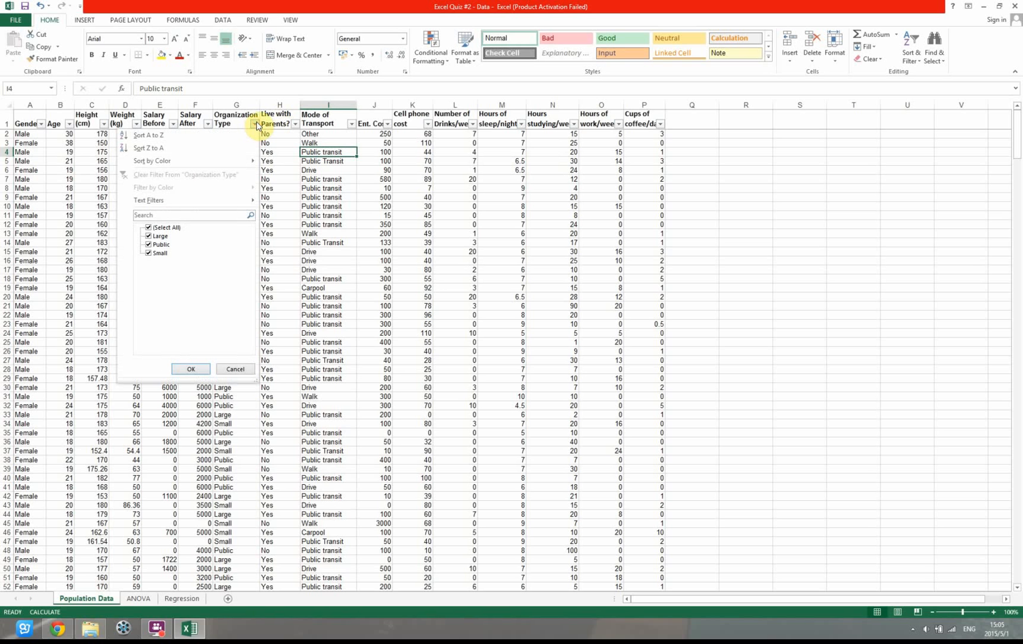
left_click(159, 227)
left_click(161, 236)
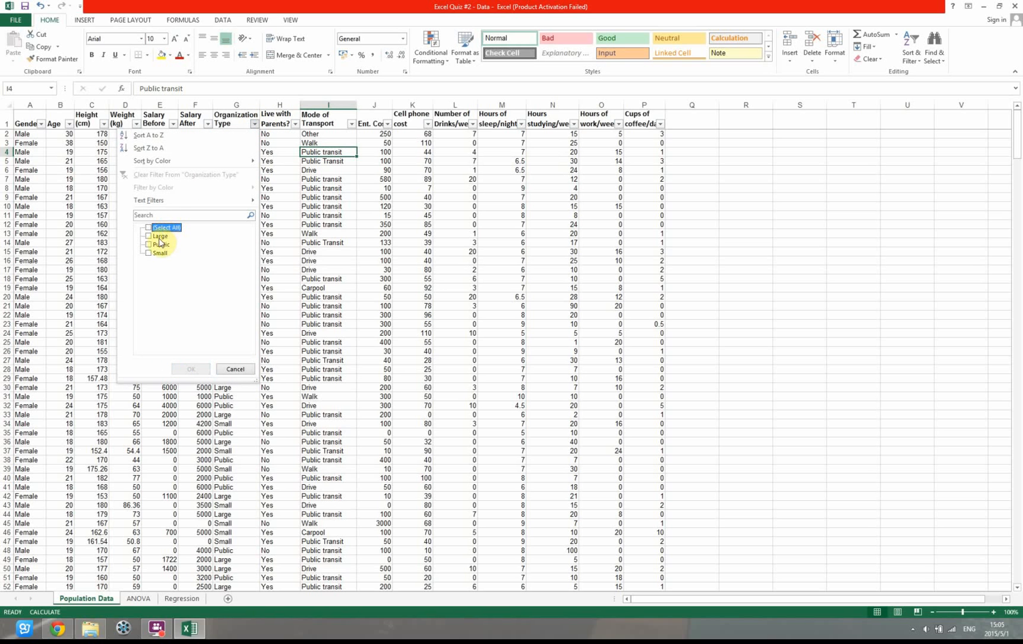
left_click(190, 370)
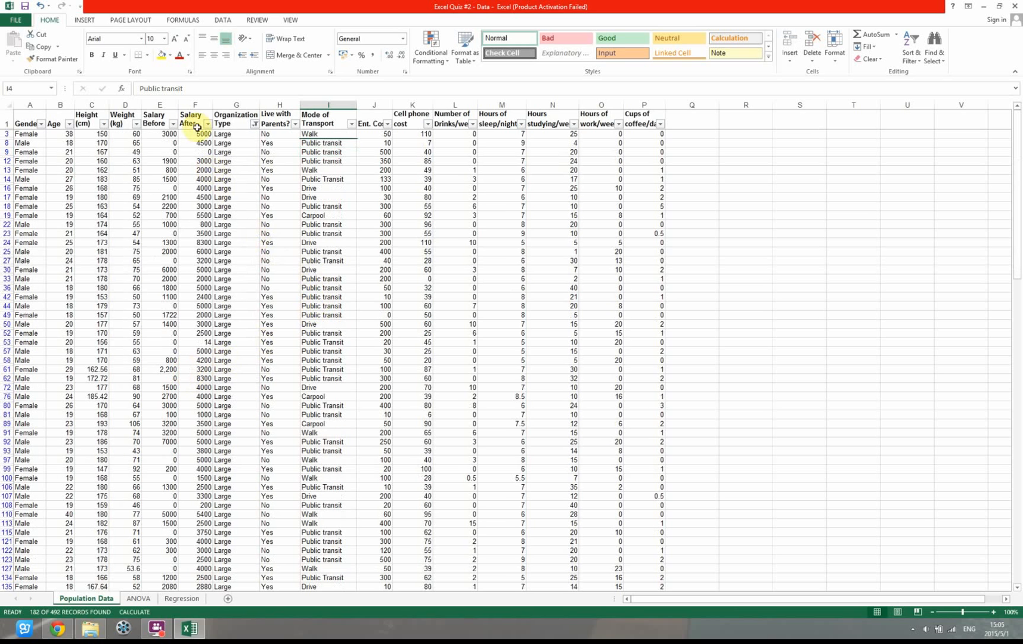
Copy the filtered Salary After and Organization Type columns into a new worksheet, starting at cell A1
left_click(193, 102)
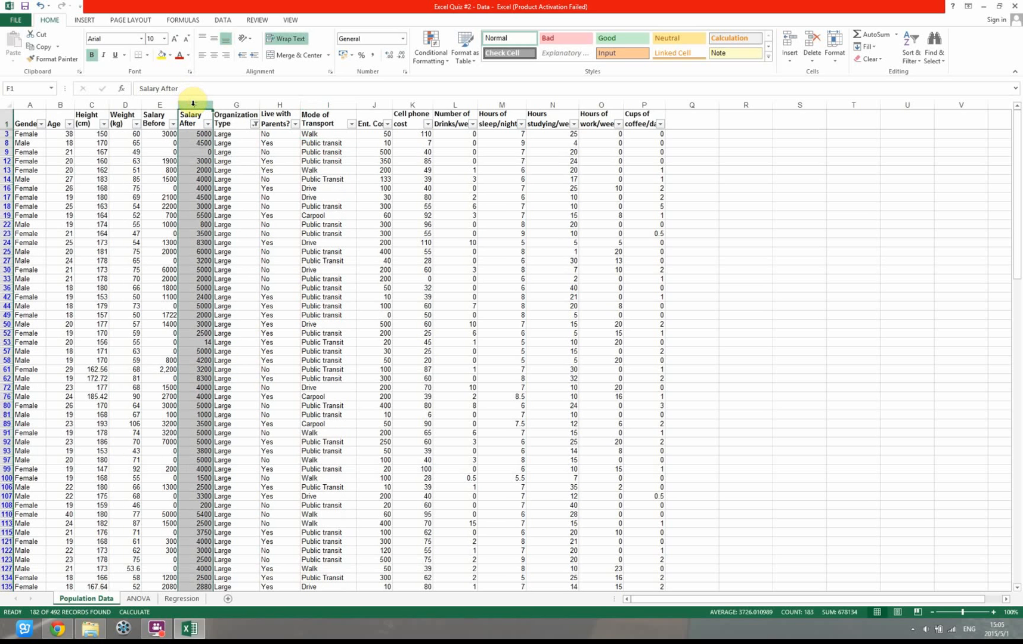
left_click(231, 103)
left_click(200, 105)
left_click(230, 105)
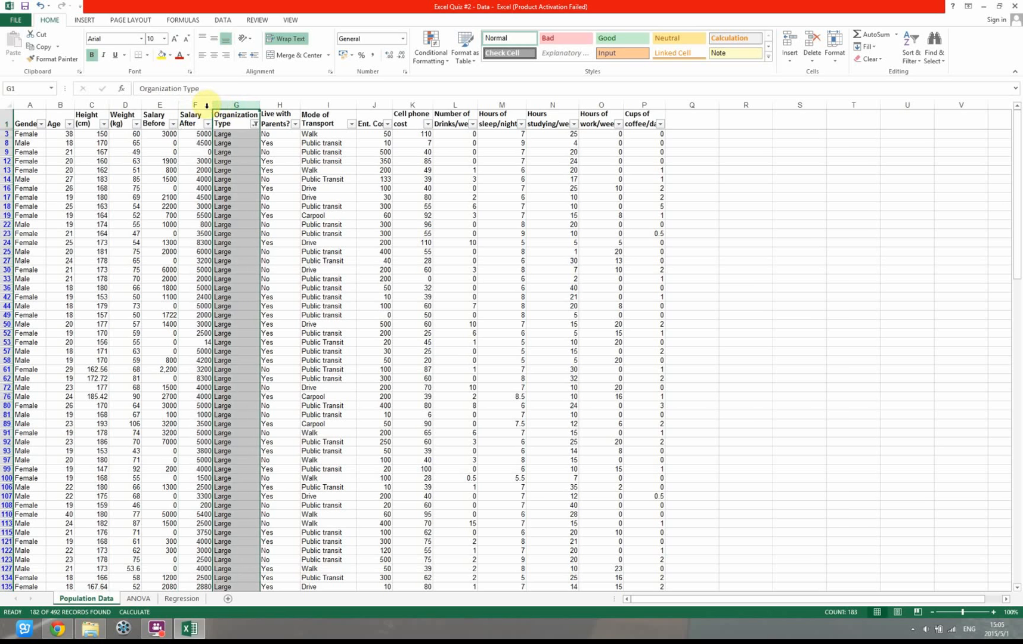
left_click(200, 105)
left_click(231, 106)
left_click_drag(198, 106, 230, 106)
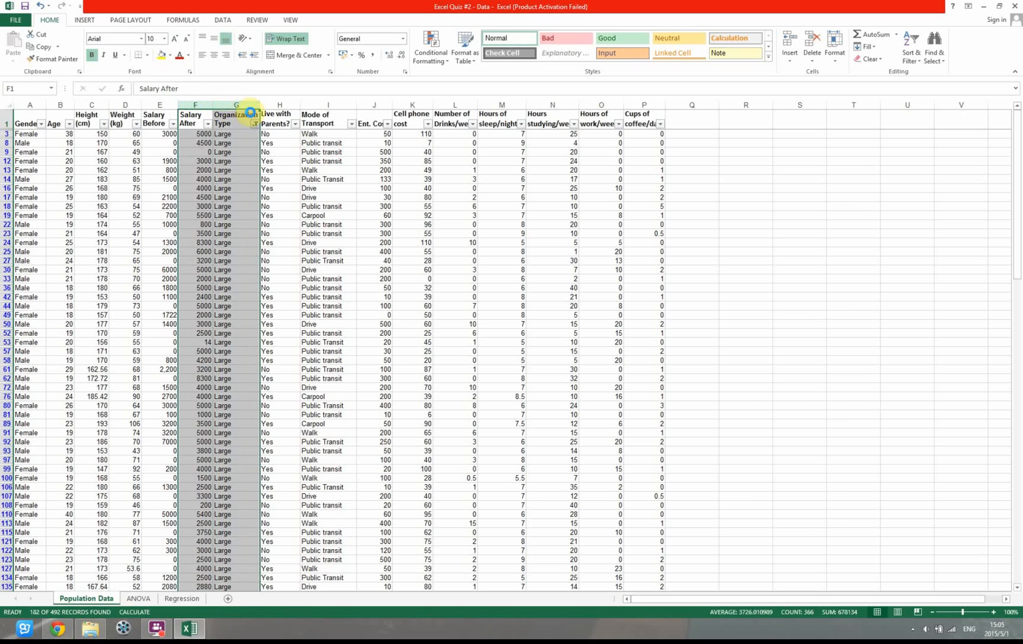
key("ctrl+c")
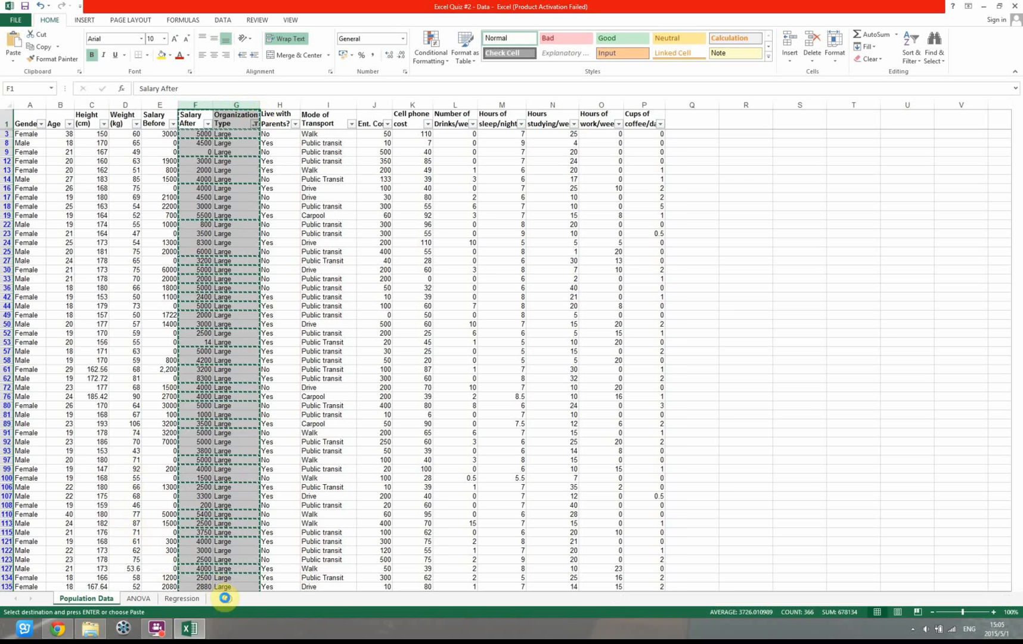
left_click(227, 598)
key("ctrl+v")
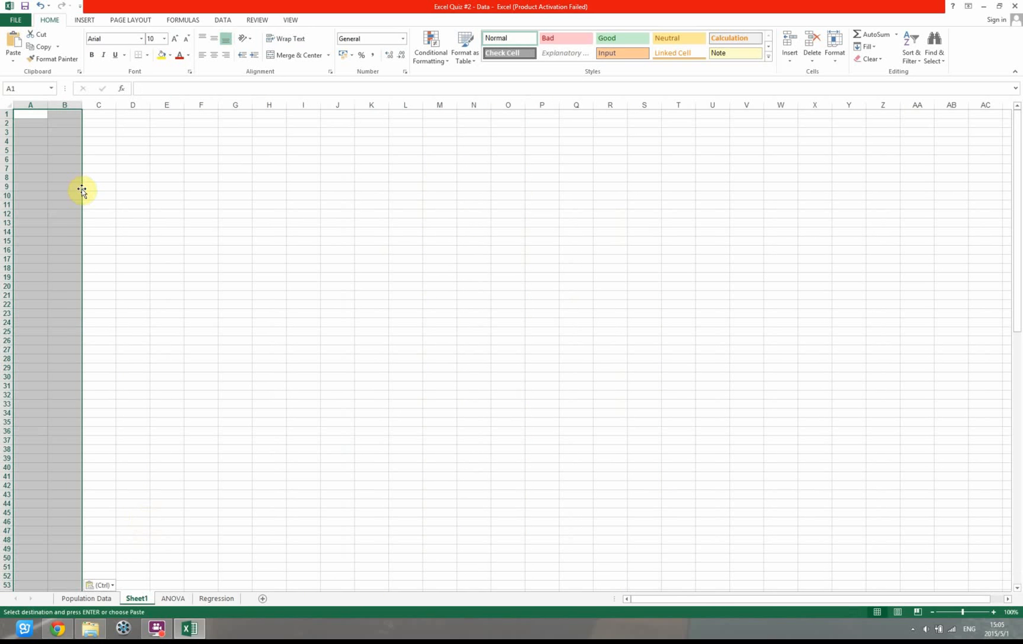
left_click(95, 160)
left_click(99, 141)
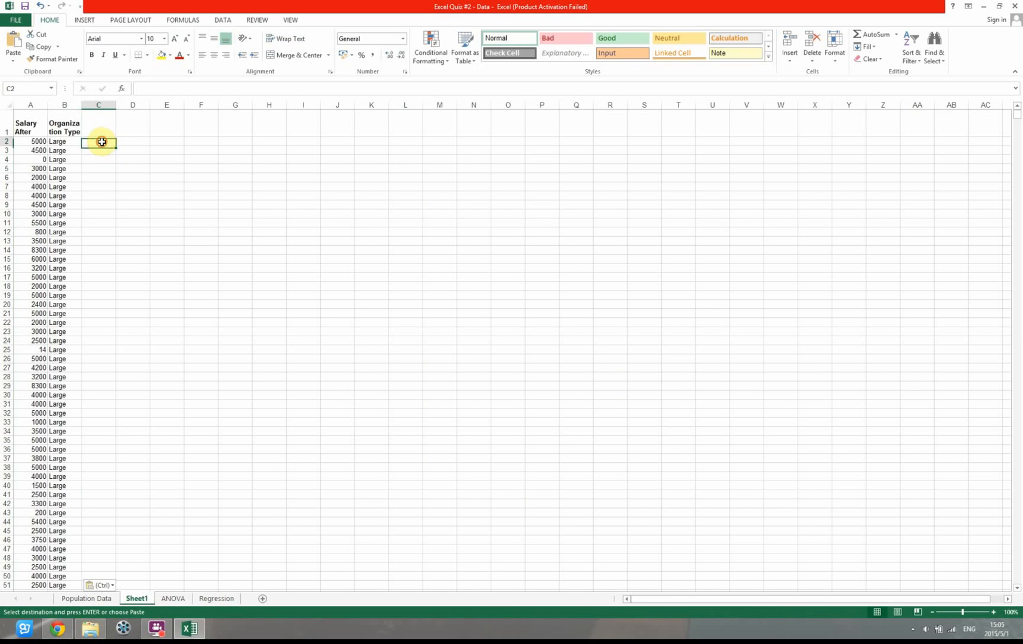
left_click(36, 142)
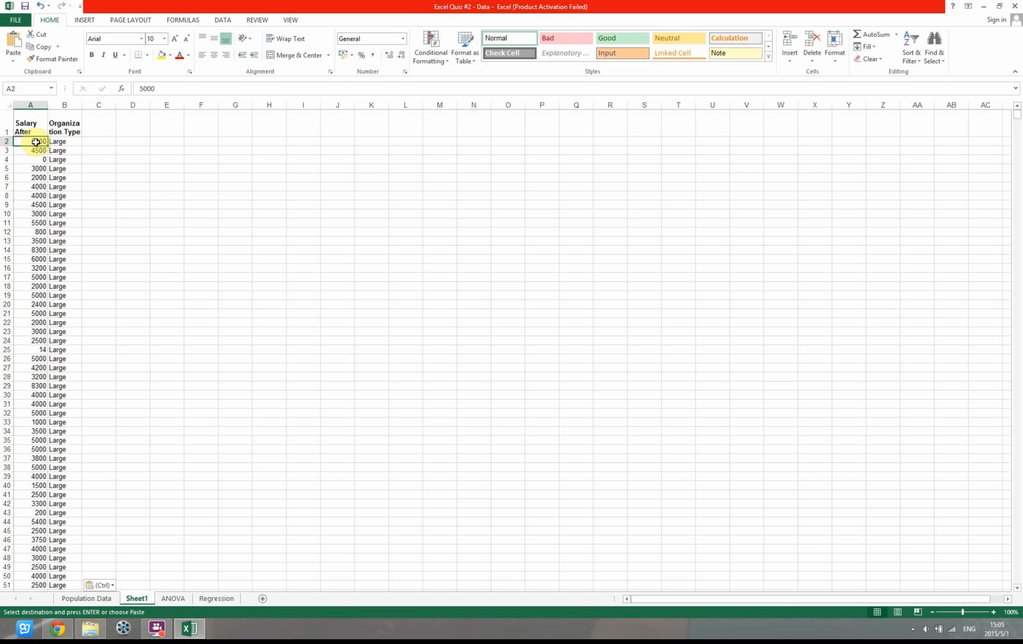
left_click_drag(36, 141, 61, 180)
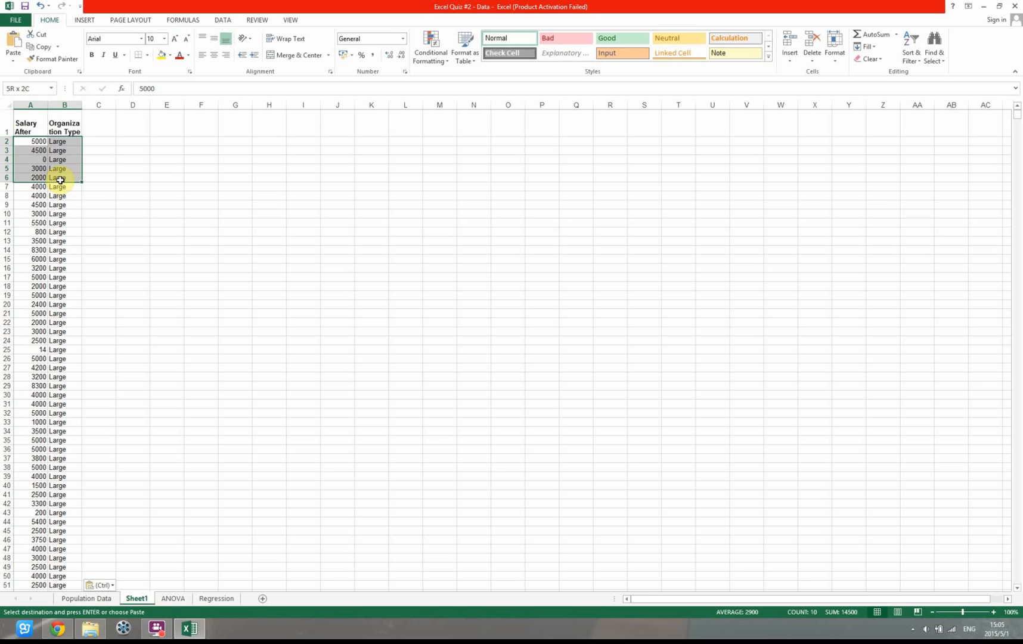
left_click(98, 149)
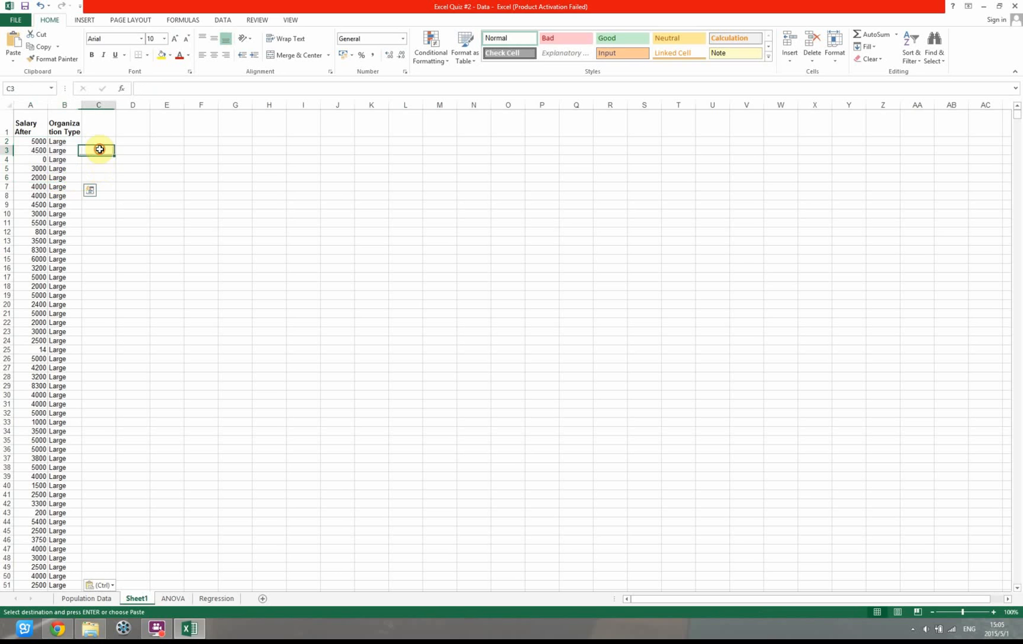
Enter the heading "population size" in cell C1 of the new sheet
left_click(98, 130)
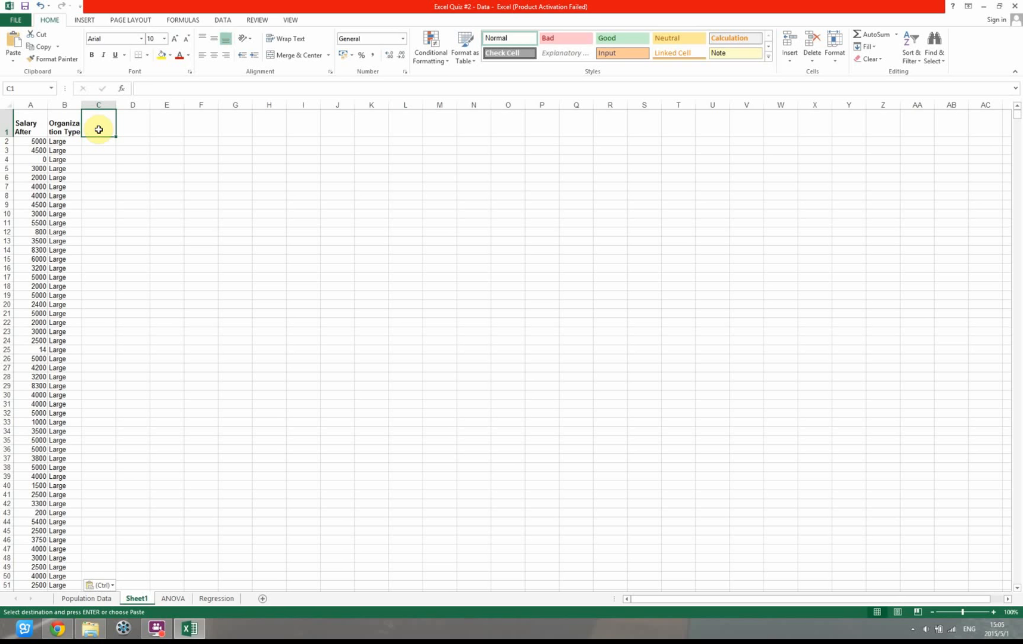
type("population size")
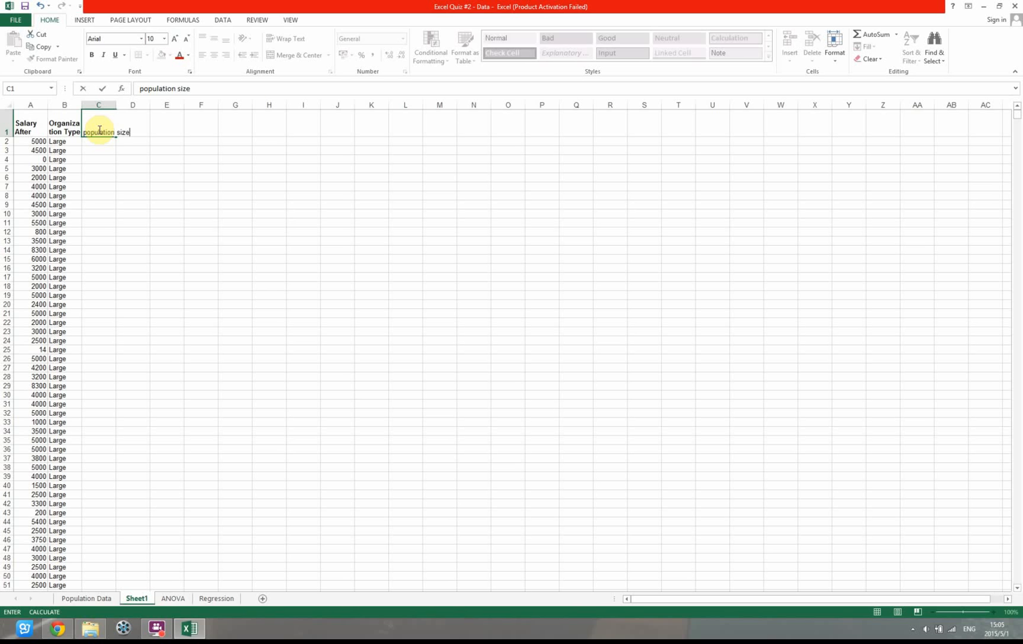
key("Return")
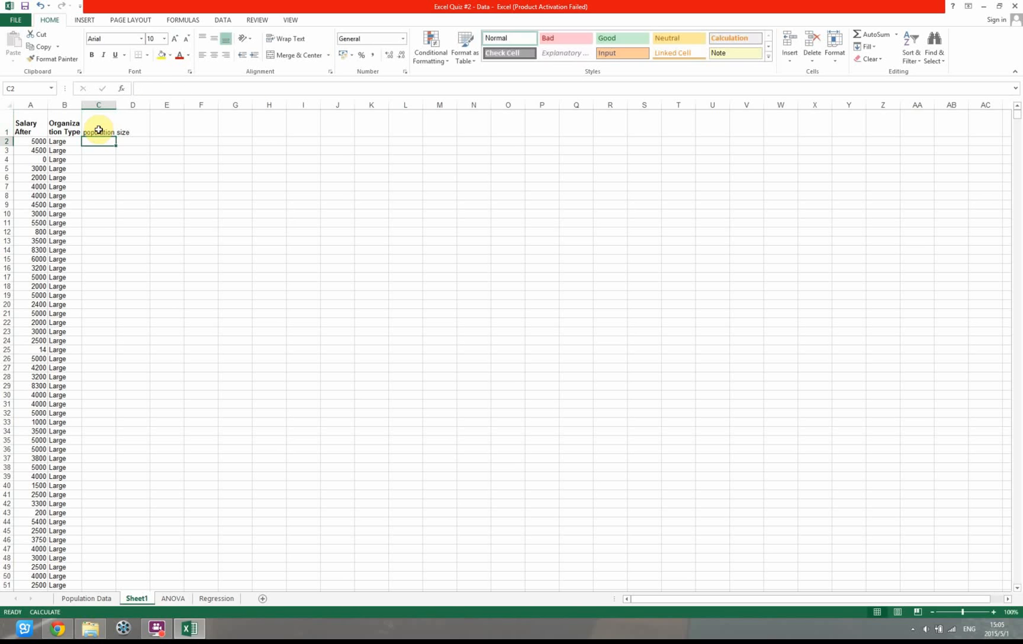
Calculate the Large population size in C2 with a COUNT formula over the salary values in A2:A183
type("=")
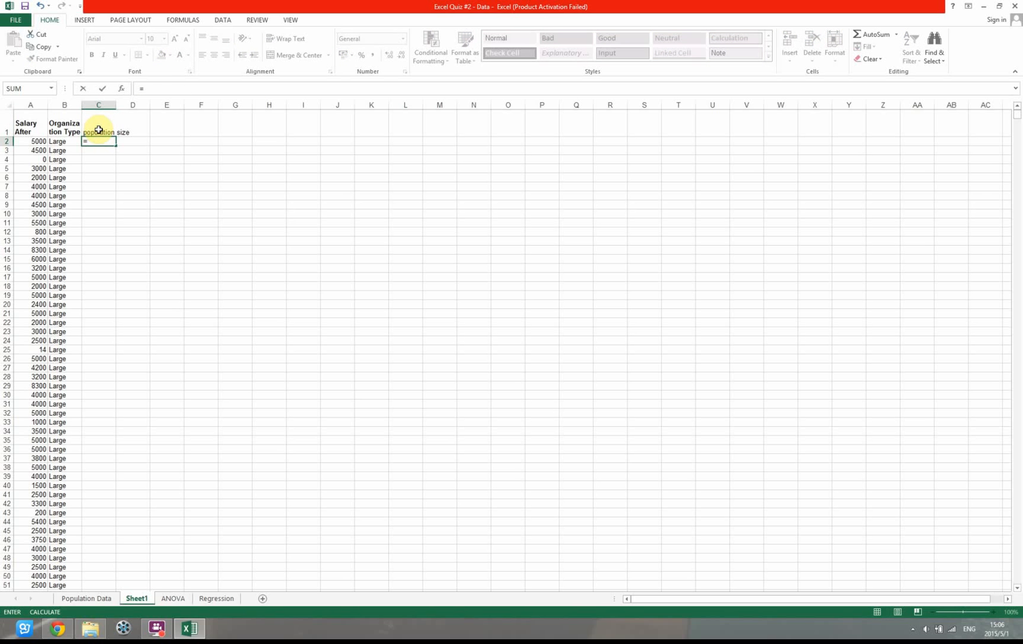
type("COUNT(")
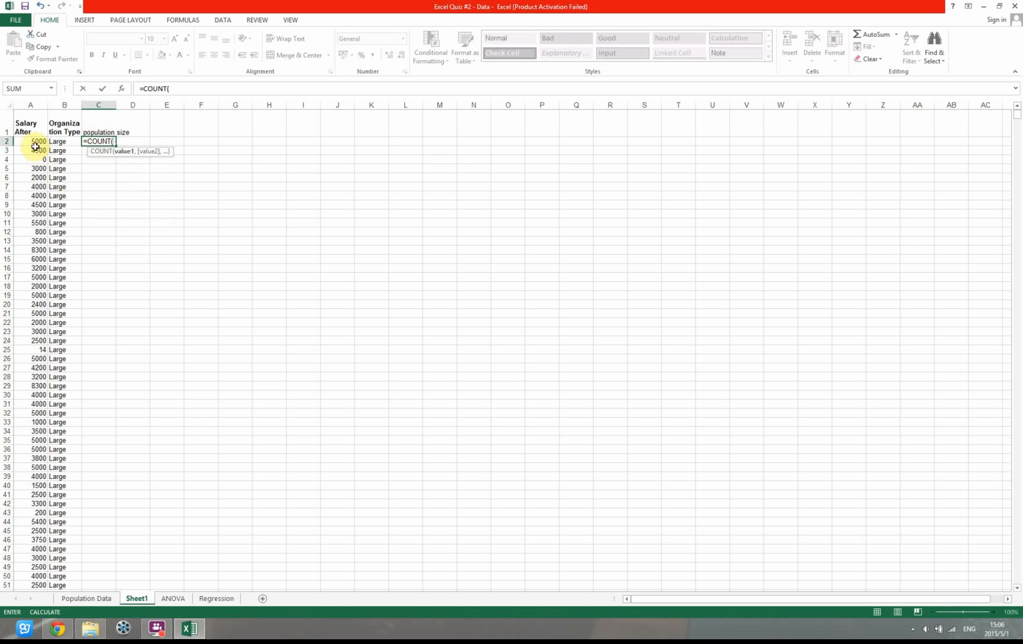
left_click(35, 147)
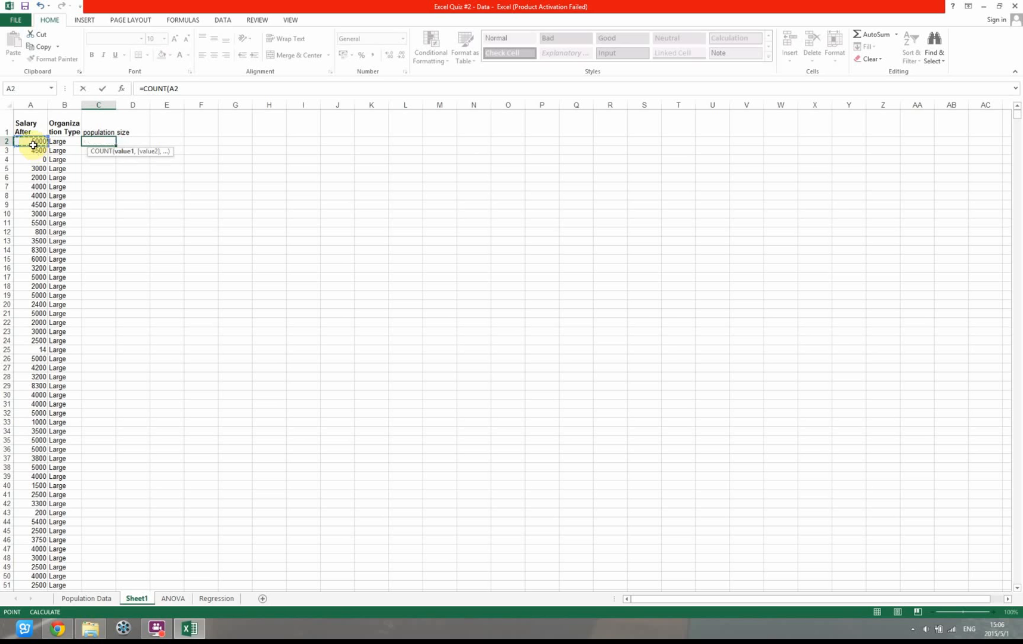
key("ctrl+shift+Down")
key("Return")
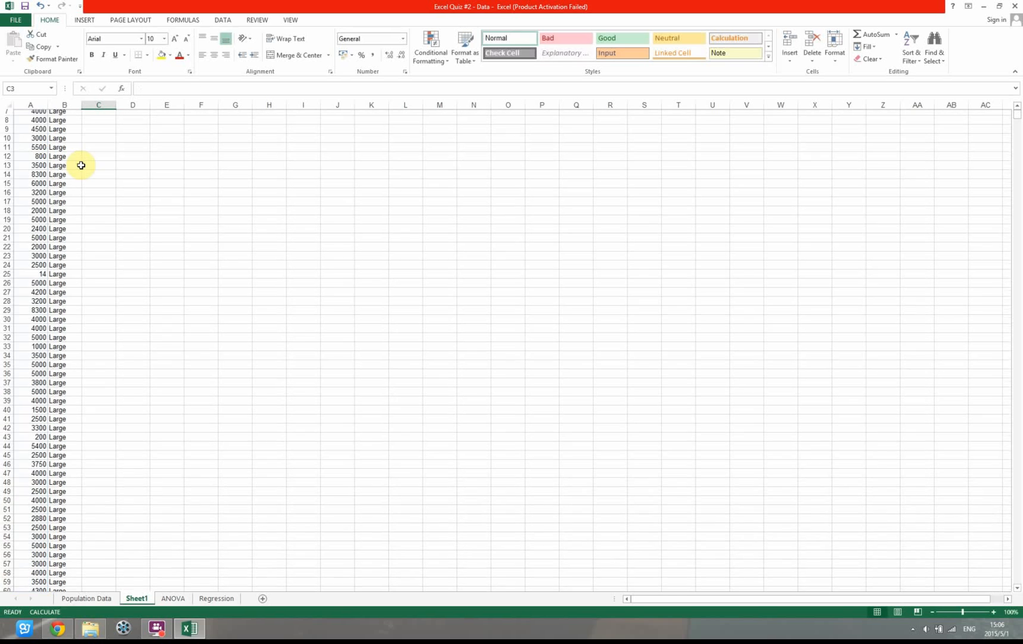
Review the COUNT formula in C2 and the Salary After range it covers
left_click(36, 143)
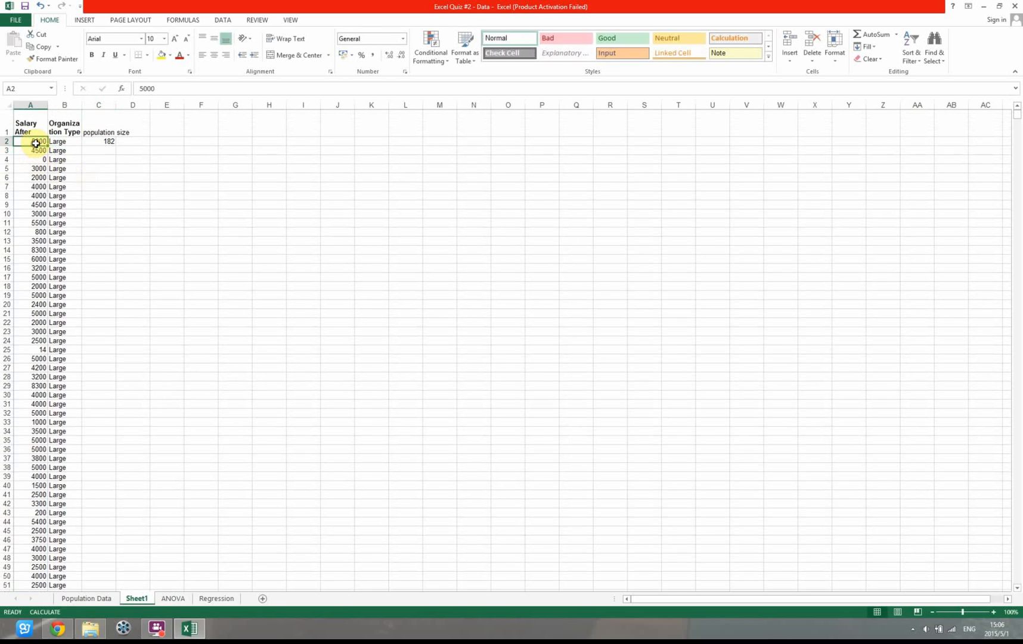
left_click_drag(36, 143, 36, 505)
double_click(95, 142)
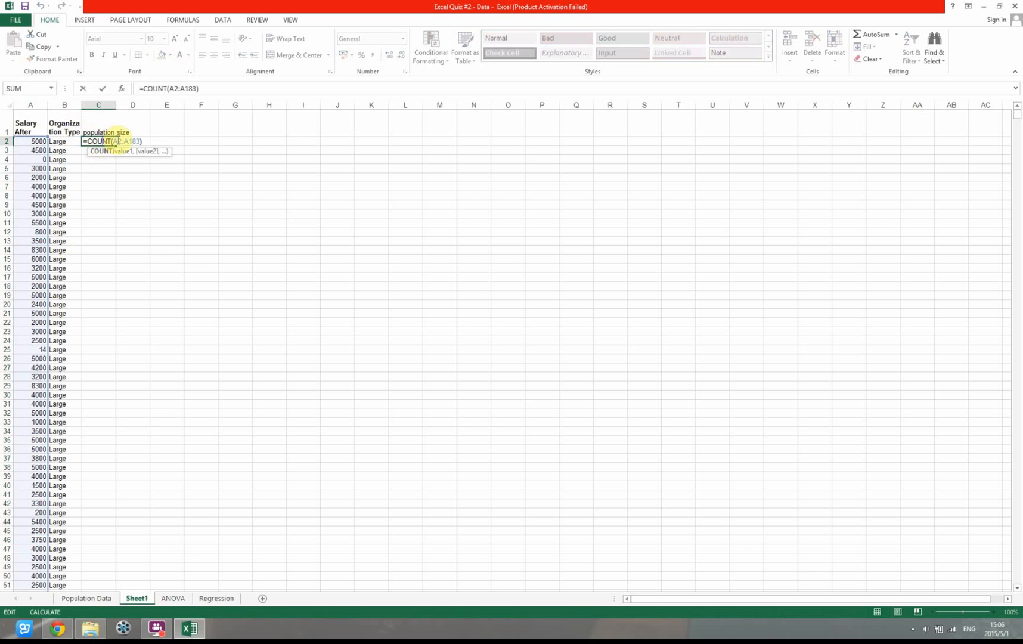
mouse_move(36, 143)
left_mouse_down()
mouse_move(34, 209)
mouse_move(37, 142)
left_mouse_up()
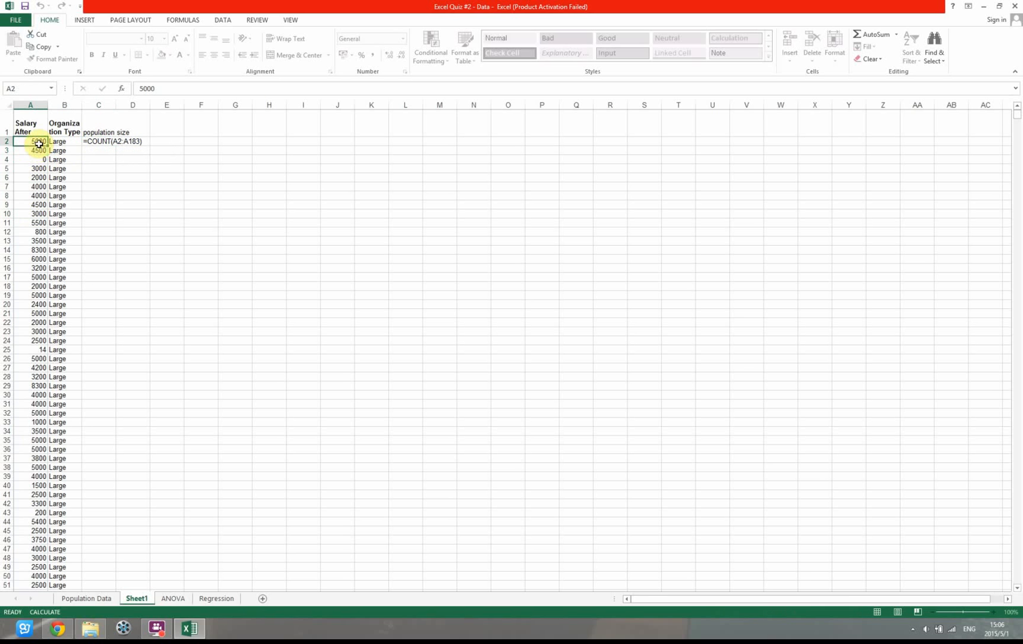
Re-enter the COUNT formula in C2 over the Salary After values in A2:A183
double_click(100, 140)
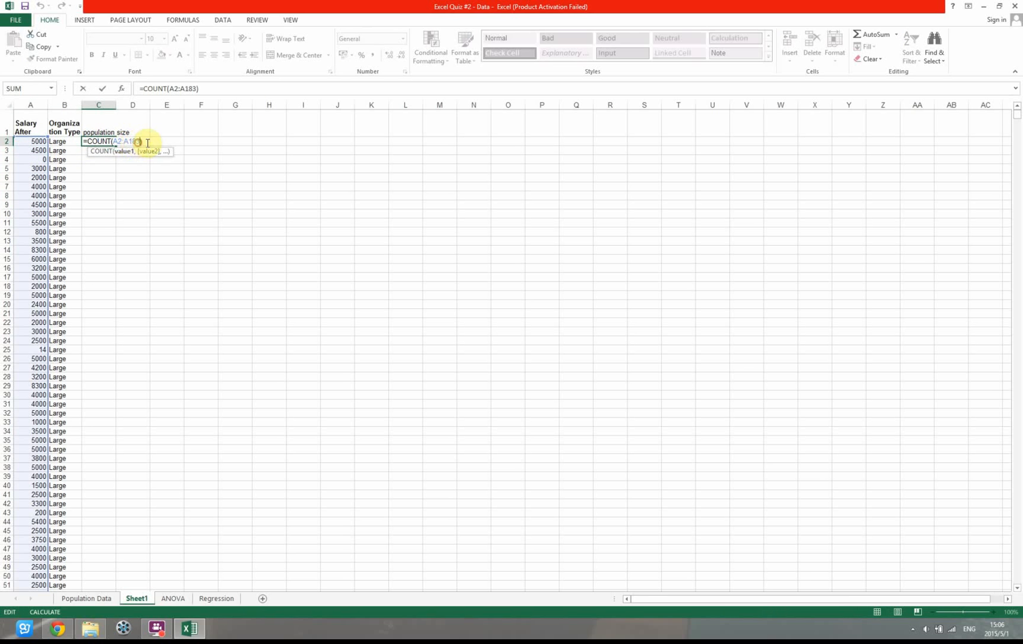
key("BackSpace")
key("BackSpace")
key("BackSpace")
key("BackSpace")
key("BackSpace")
key("BackSpace")
key("BackSpace")
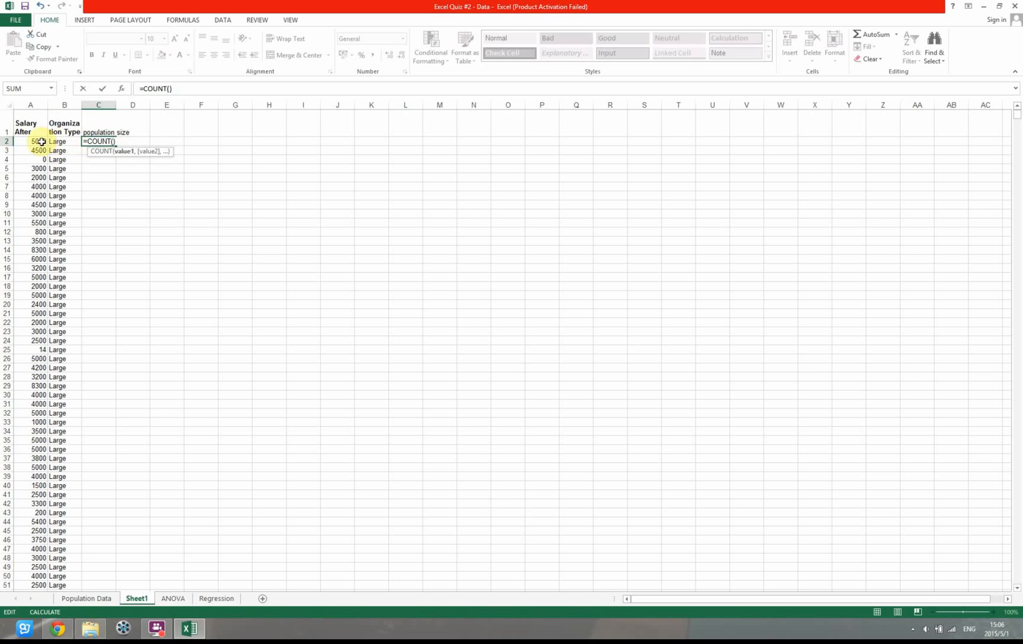
left_click(26, 142)
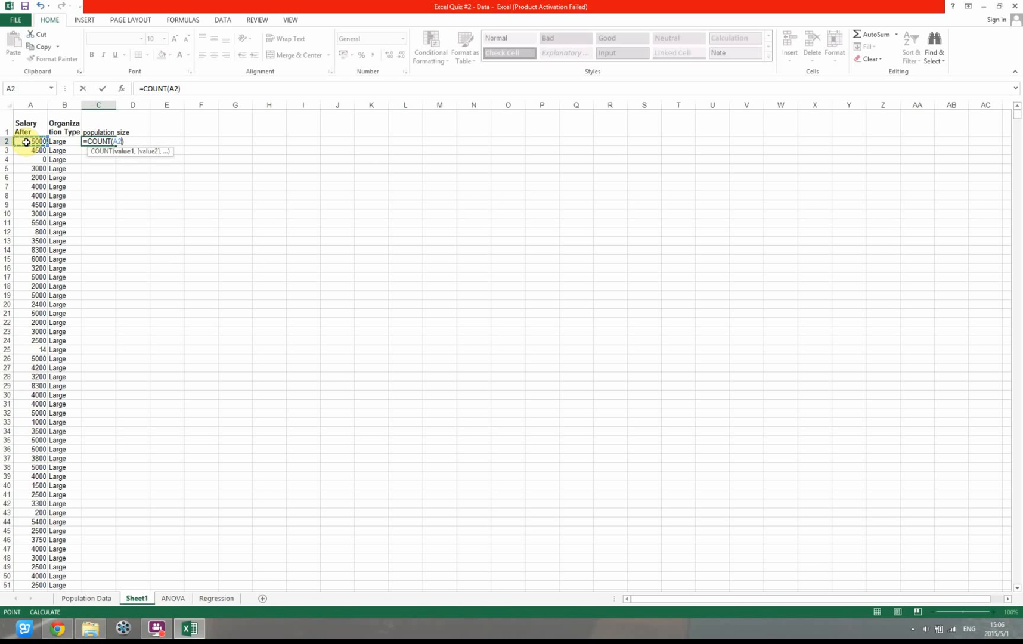
key("ctrl+shift+Down")
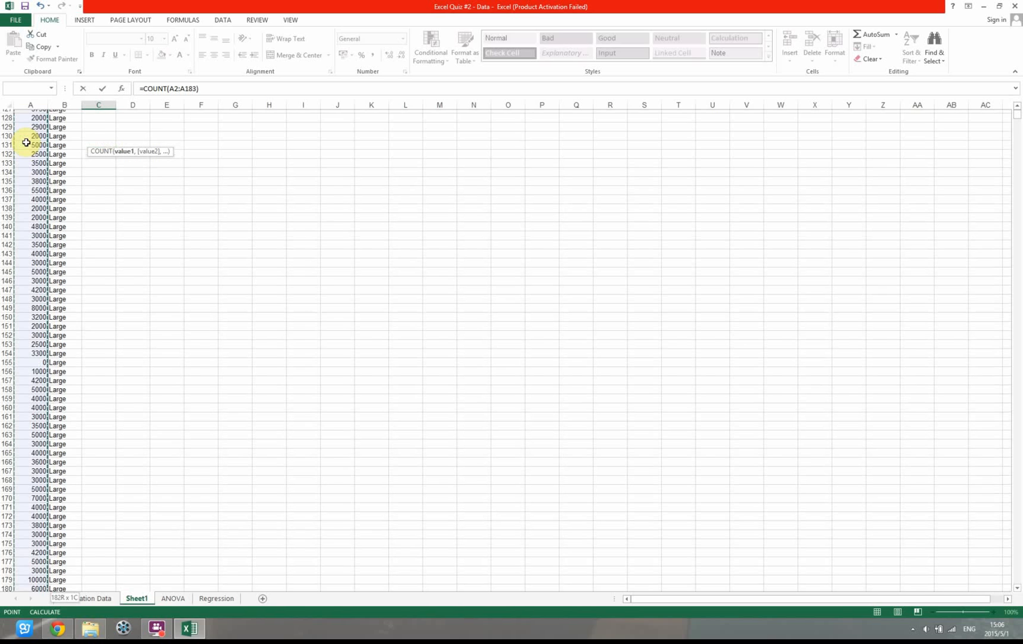
key("Return")
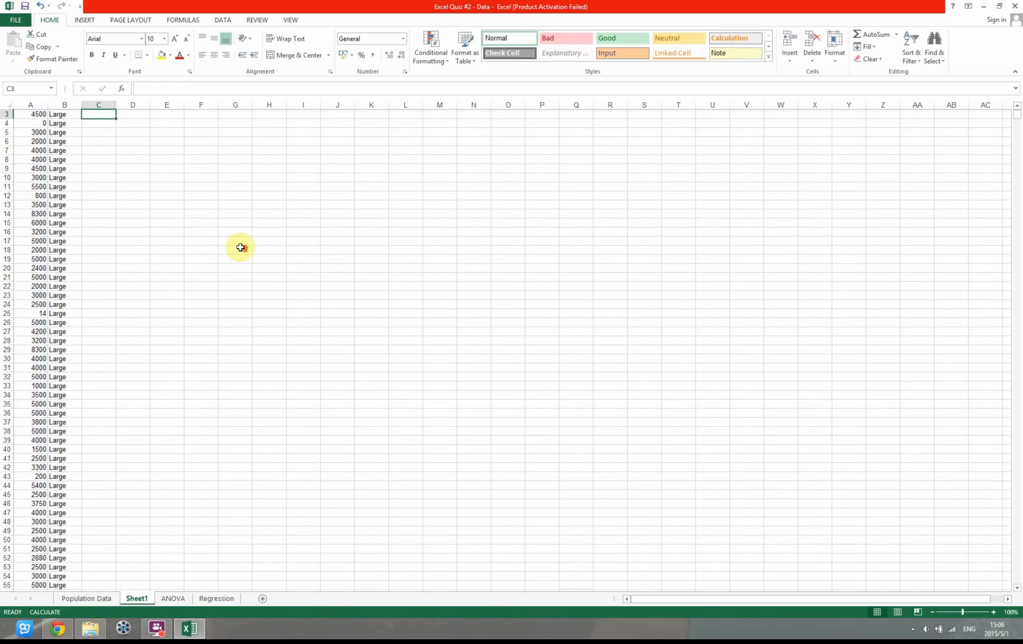
Add the heading "sample size" in D1 and calculate it in D2 with =10%*C2
left_click(127, 131)
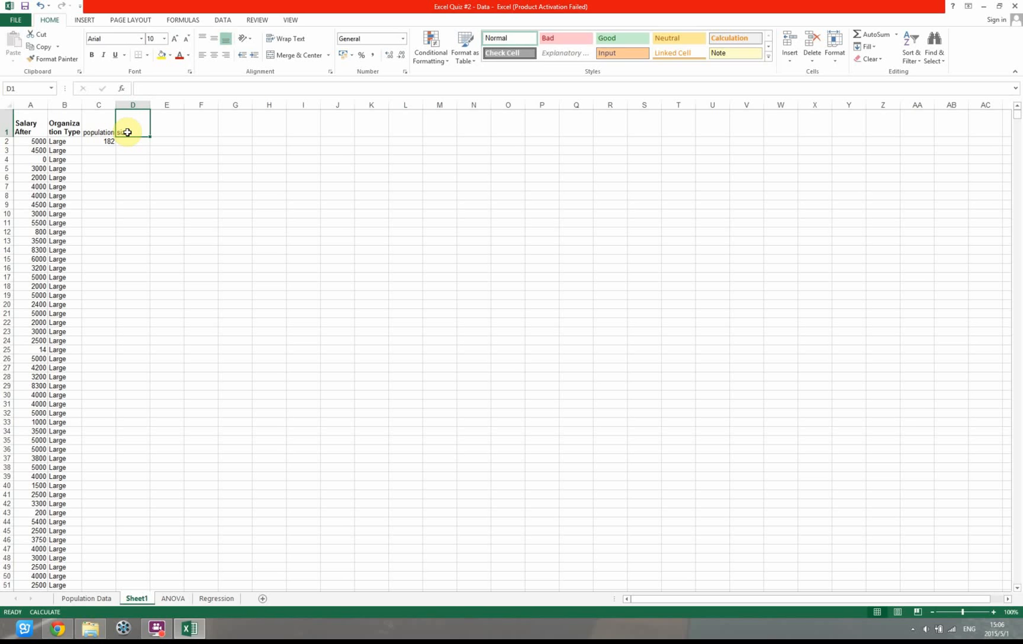
type("sample size")
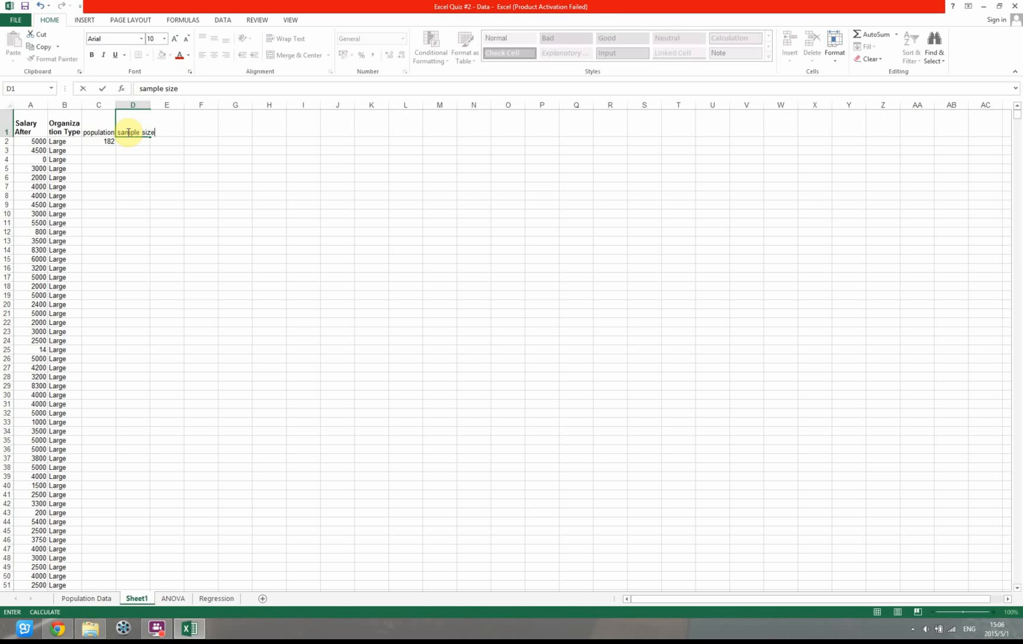
key("Return")
type("=10%")
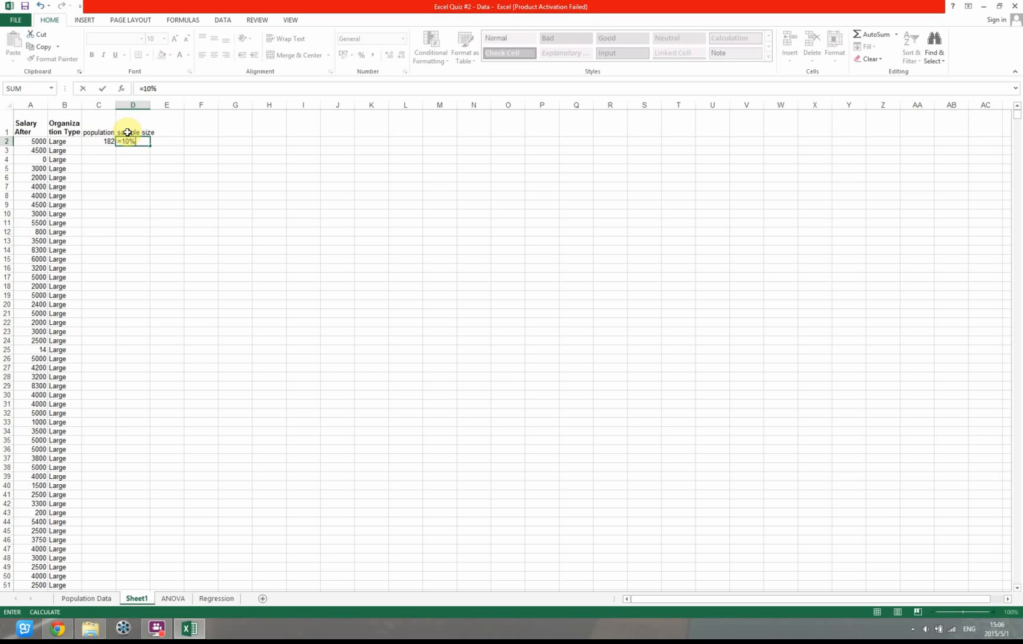
type("*")
left_click(91, 142)
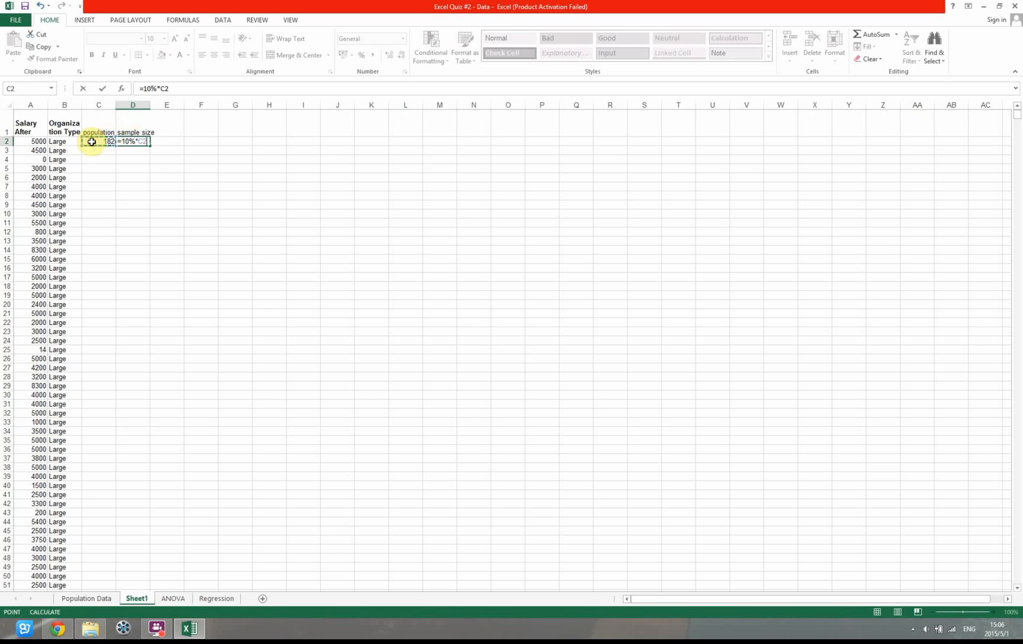
key("Return")
left_click(127, 142)
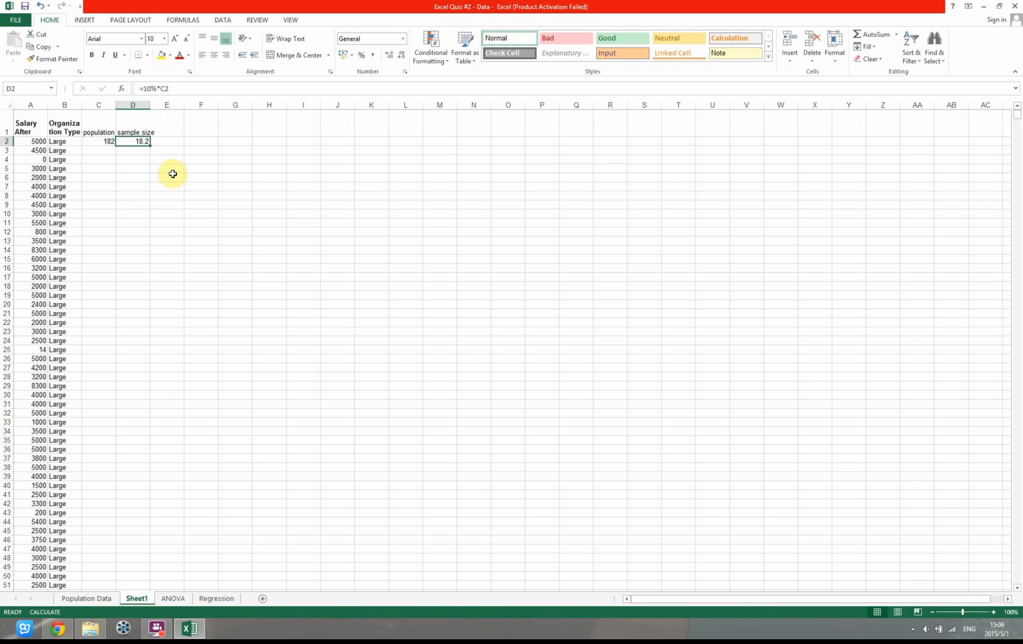
Insert a blank column between Salary After and Organization Type
left_click(99, 177)
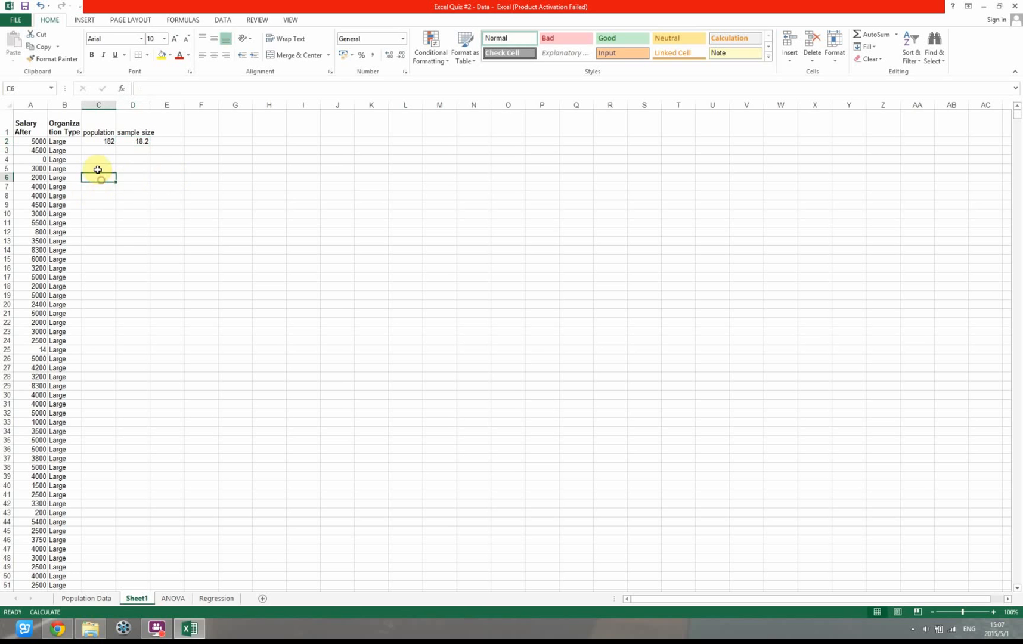
left_click(63, 105)
right_click(64, 106)
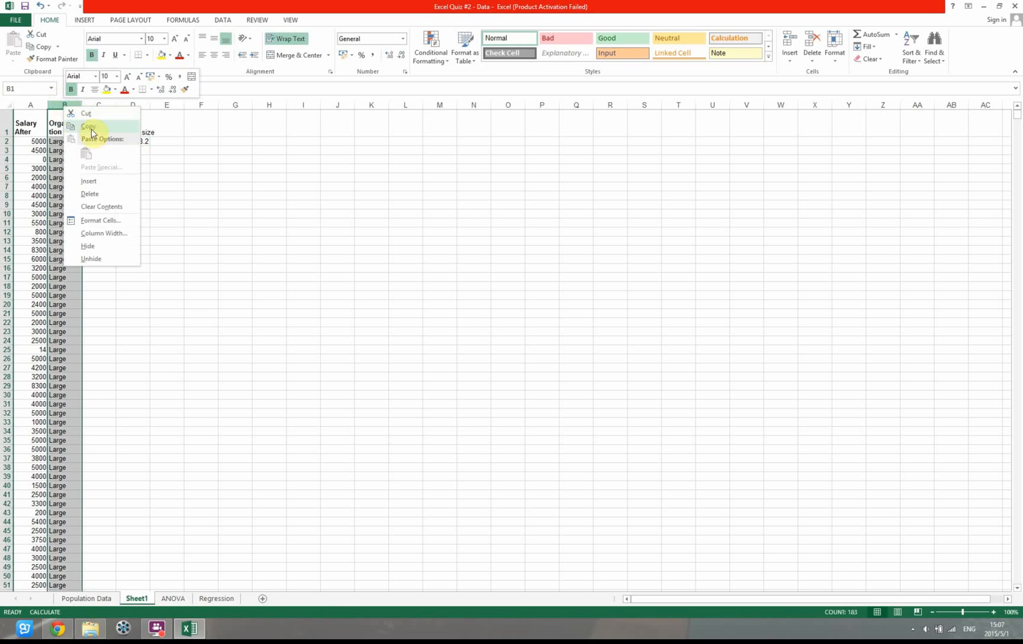
left_click(102, 179)
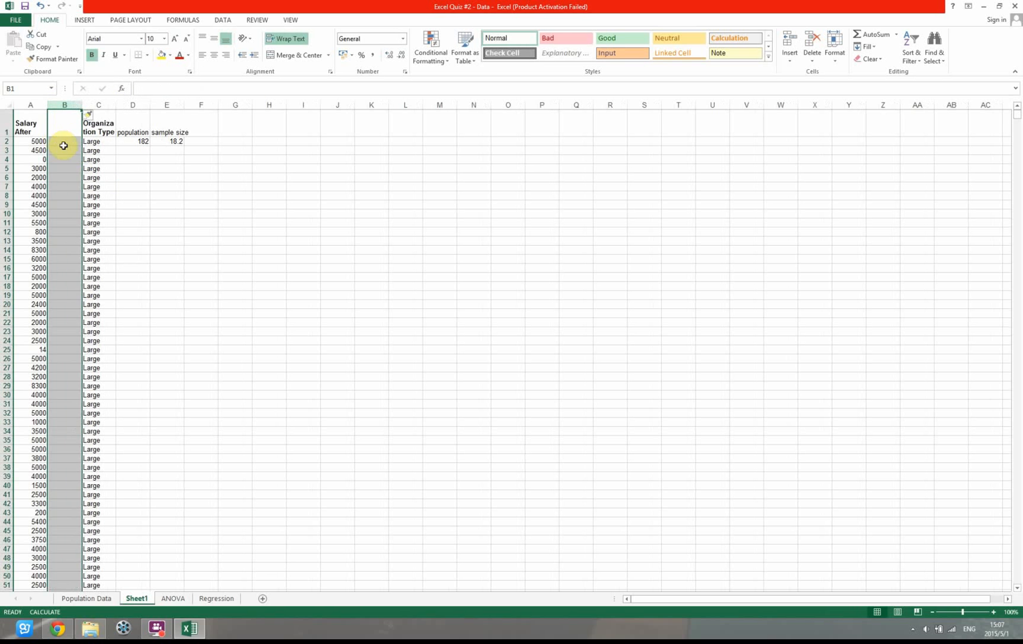
Enter =RAND() in B2 and fill it down beside all the Salary After values
left_click(63, 147)
left_click(63, 143)
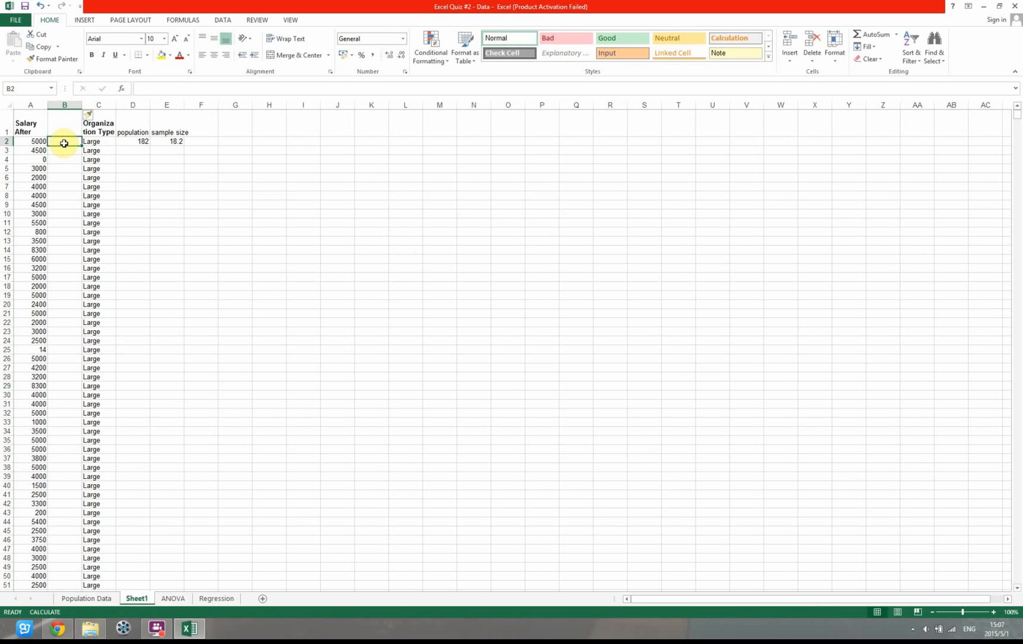
type("=rand")
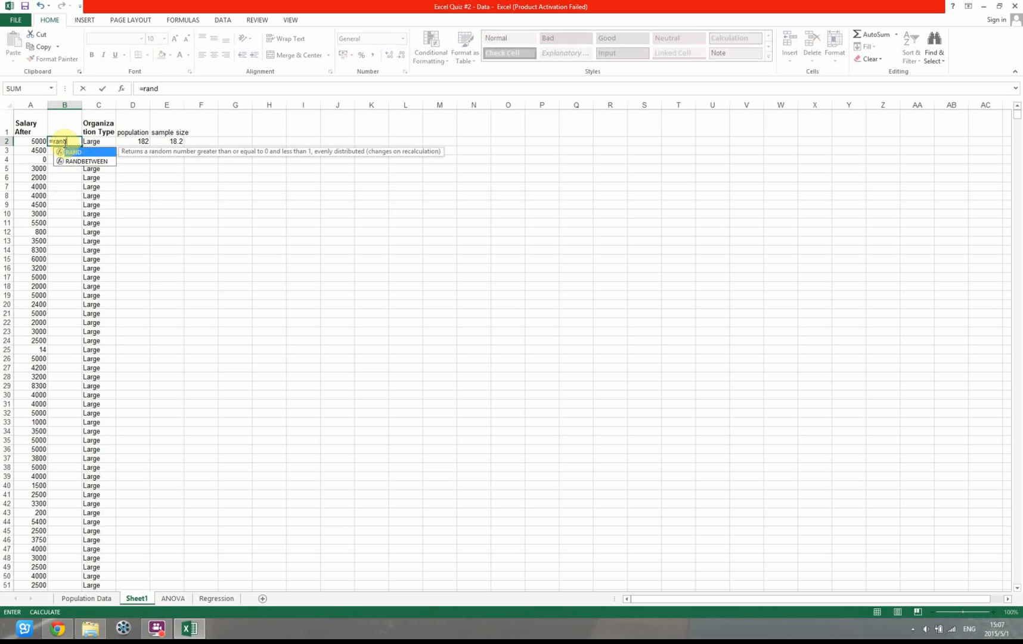
key("Tab")
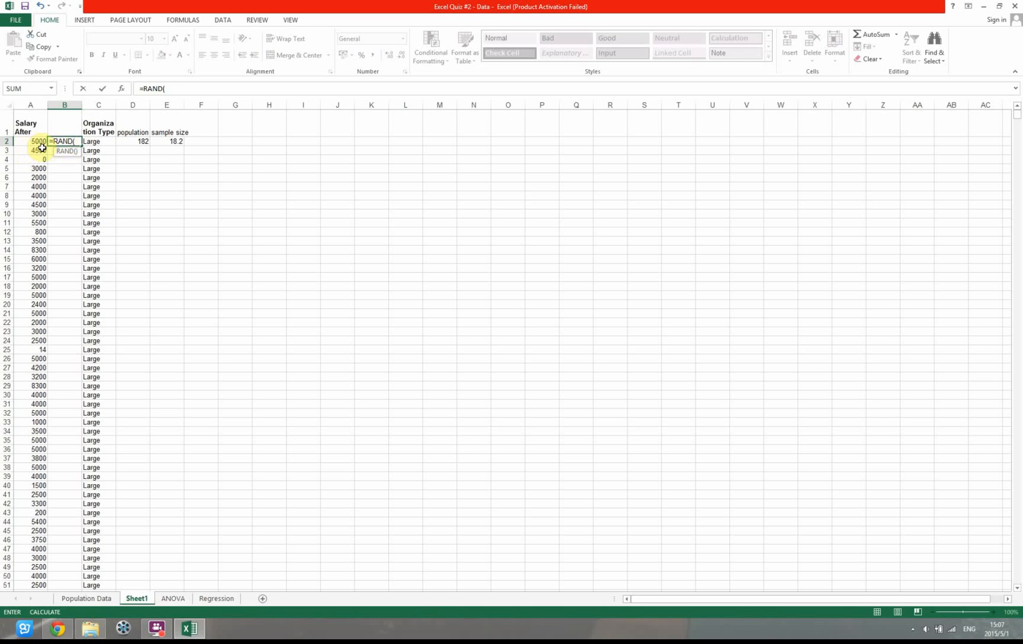
key("Return")
left_click(68, 142)
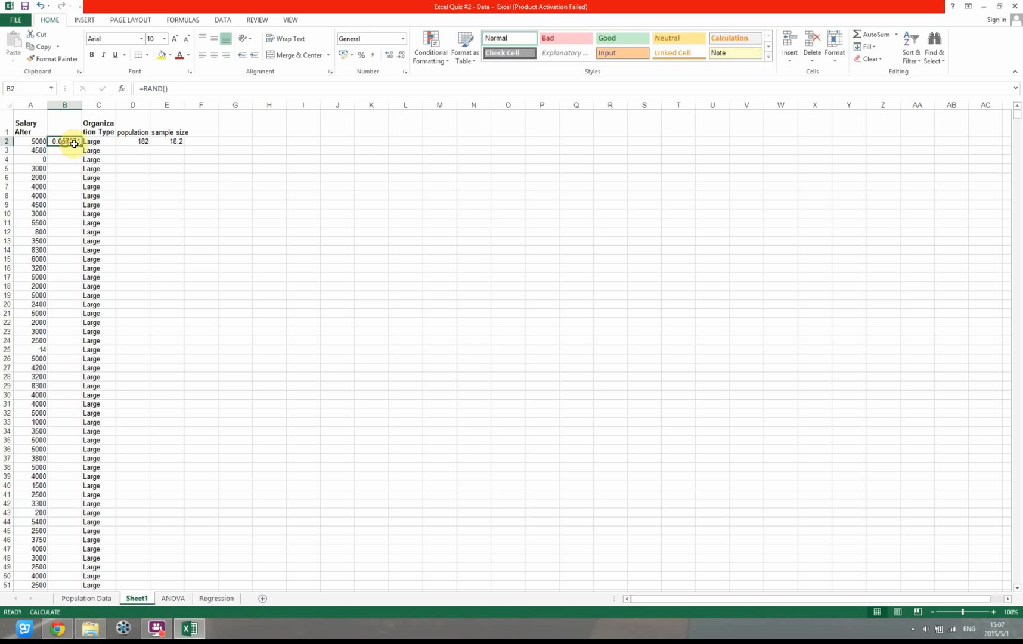
double_click(80, 146)
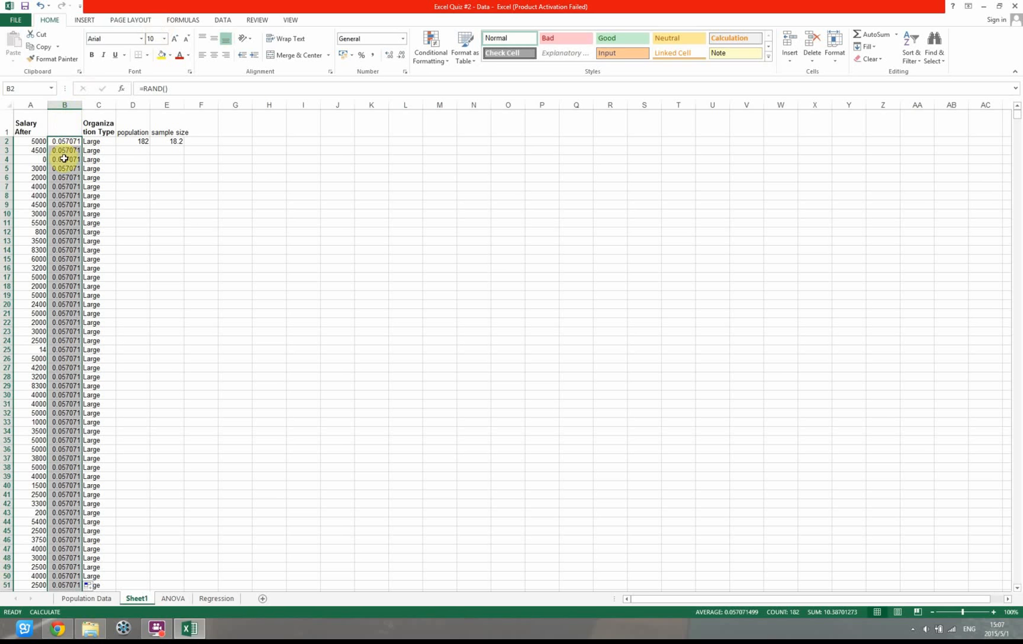
Recalculate the workbook to refresh the random numbers in column B, leaving the calculation mode on Manual
left_click(179, 20)
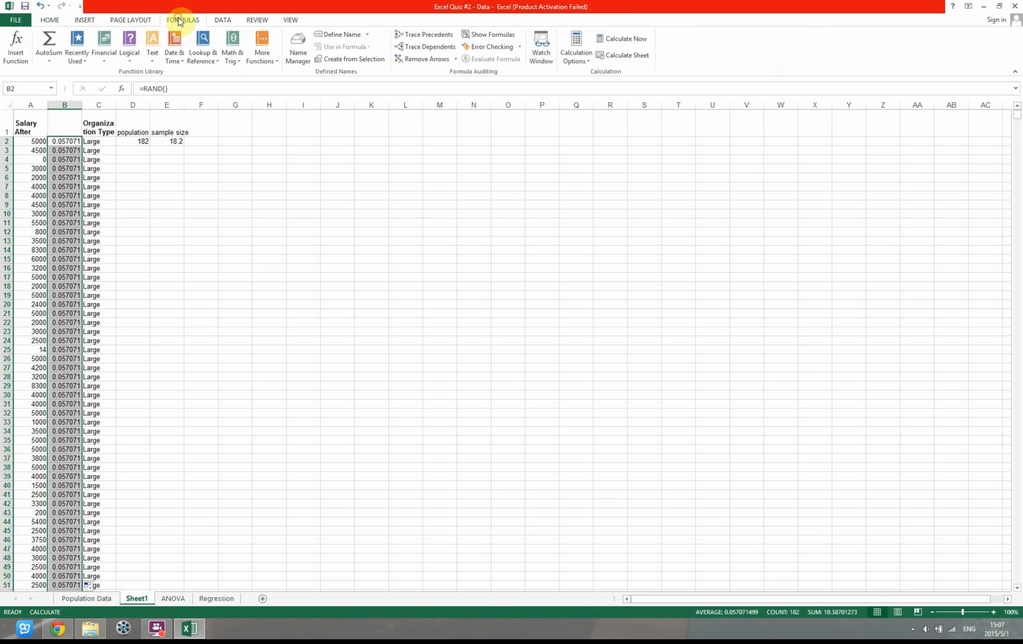
left_click(573, 60)
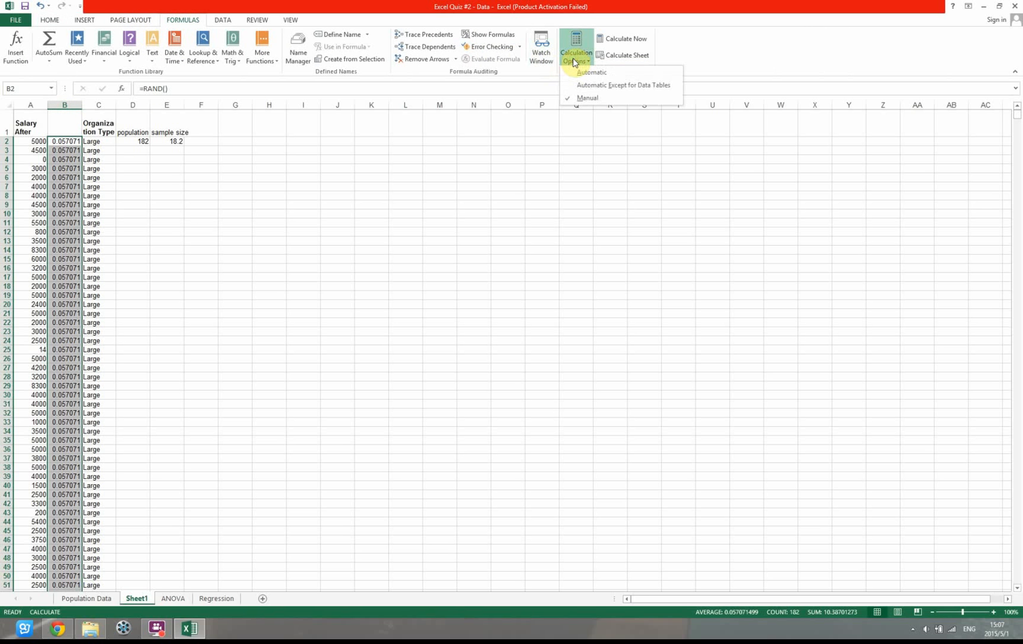
left_click(646, 47)
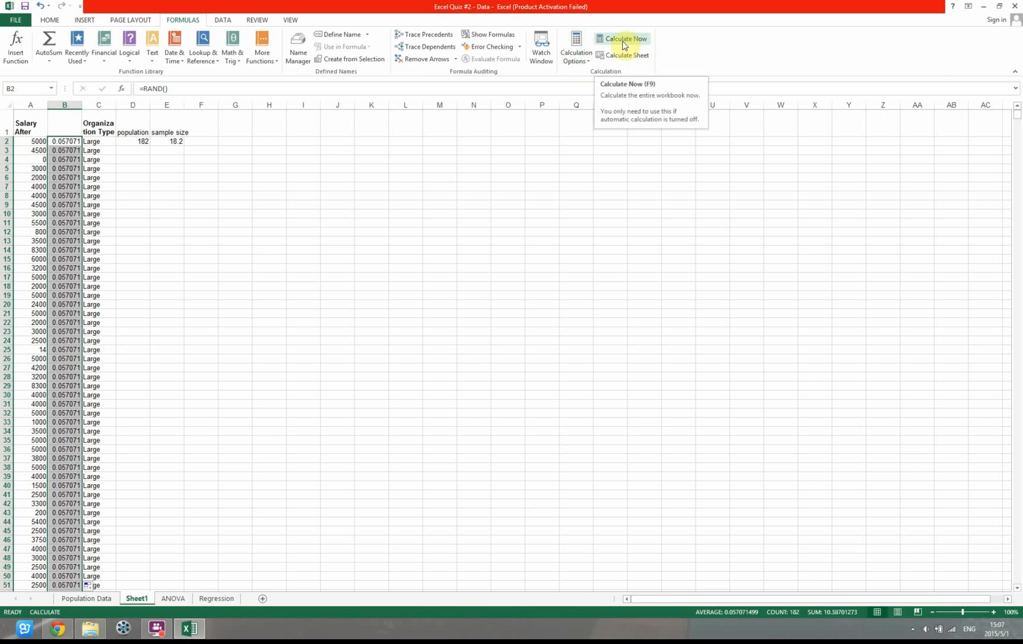
left_click(623, 43)
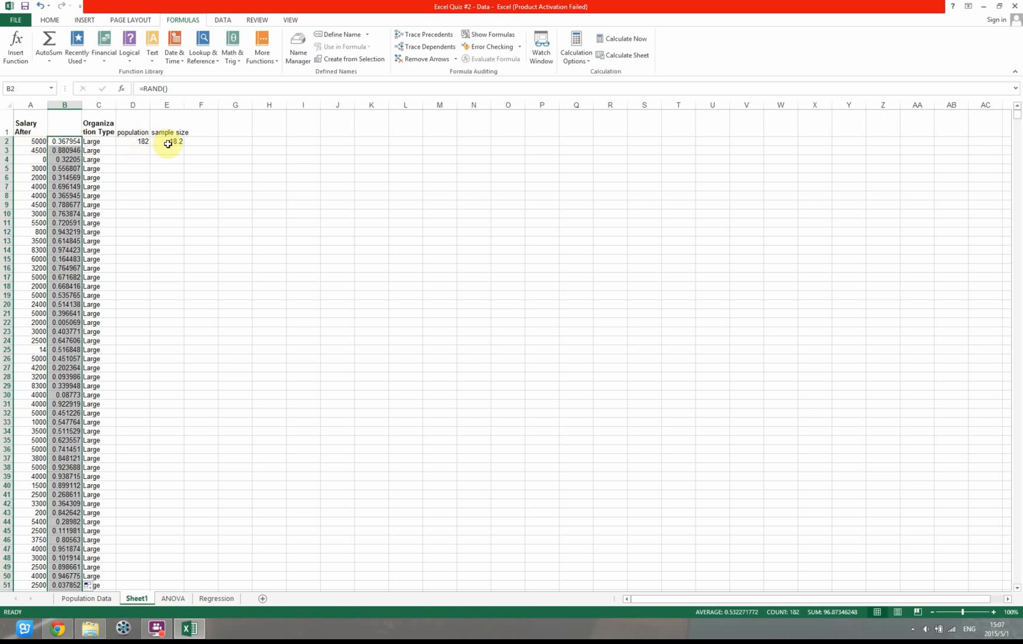
left_click(27, 143)
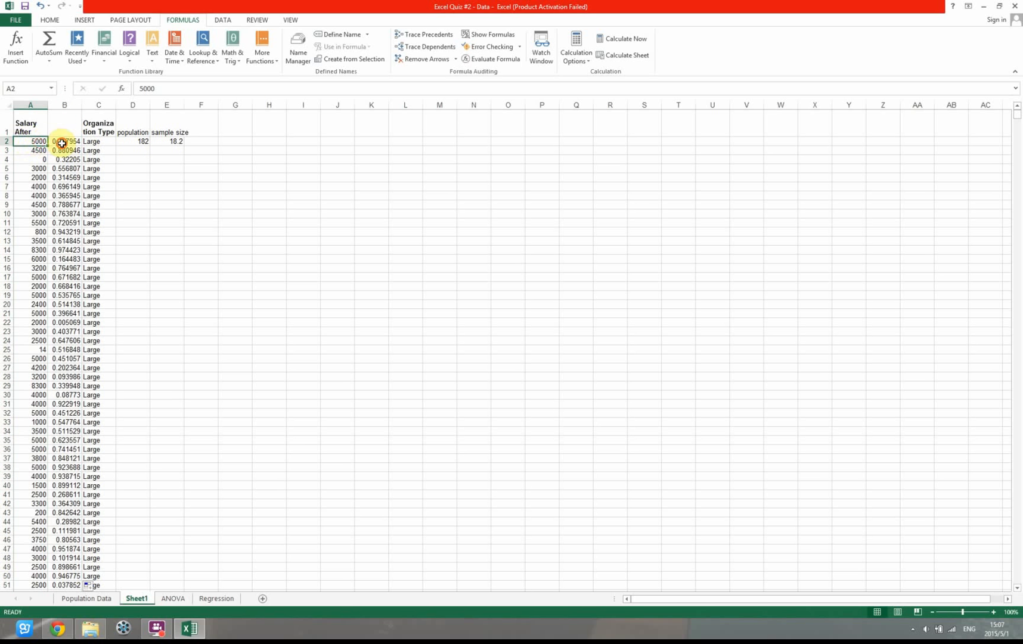
left_click_drag(61, 142, 65, 250)
left_click(35, 147)
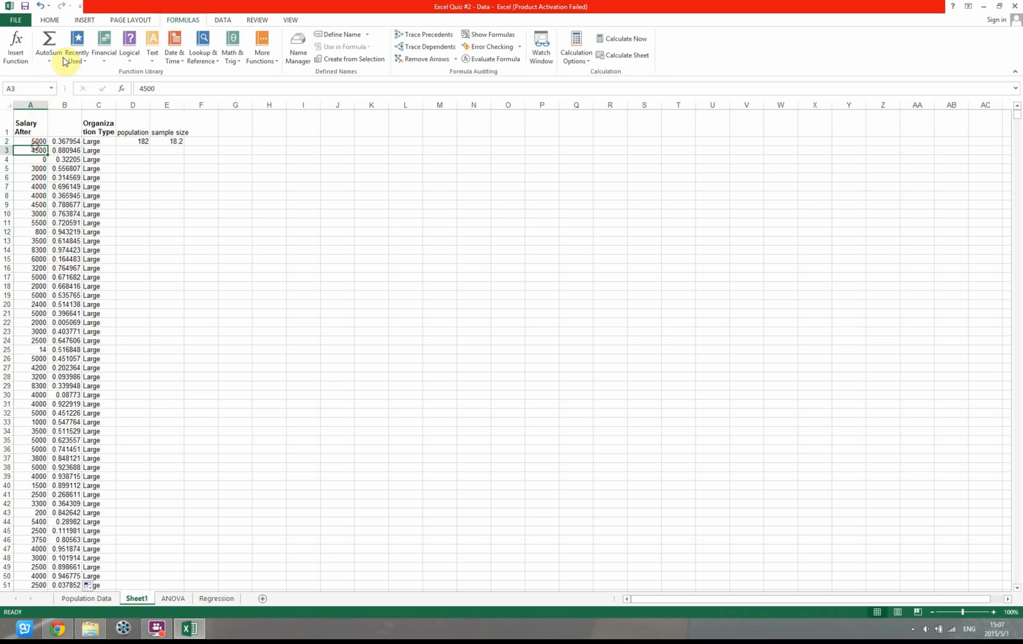
Sort columns A and B by the random numbers in column B, smallest to largest, treating row 1 as headers
left_click(50, 20)
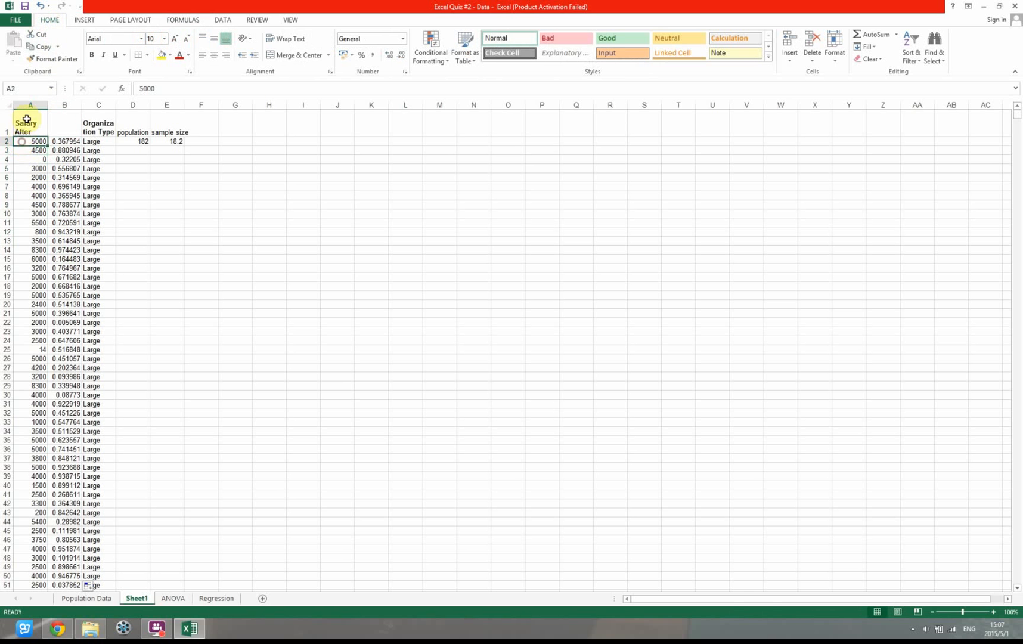
left_click_drag(28, 105, 66, 106)
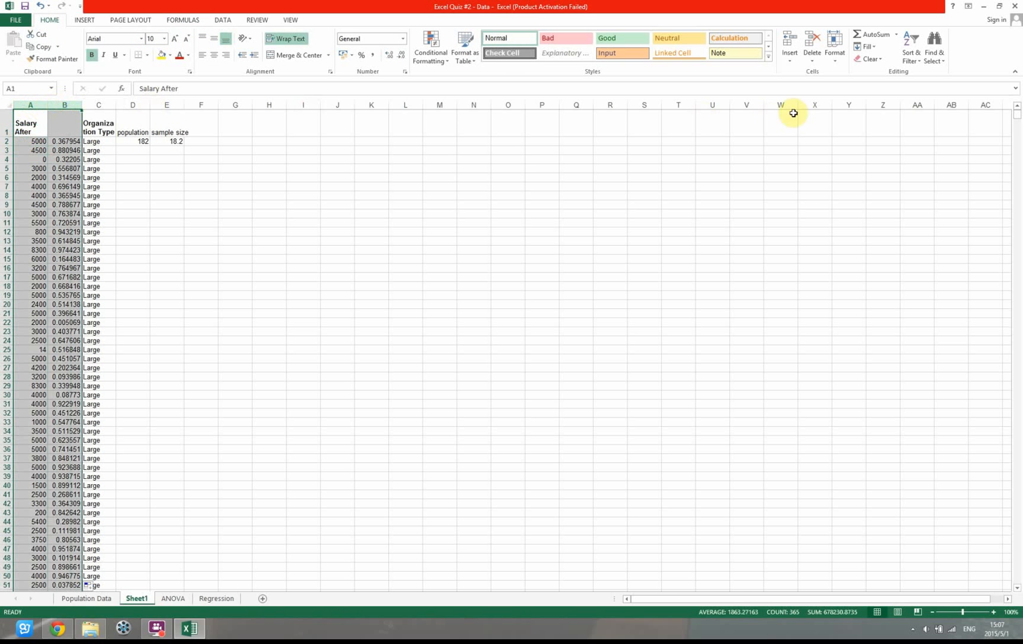
left_click(911, 53)
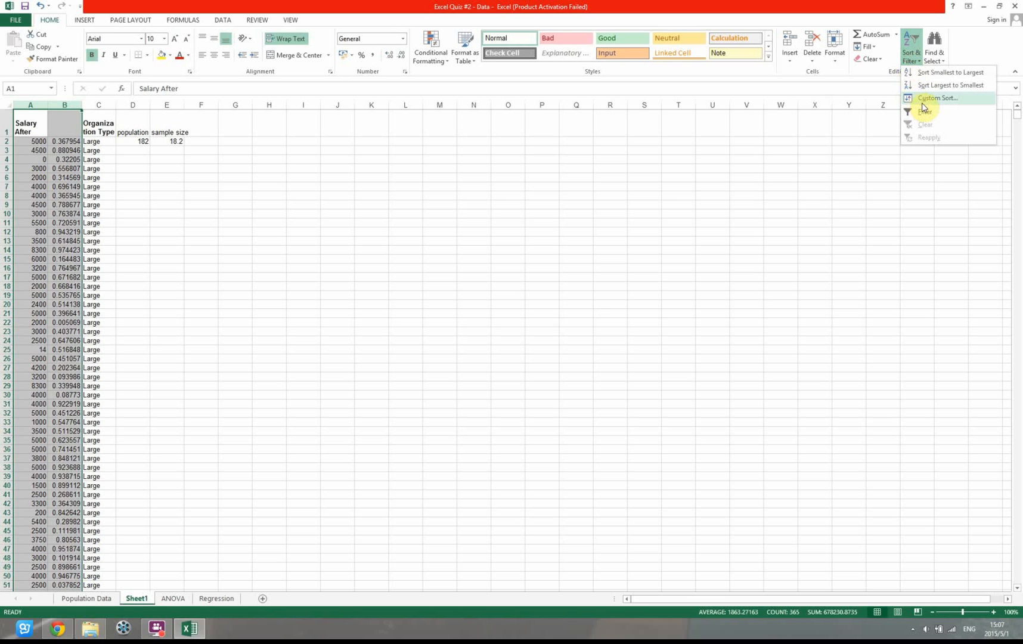
left_click(937, 98)
left_click(528, 201)
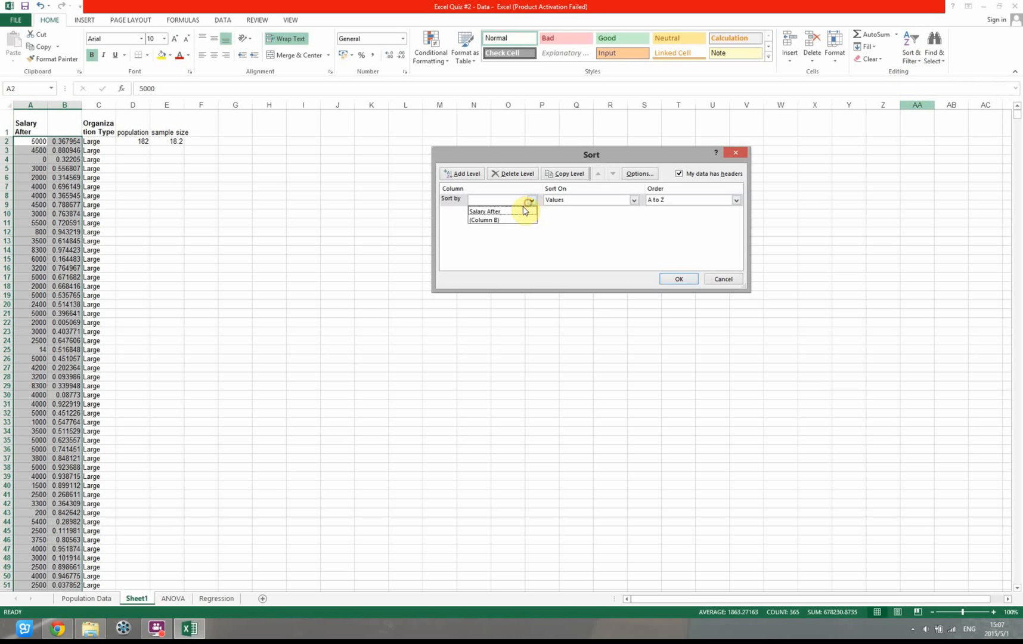
left_click(507, 220)
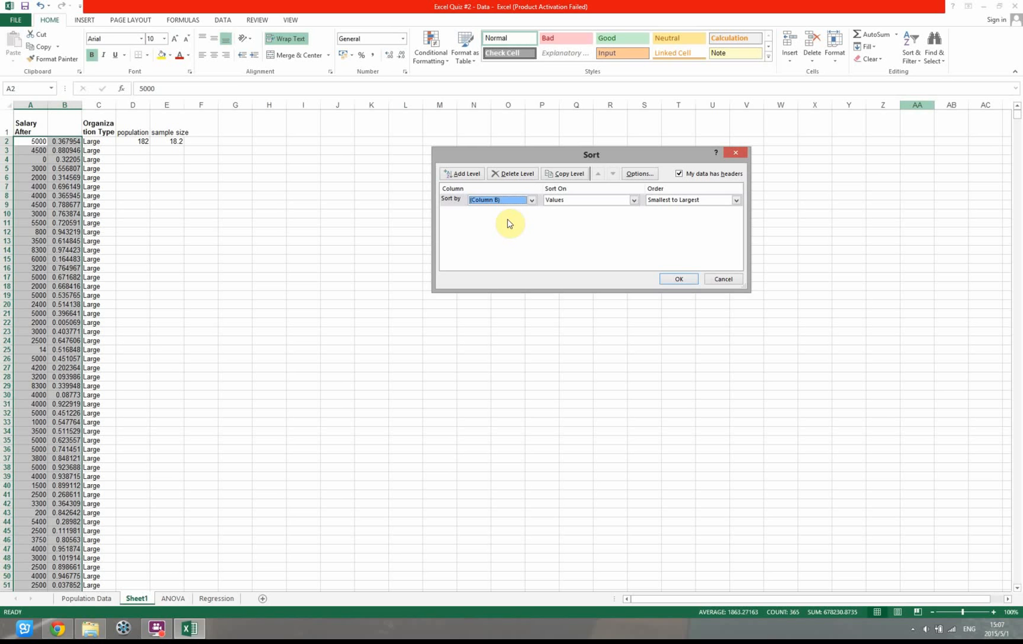
left_click(707, 200)
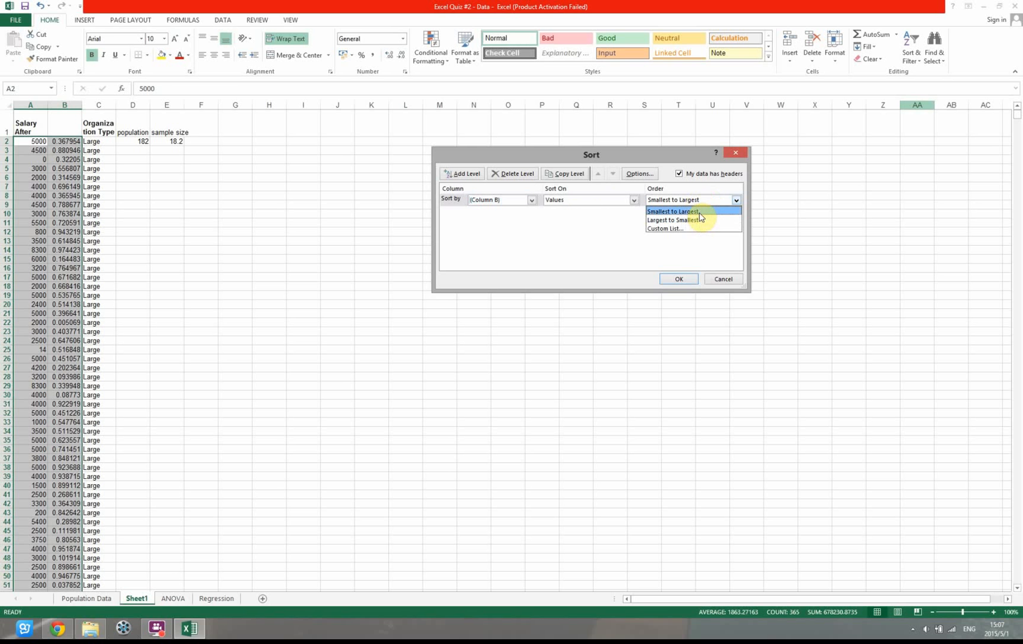
left_click(699, 212)
left_click(677, 279)
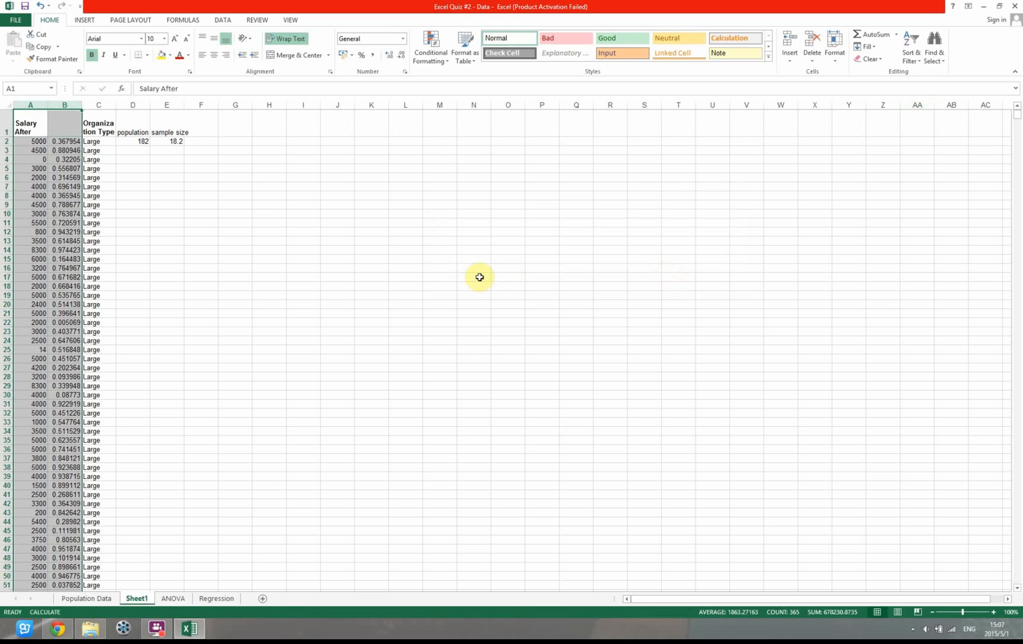
left_click(31, 151)
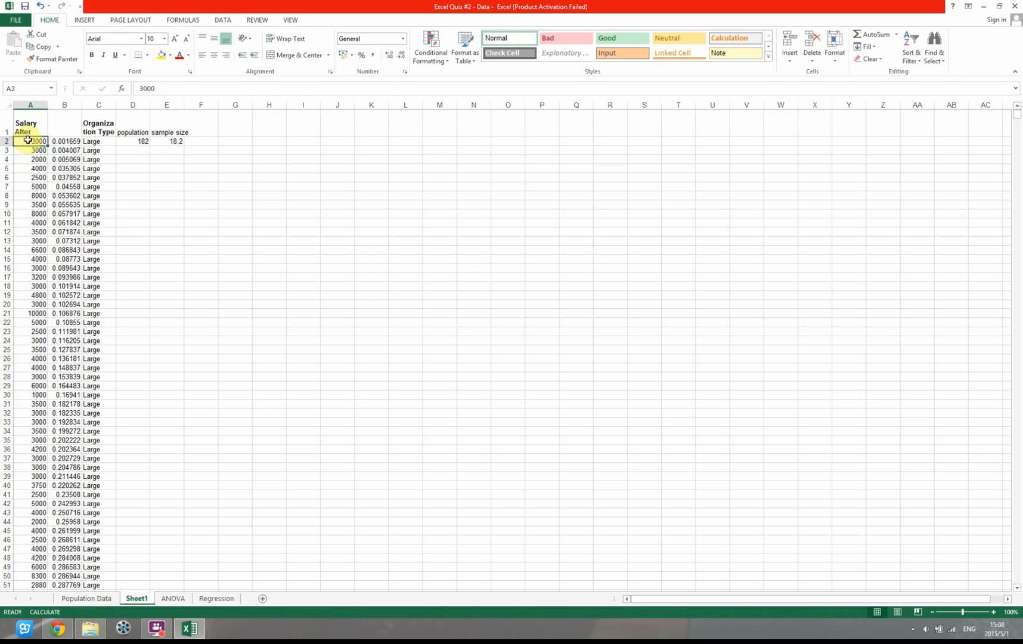
left_click_drag(28, 140, 28, 206)
scroll(54, 280, "down", 2)
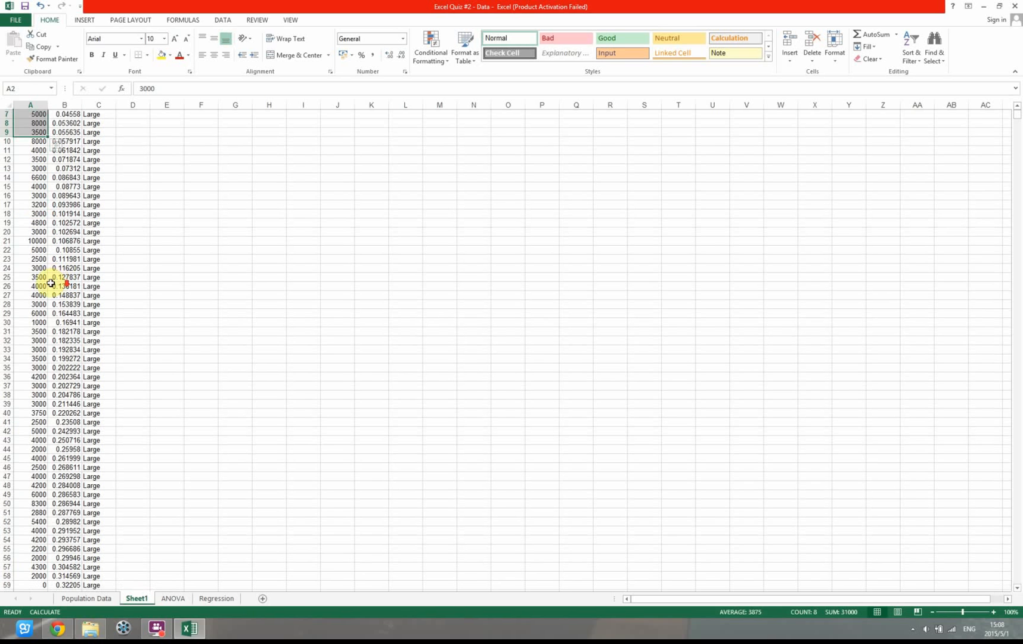
left_click(24, 265)
left_click_drag(25, 266, 37, 392)
scroll(286, 347, "up", 2)
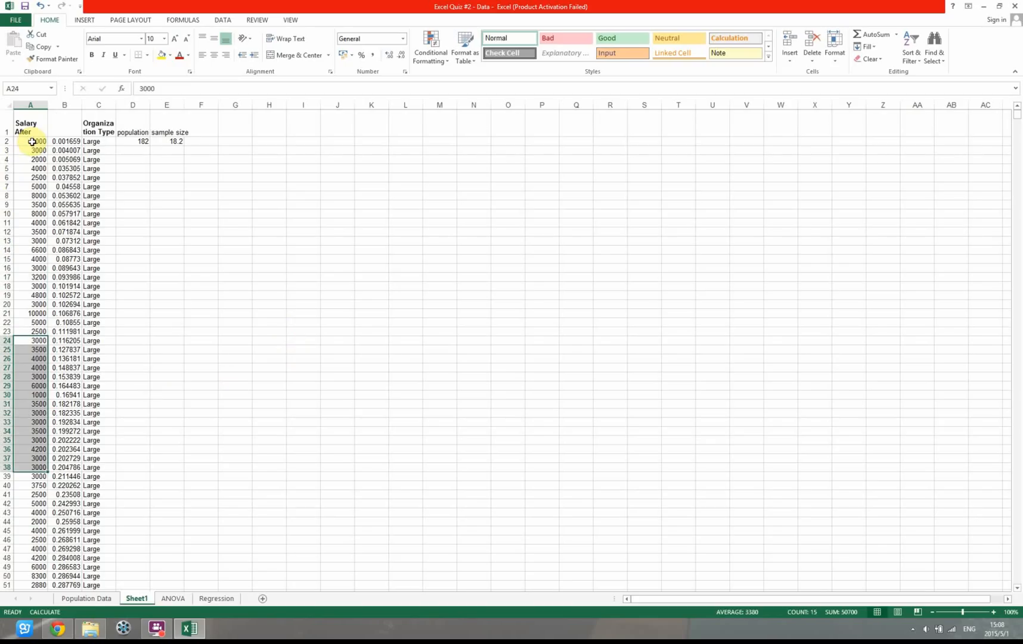
Copy the first 18 Large salaries, A2:A19 on Sheet1, into the Large column of the ANOVA sheet starting at C5
left_click_drag(32, 141, 33, 244)
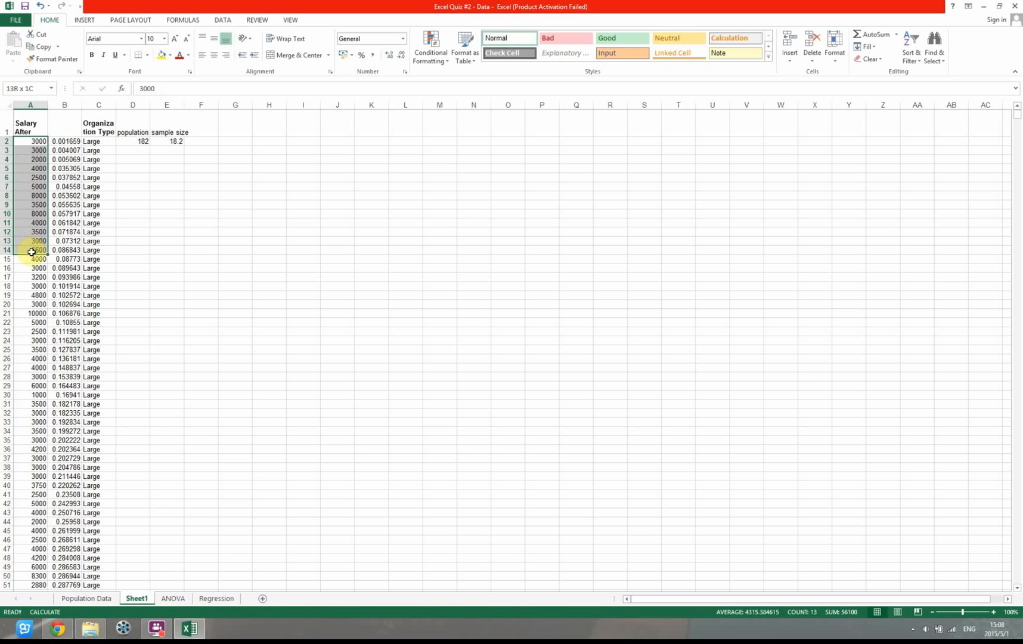
left_click_drag(32, 254, 34, 269)
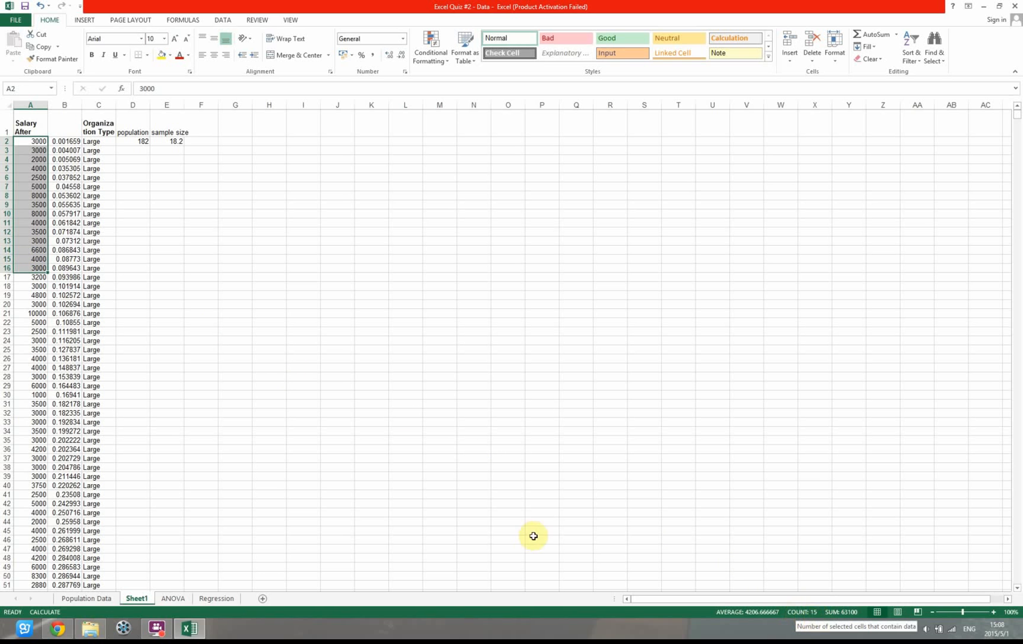
left_click_drag(28, 143, 32, 299)
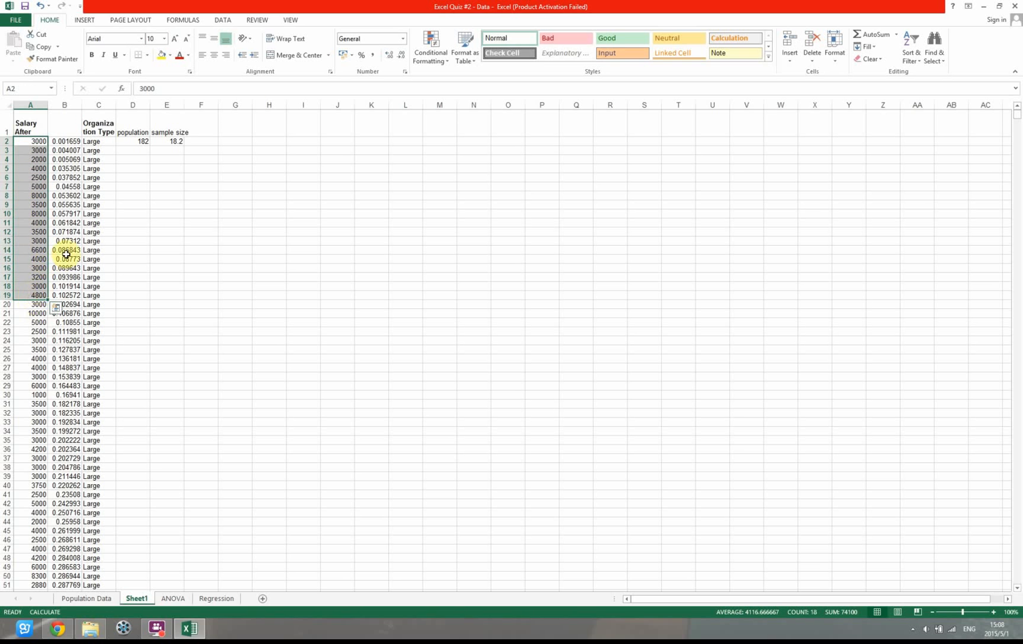
key("ctrl+c")
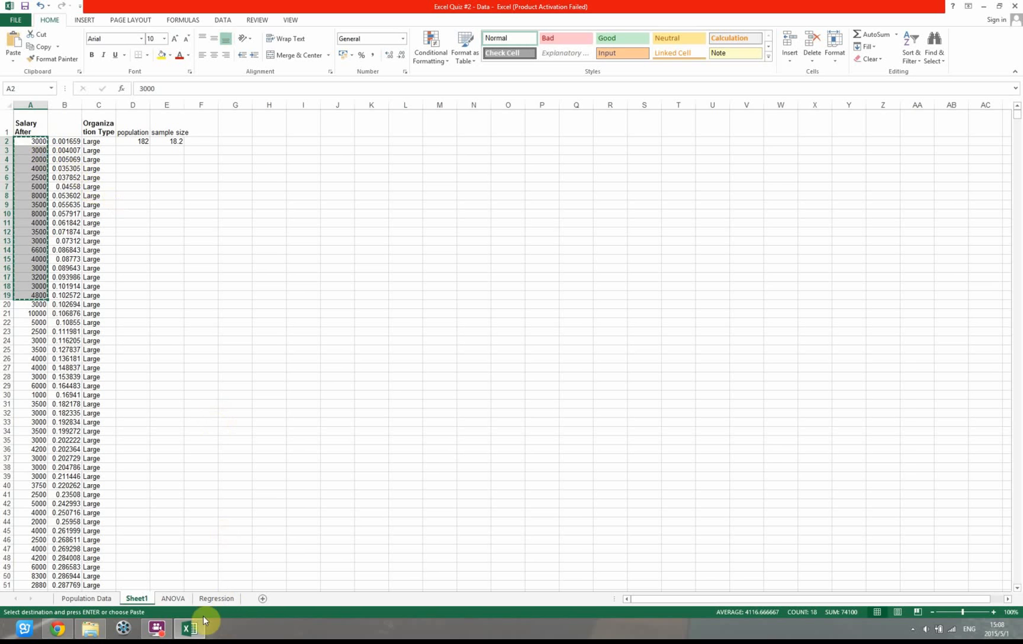
left_click(174, 599)
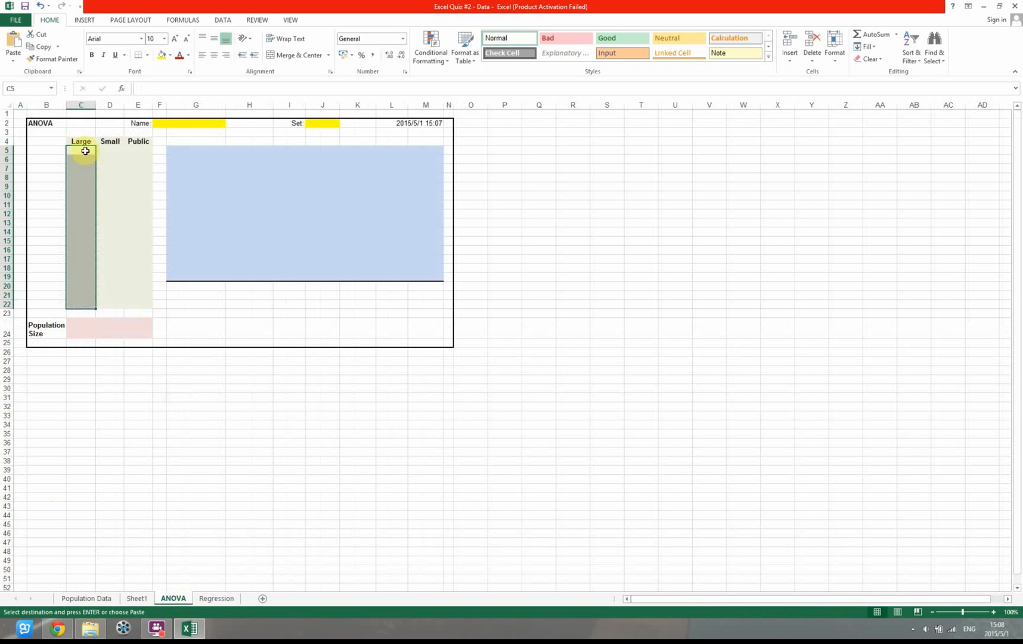
key("ctrl+v")
left_click(109, 156)
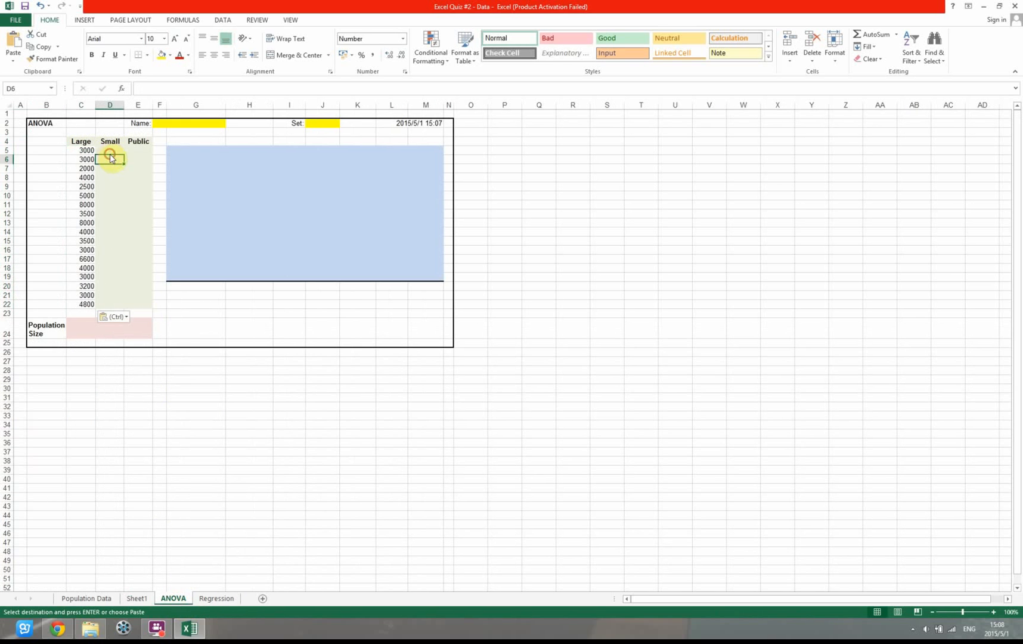
key("Escape")
double_click(110, 156)
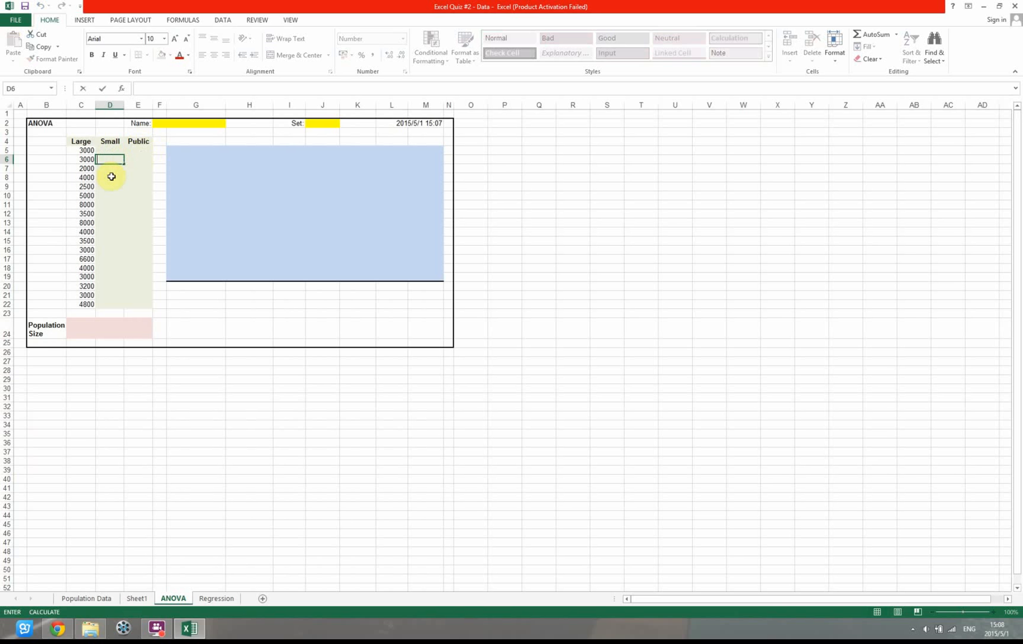
Filter the Organization Type column on the Population Data sheet to show only Small
left_click(83, 598)
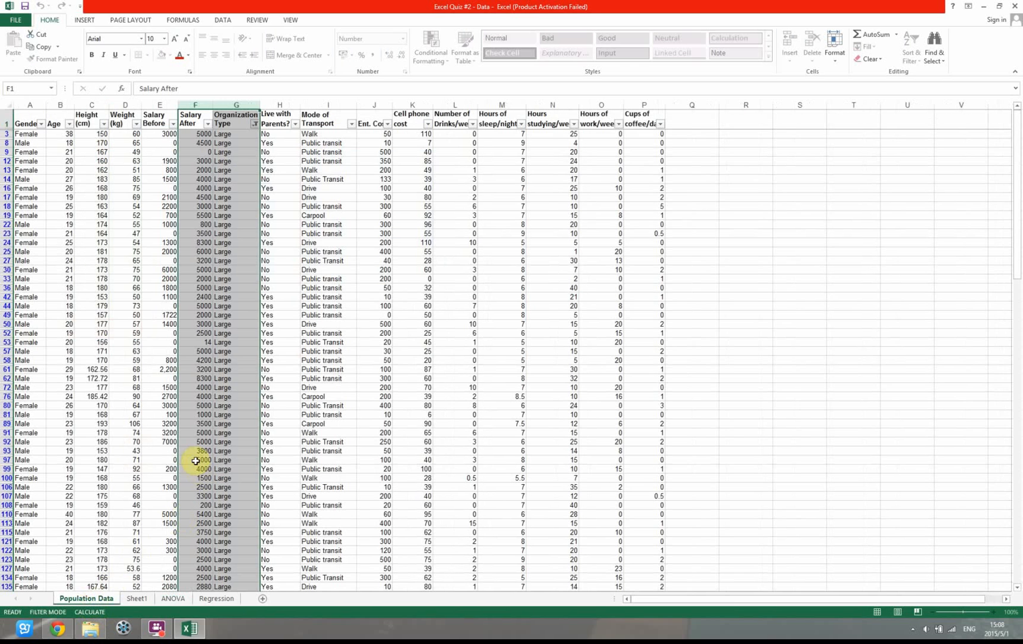
left_click(254, 124)
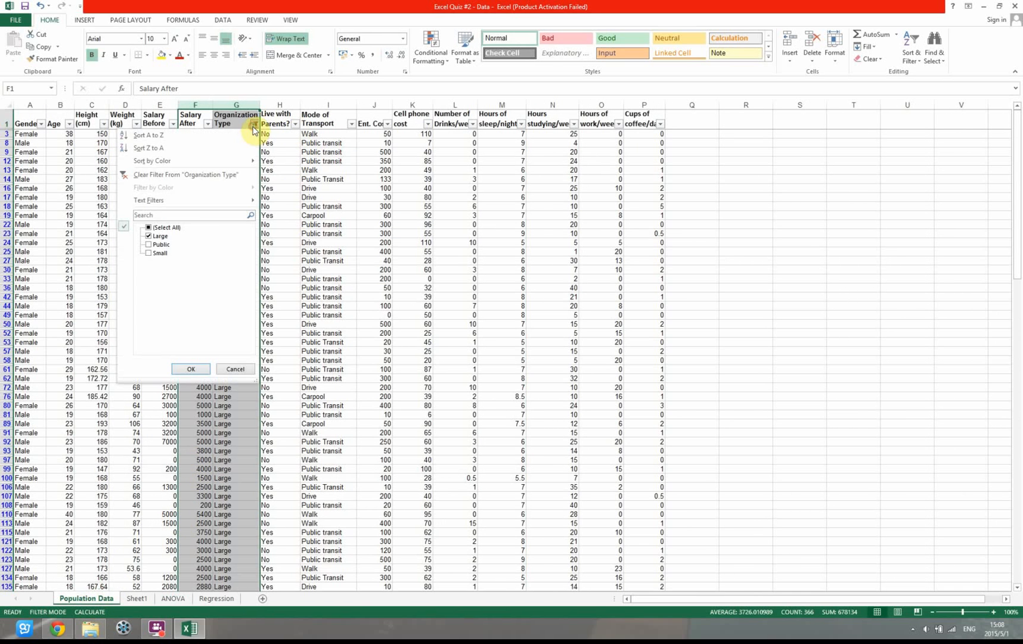
left_click(158, 254)
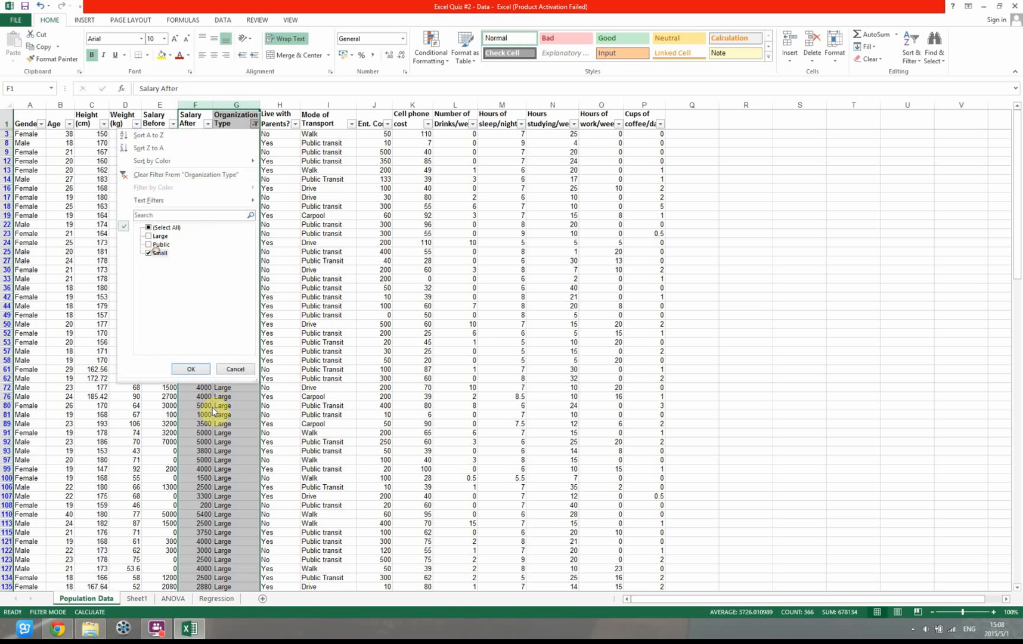
left_click(196, 369)
Copy the filtered Salary After and Organization Type columns from Population Data to Sheet1, starting at H1
left_click_drag(195, 105, 230, 104)
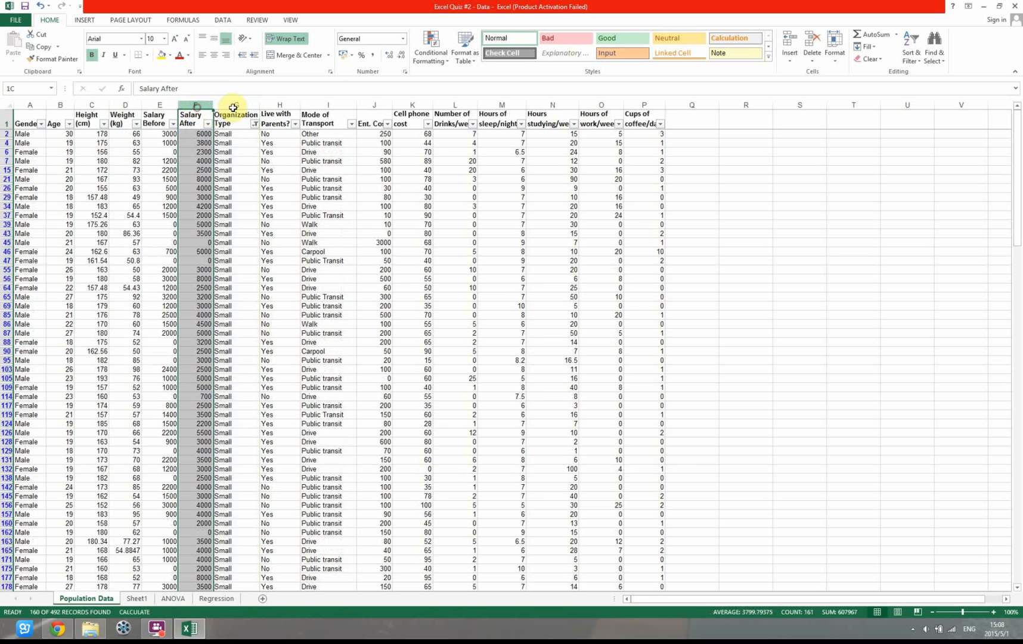
key("ctrl+c")
left_click(137, 598)
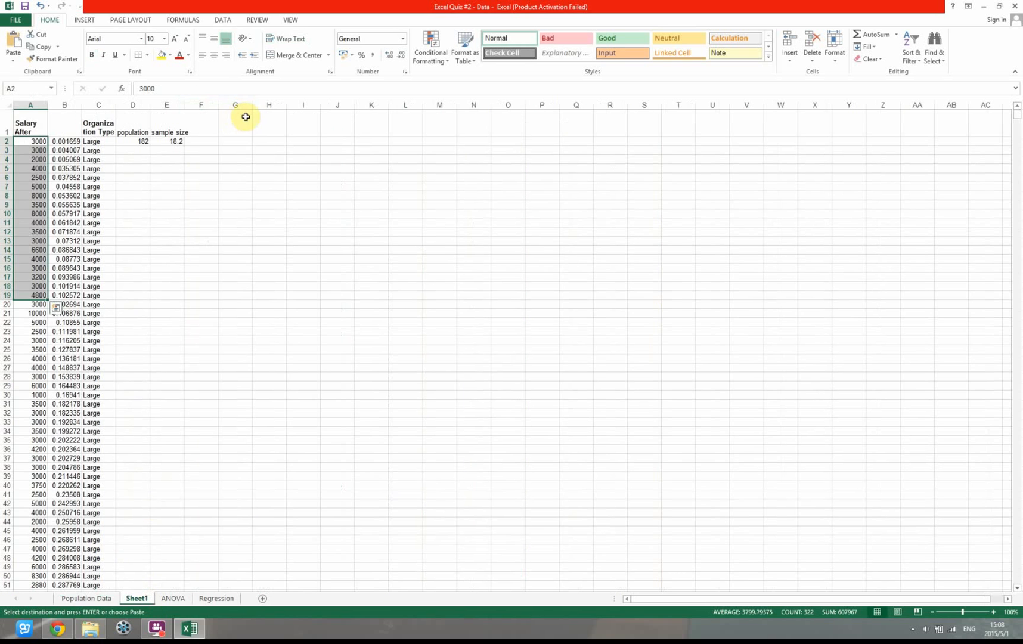
left_click(239, 127)
left_click(267, 131)
key("Return")
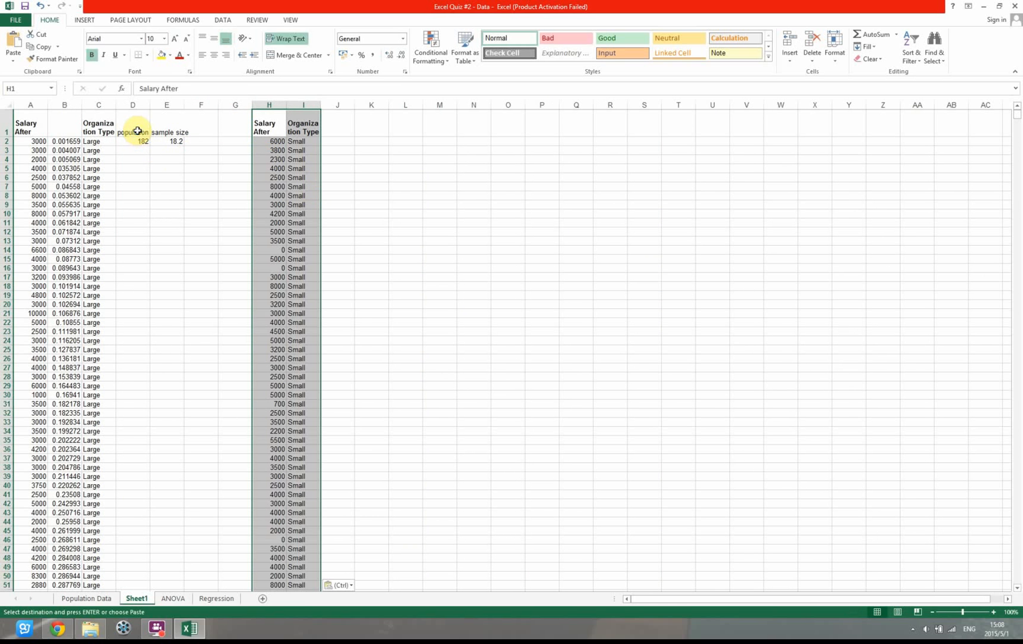
Copy the population and sample size headings from D1:E1 to J1:K1, beside the Small data
left_click_drag(137, 130, 166, 130)
key("ctrl+c")
left_click(345, 124)
key("ctrl+v")
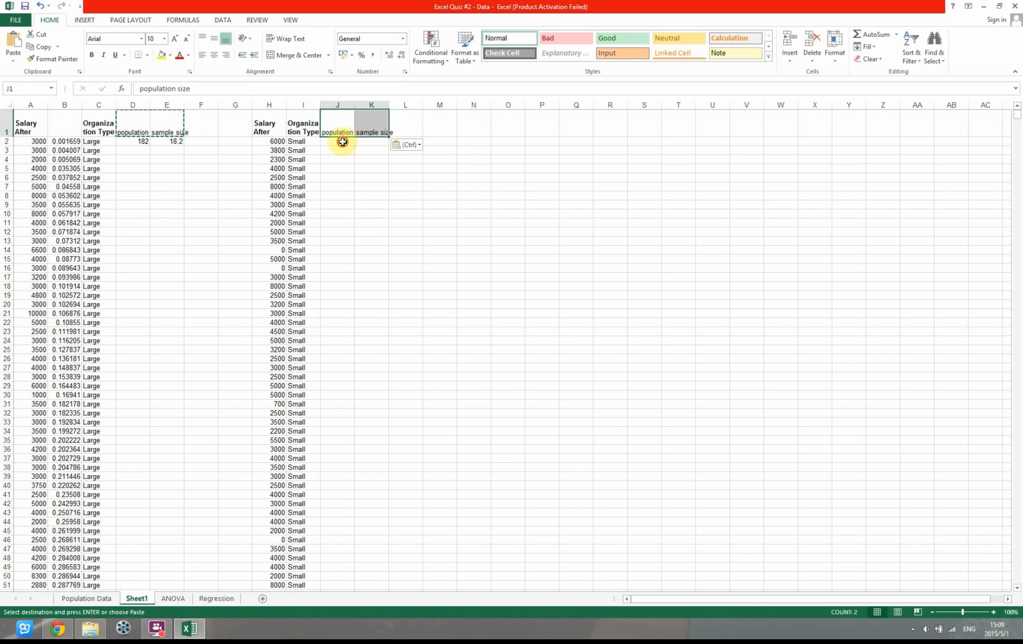
Count all the Small salaries from H2 down with a COUNT formula in J2
left_click(343, 141)
type("=cou")
key("Tab")
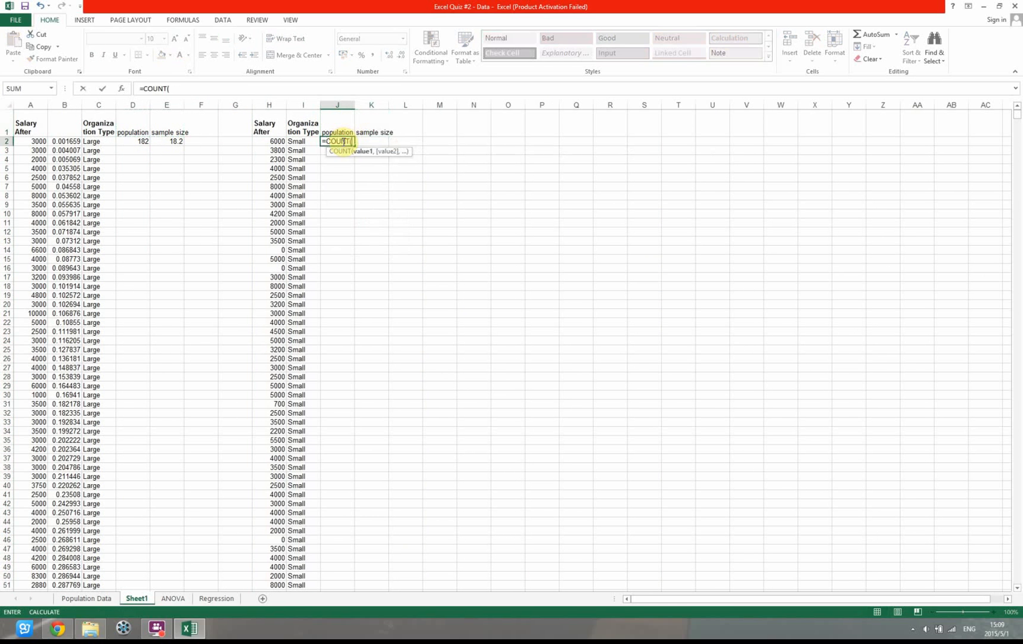
left_click(269, 141)
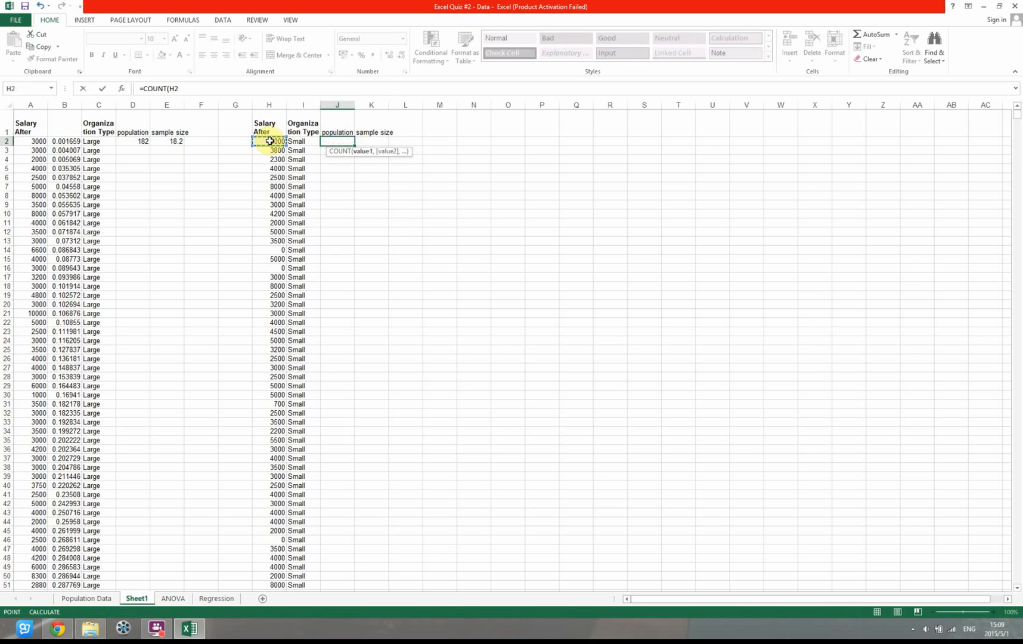
key("ctrl+shift+Down")
key("Return")
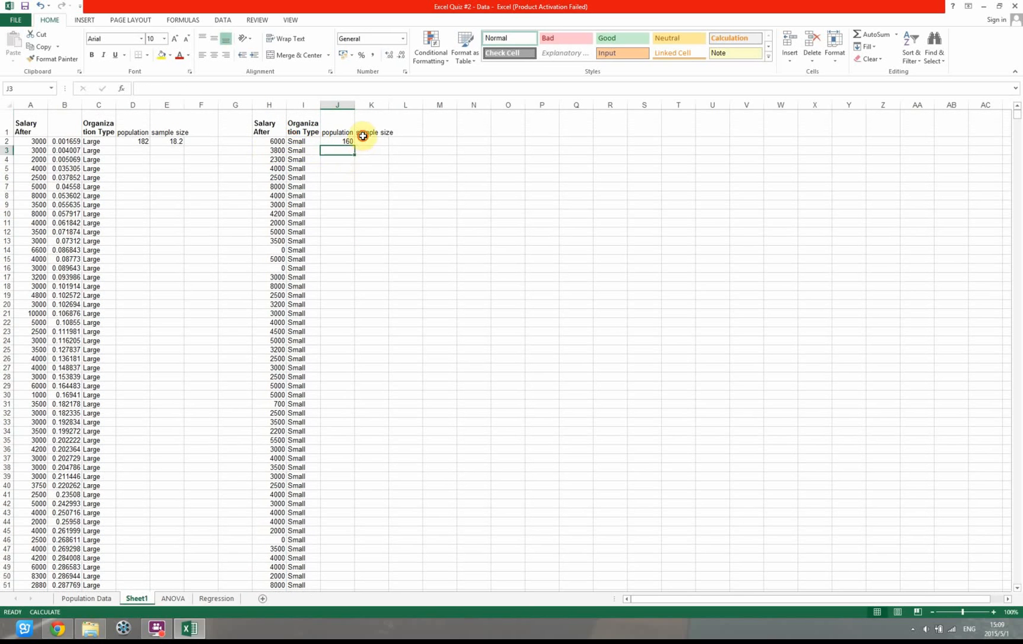
Calculate the Small sample size in K2 with the formula =10%*J2
left_click(362, 135)
left_click(370, 142)
type("=")
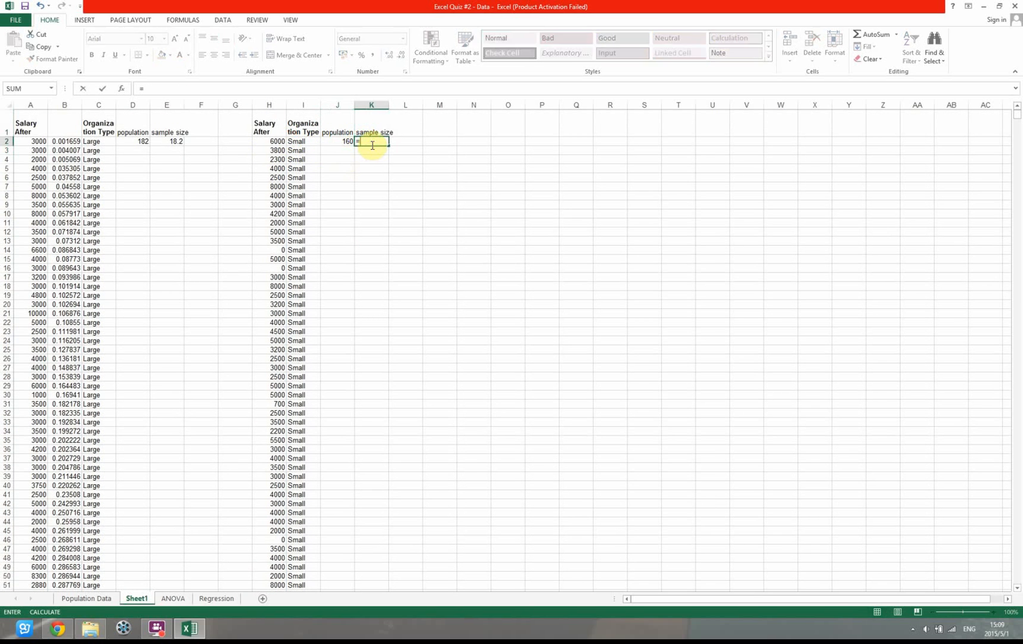
type("10%*")
left_click(336, 140)
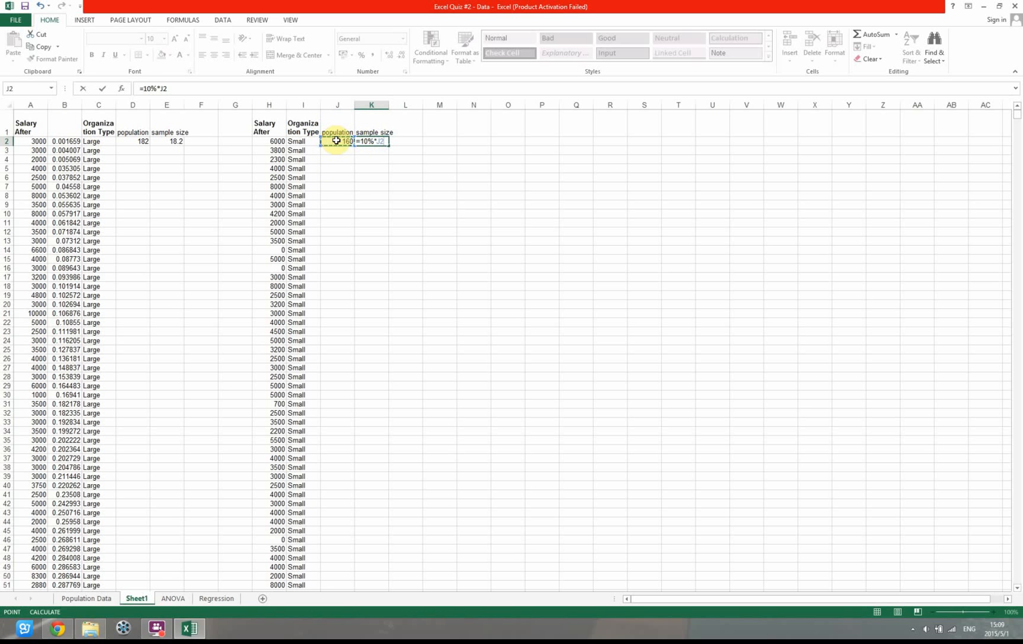
key("Return")
type("+")
key("Escape")
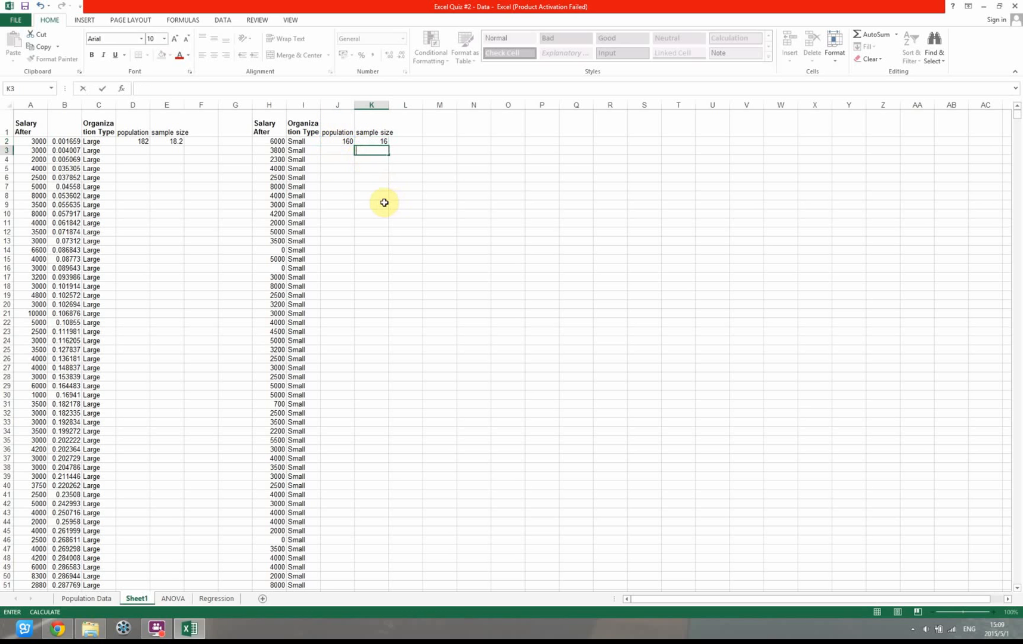
left_click(381, 204)
Insert a blank column between Salary After and Organization Type in the Small data
left_click(300, 105)
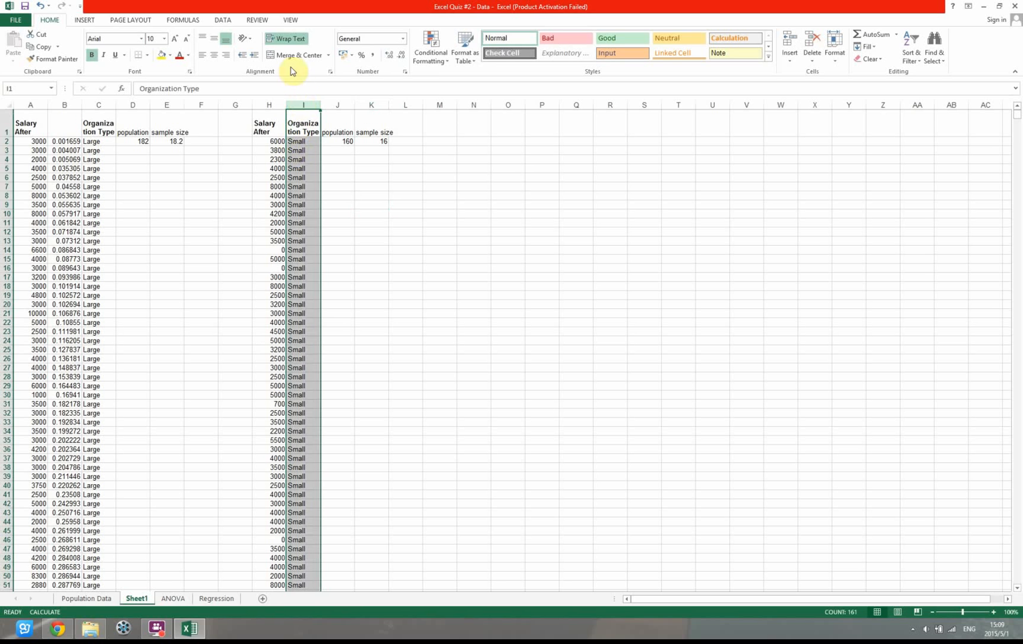
right_click(302, 103)
left_click(329, 177)
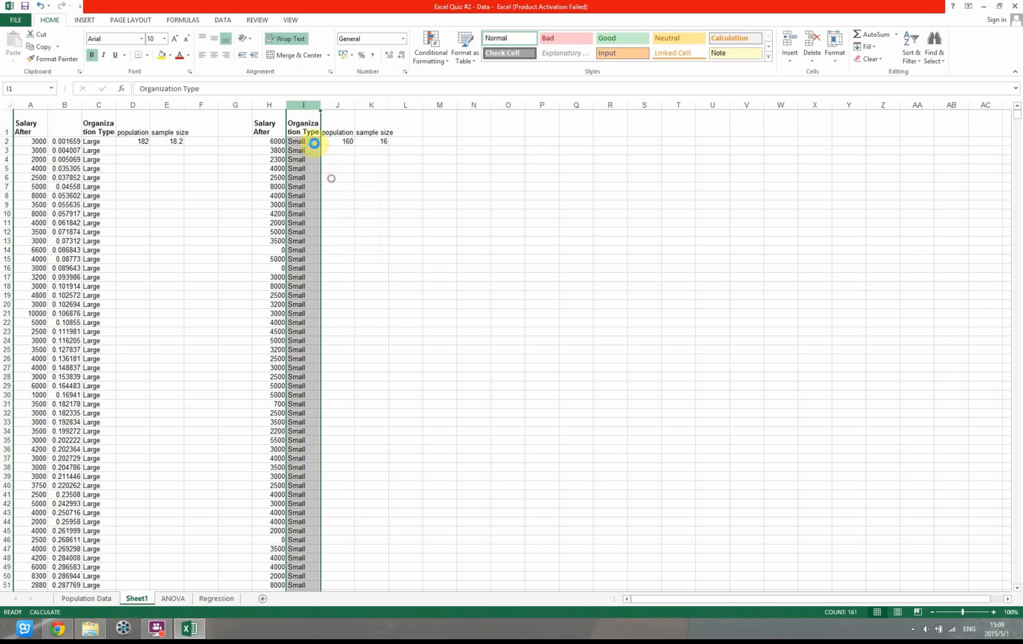
Enter =RAND() in I2, fill it down beside all the Small salaries, and recalculate the workbook to refresh the random numbers
left_click(303, 141)
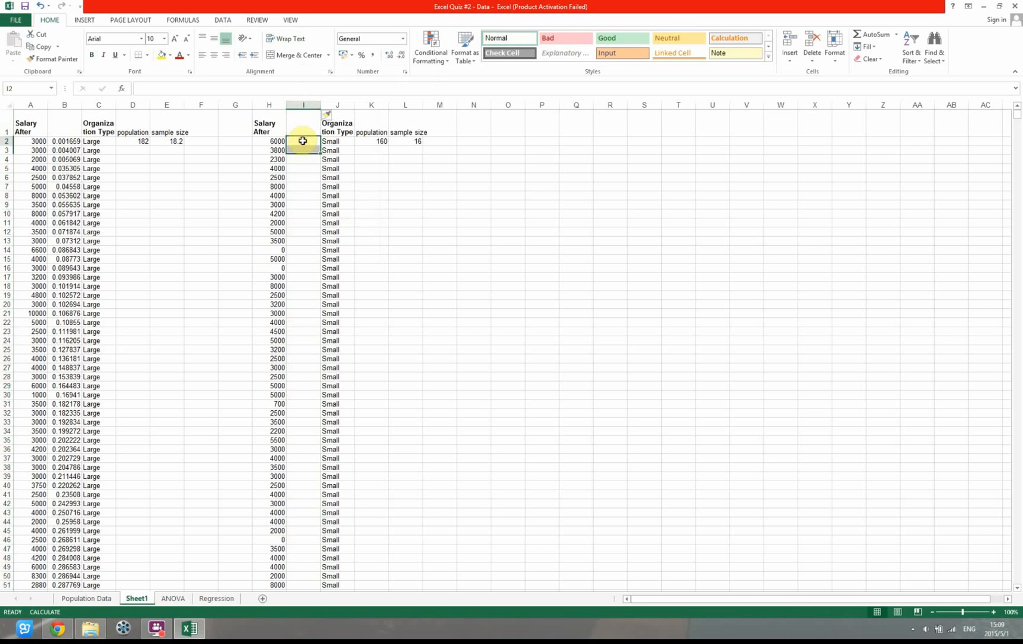
type("=rand")
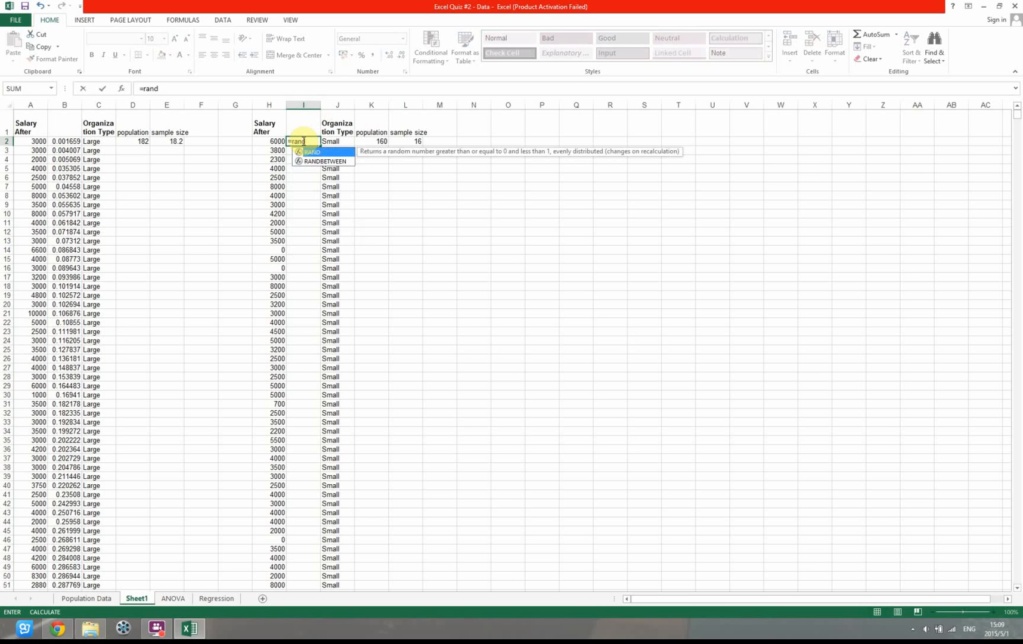
type("(")
key("Return")
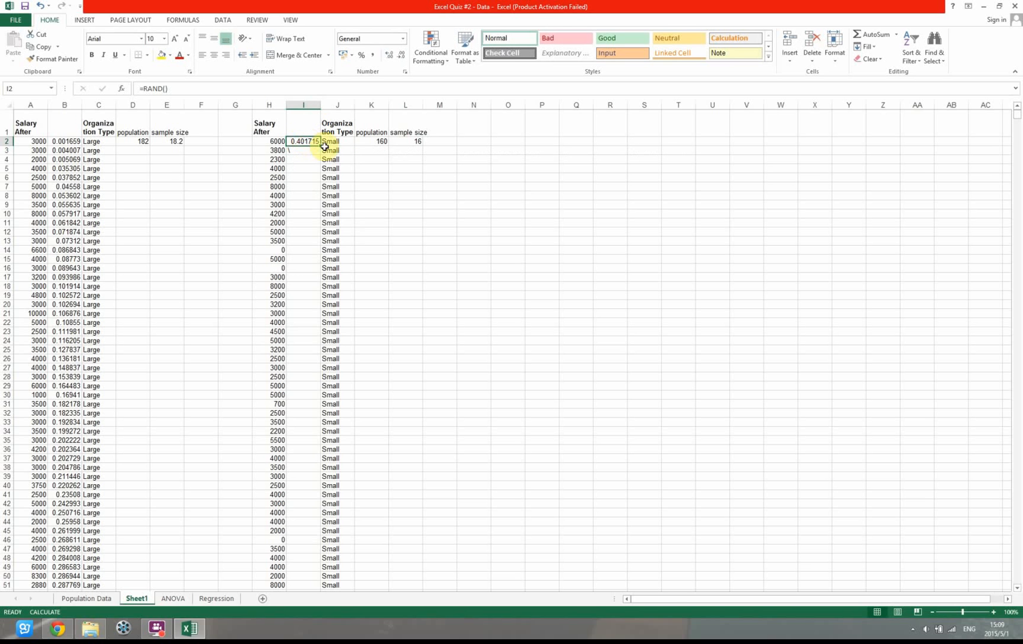
left_click_drag(321, 145, 320, 150)
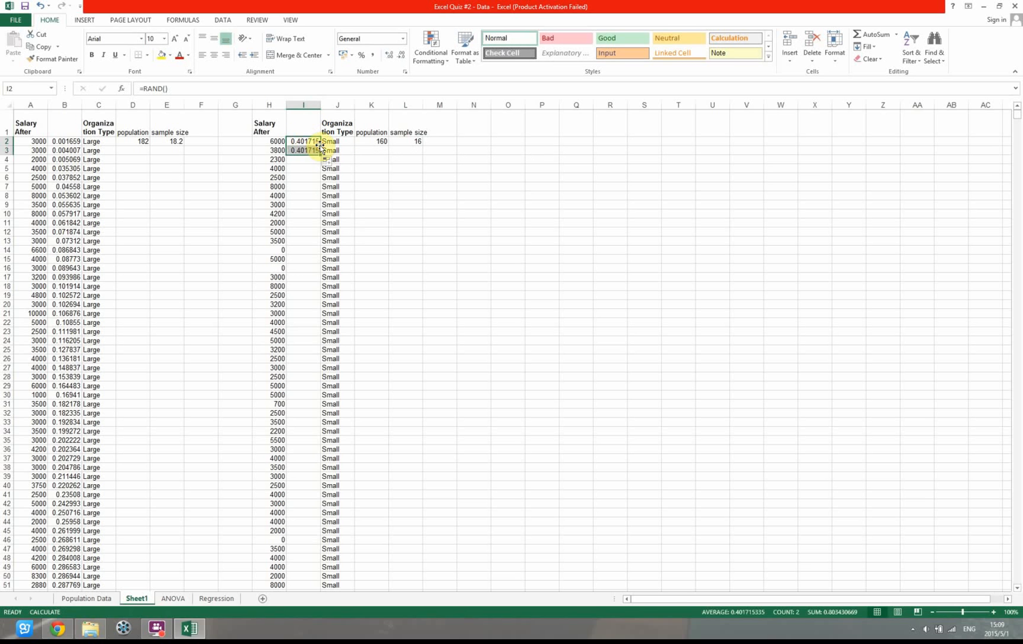
double_click(320, 155)
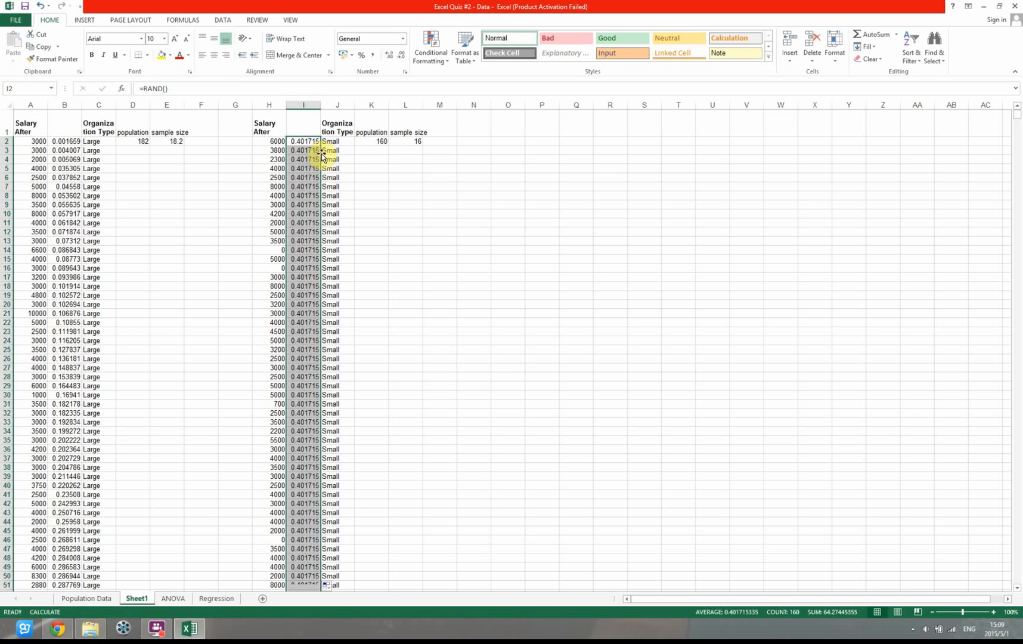
left_click(174, 20)
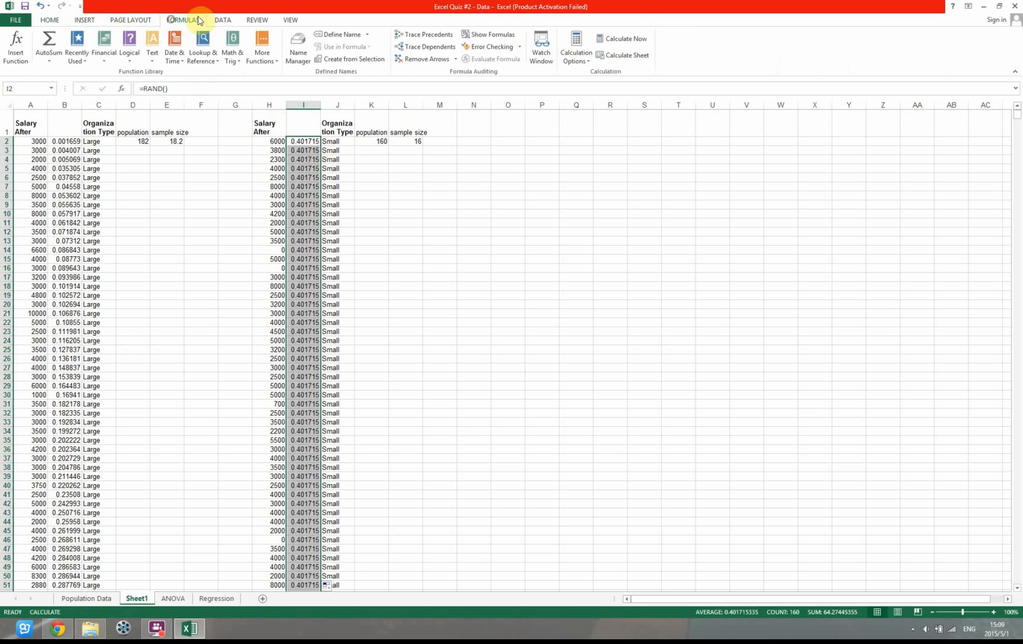
left_click(622, 38)
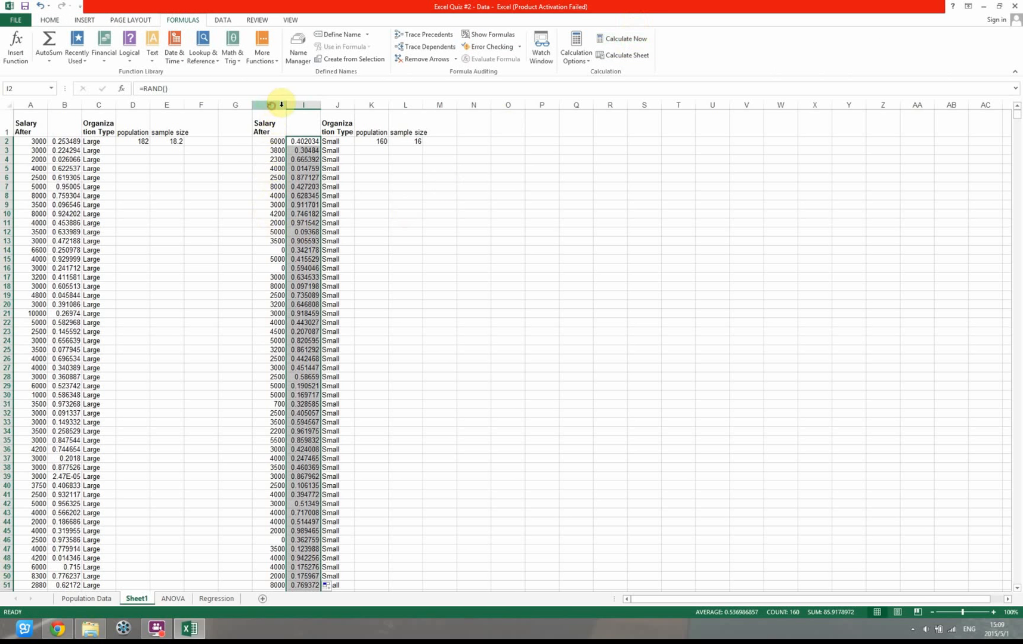
Sort columns H and I by the random numbers in column I, smallest to largest, treating row 1 as headers
left_click_drag(269, 105, 304, 105)
left_click(50, 20)
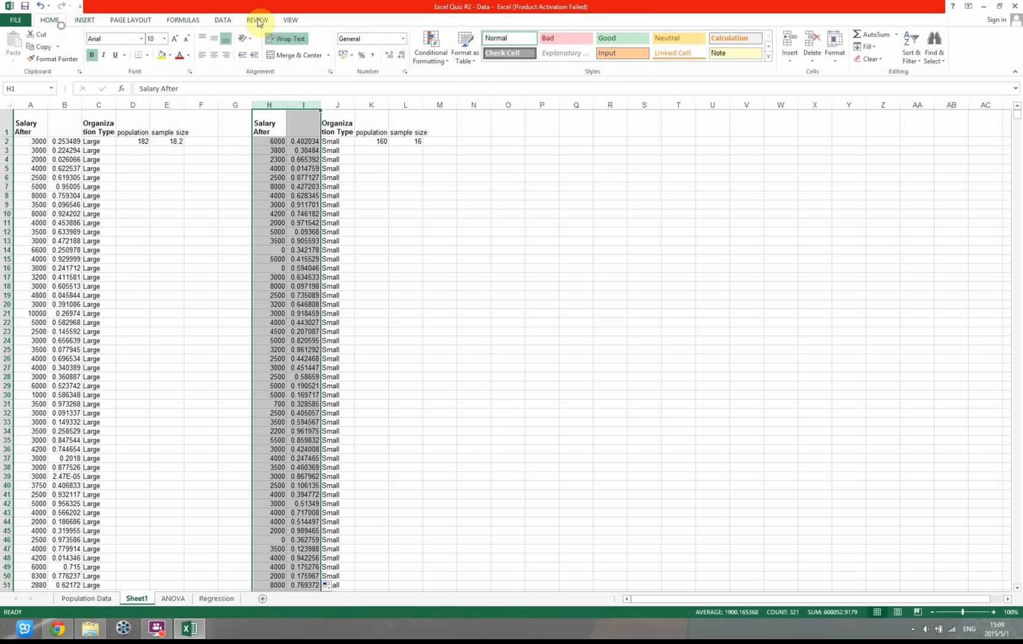
left_click(938, 61)
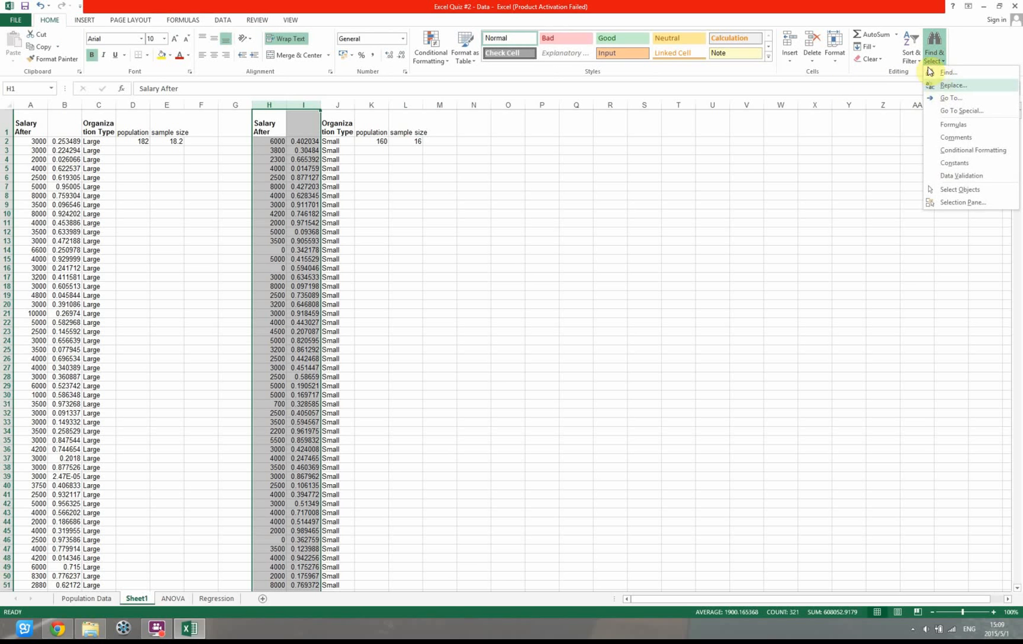
left_click(915, 57)
left_click(912, 97)
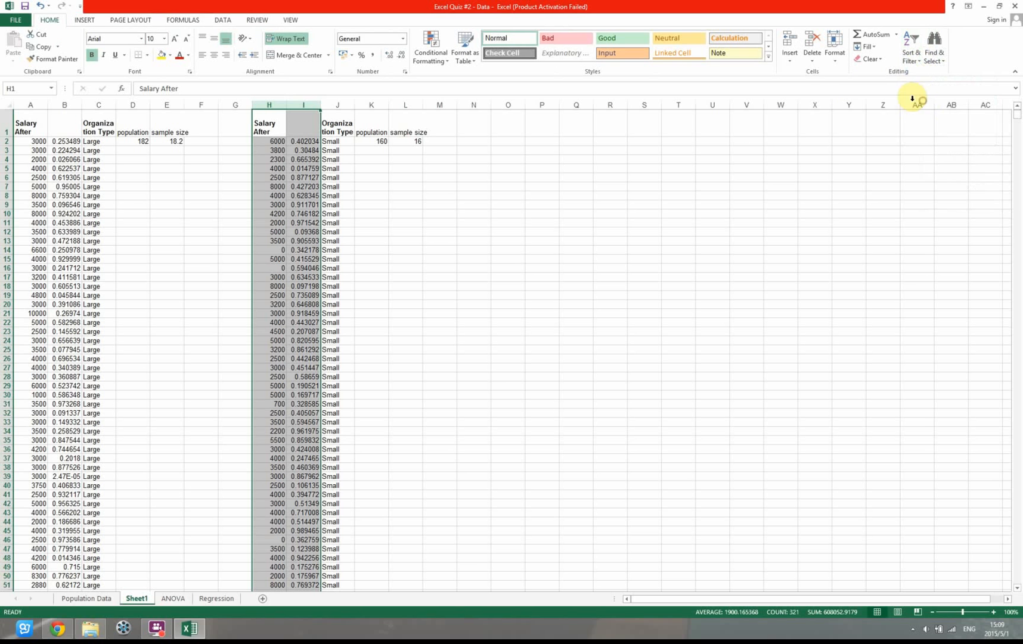
left_click(533, 201)
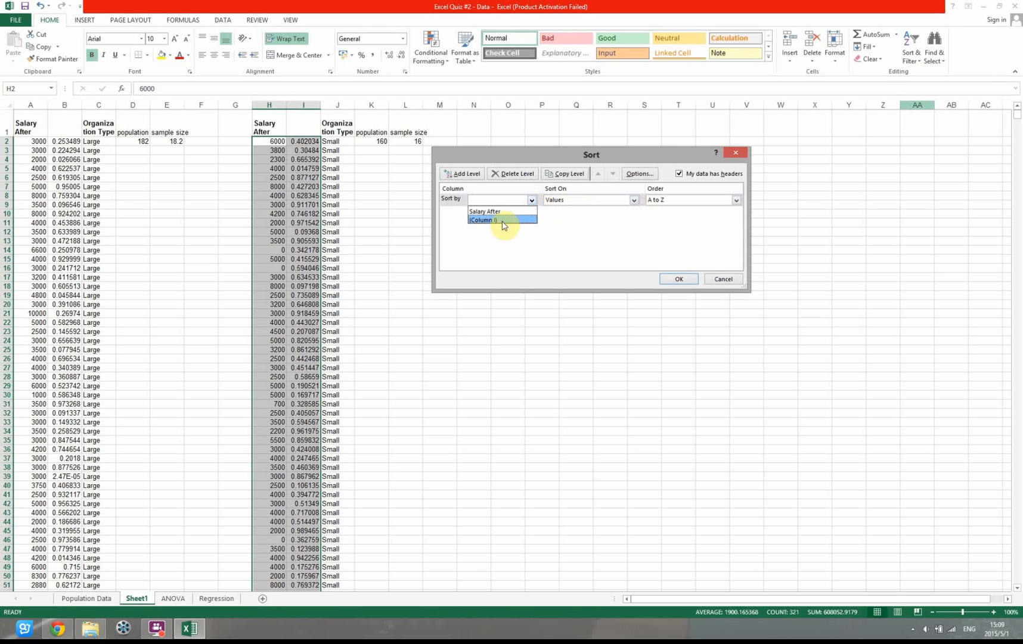
left_click(499, 223)
left_click(679, 280)
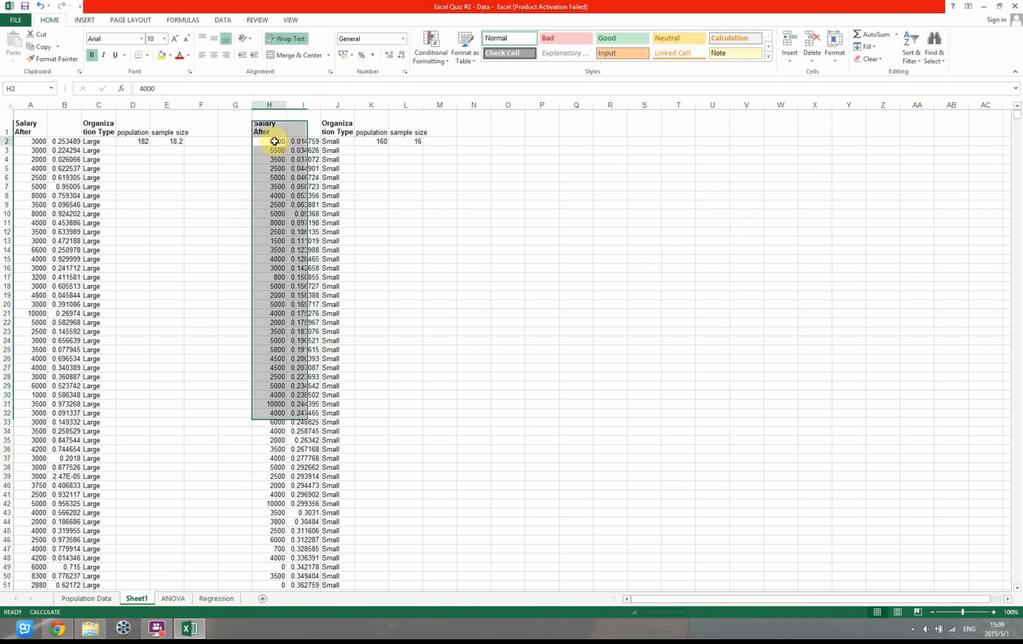
Copy the first 16 sorted Small salaries (H2:H17) to the Small column of the ANOVA sheet, starting at D5
left_click_drag(275, 141, 278, 279)
key("ctrl+c")
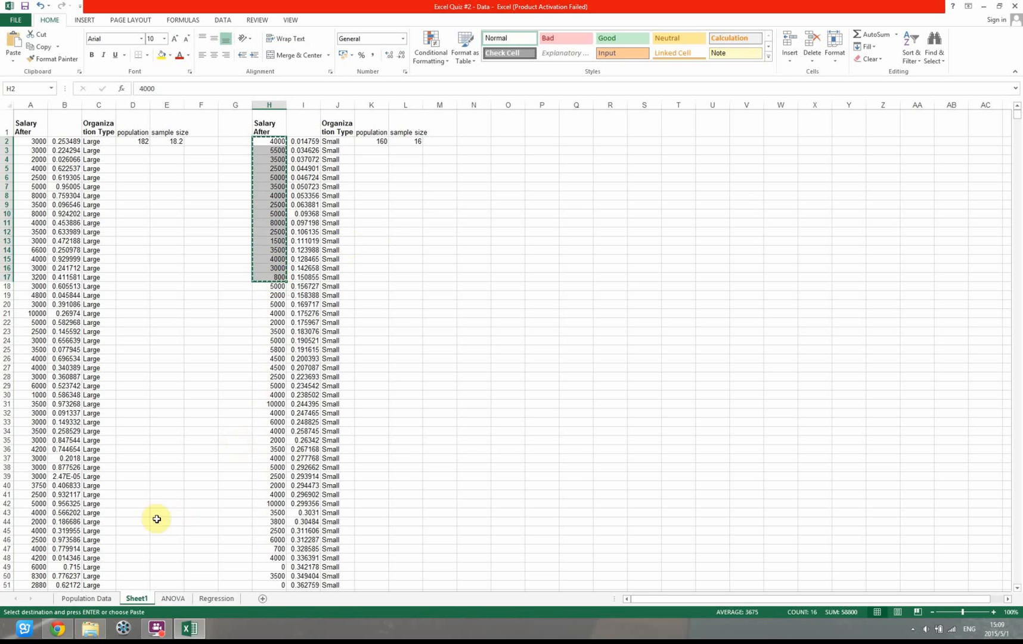
left_click(173, 599)
left_click(112, 150)
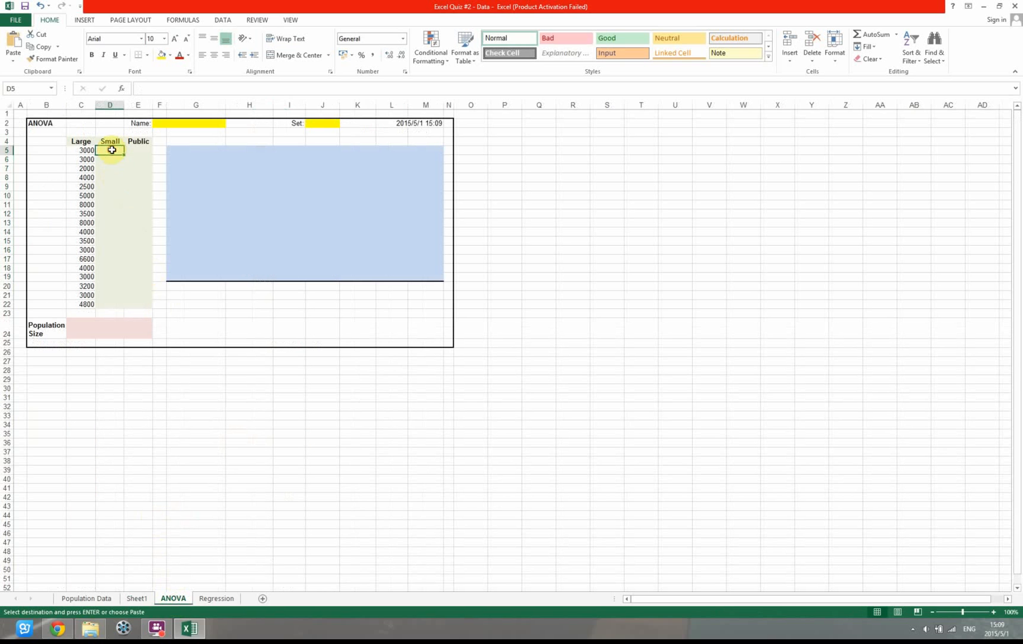
key("ctrl+v")
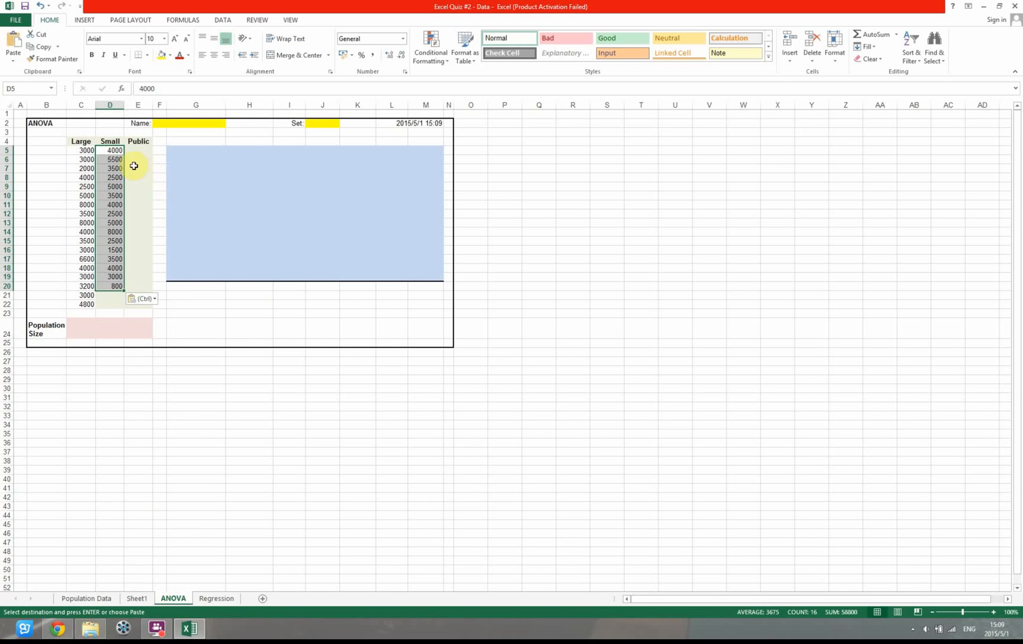
Filter Organization Type in Population Data to Public and copy the Salary After and Organization Type columns to Sheet1 at O1
left_click(86, 597)
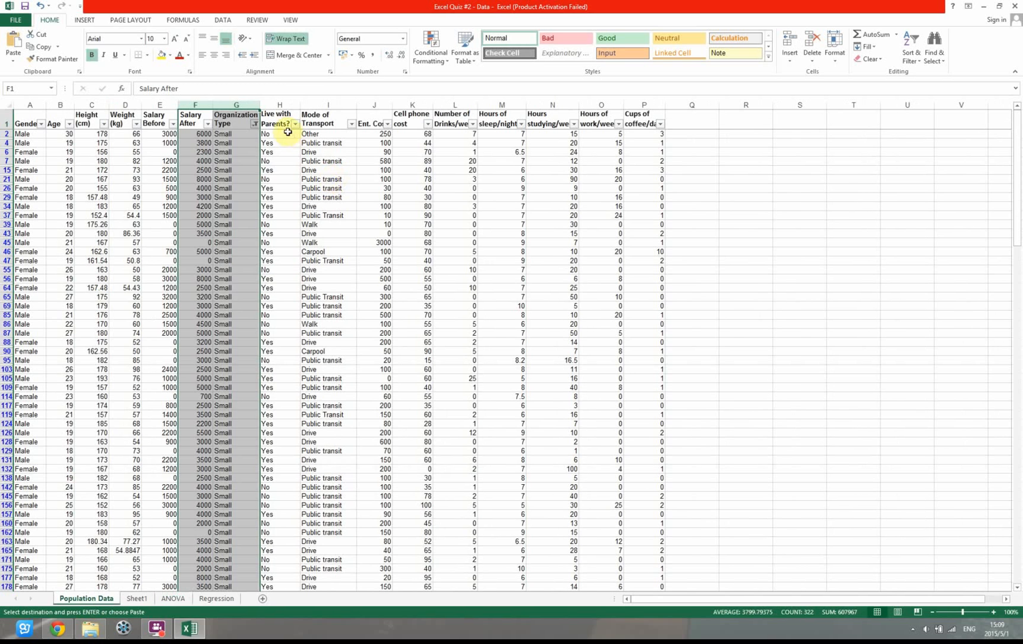
left_click(252, 125)
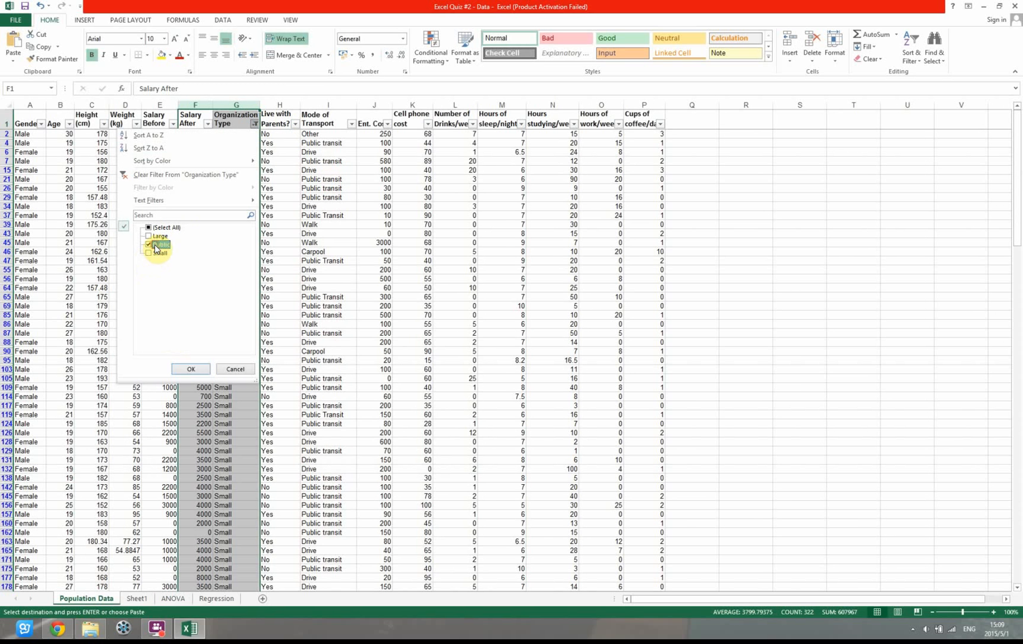
left_click(190, 368)
key("ctrl+c")
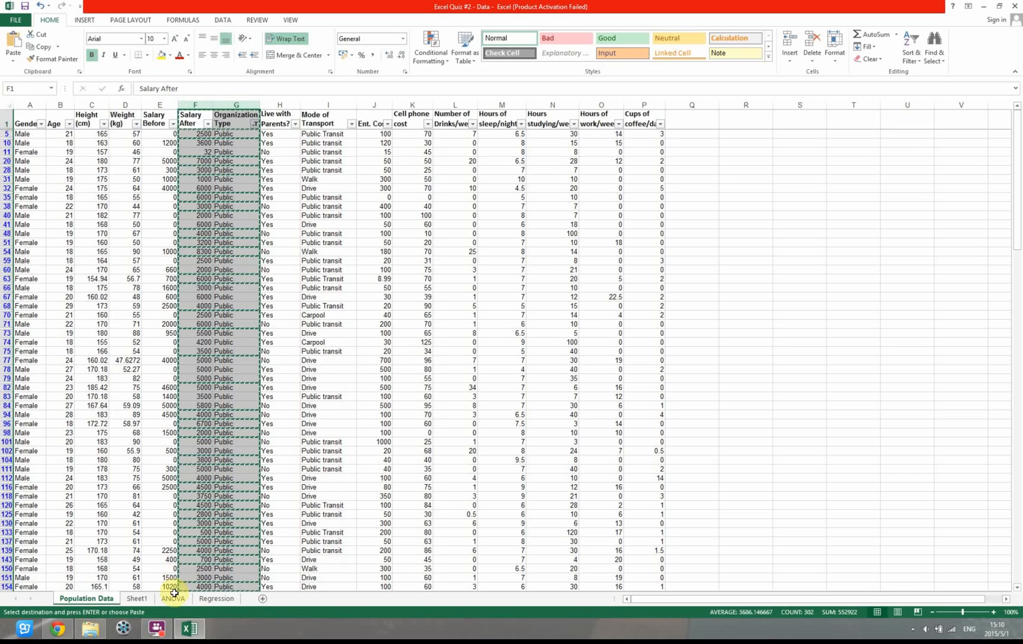
left_click(137, 598)
left_click(516, 127)
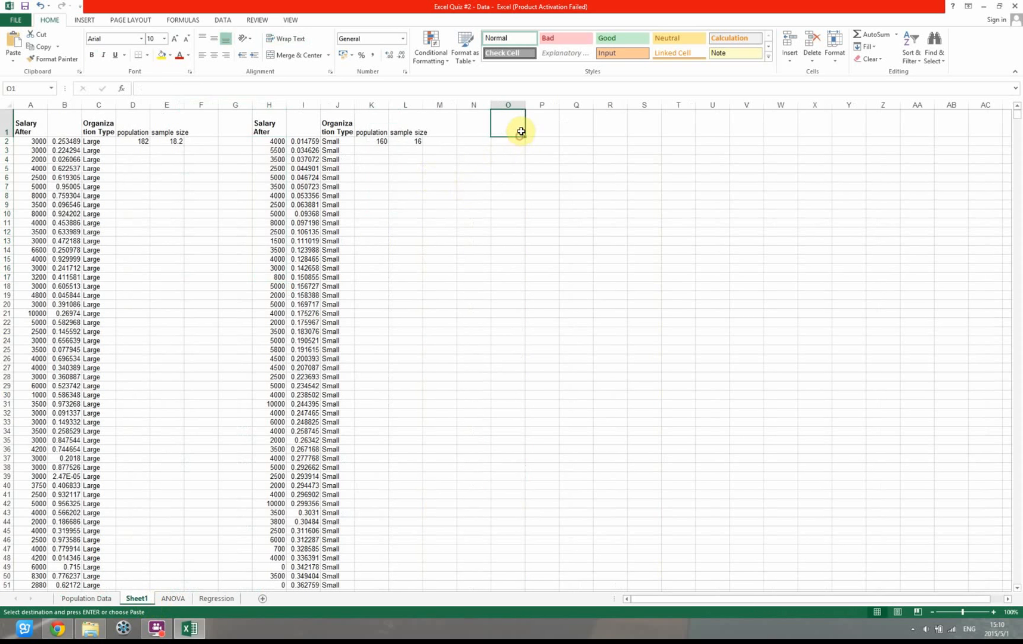
key("Return")
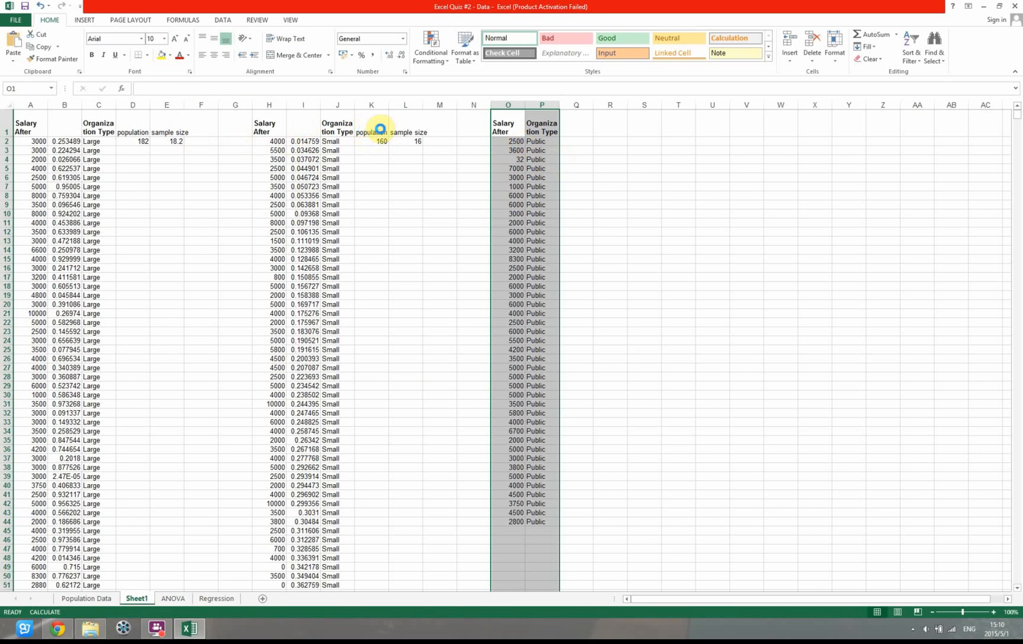
Copy the population and sample size headings from the Small data to Q1:R1 beside the Public data
left_click_drag(375, 127, 408, 127)
key("ctrl+c")
left_click(578, 129)
key("ctrl+v")
Count the Public salaries in Q2 with a COUNT formula over O2:O151
left_click(582, 143)
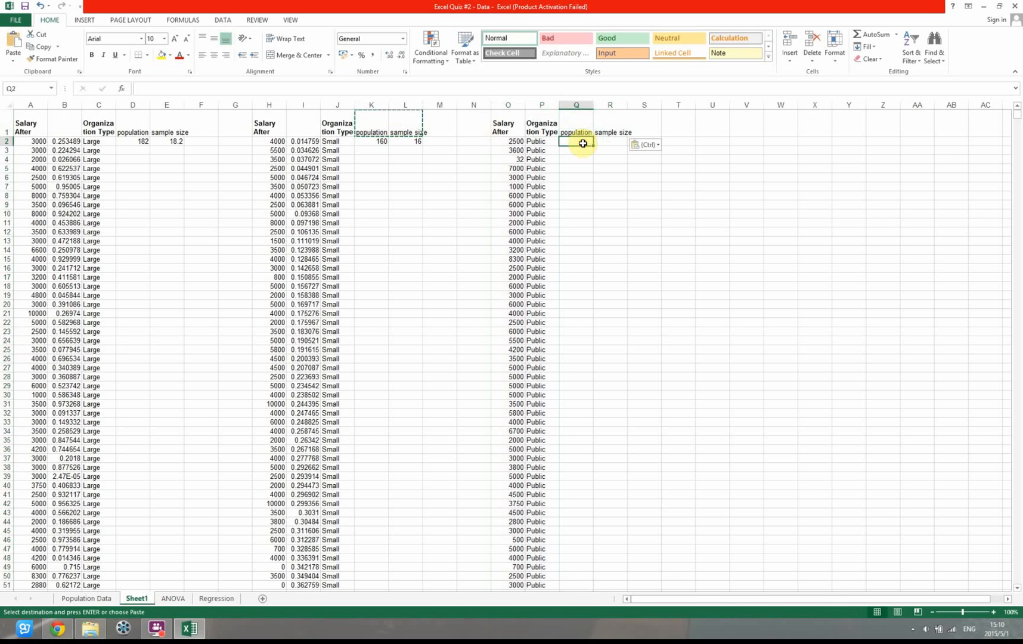
type("=COUNT(")
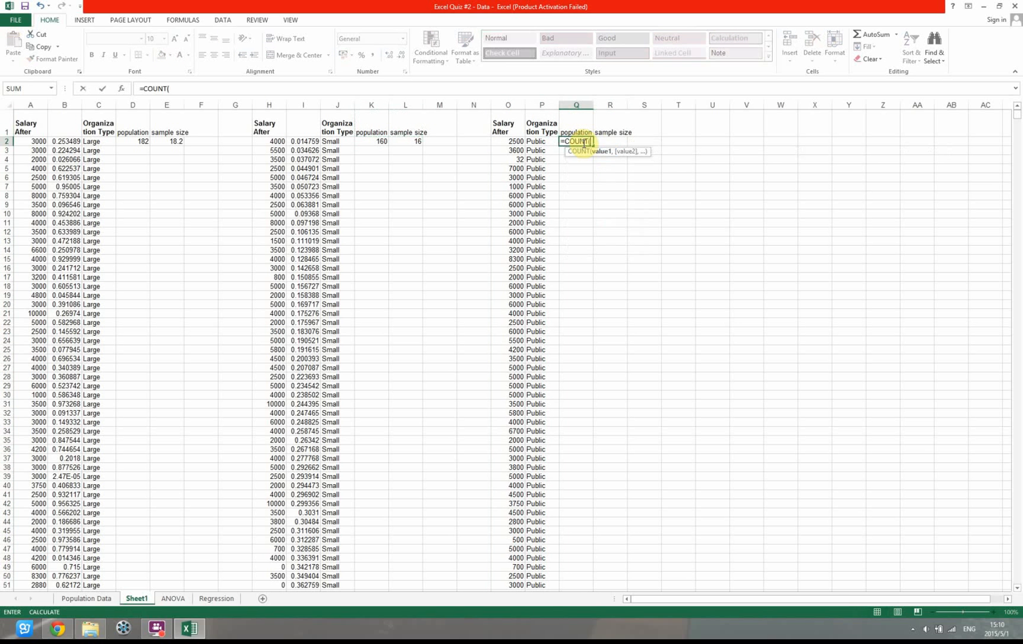
key("ctrl+shift+Down")
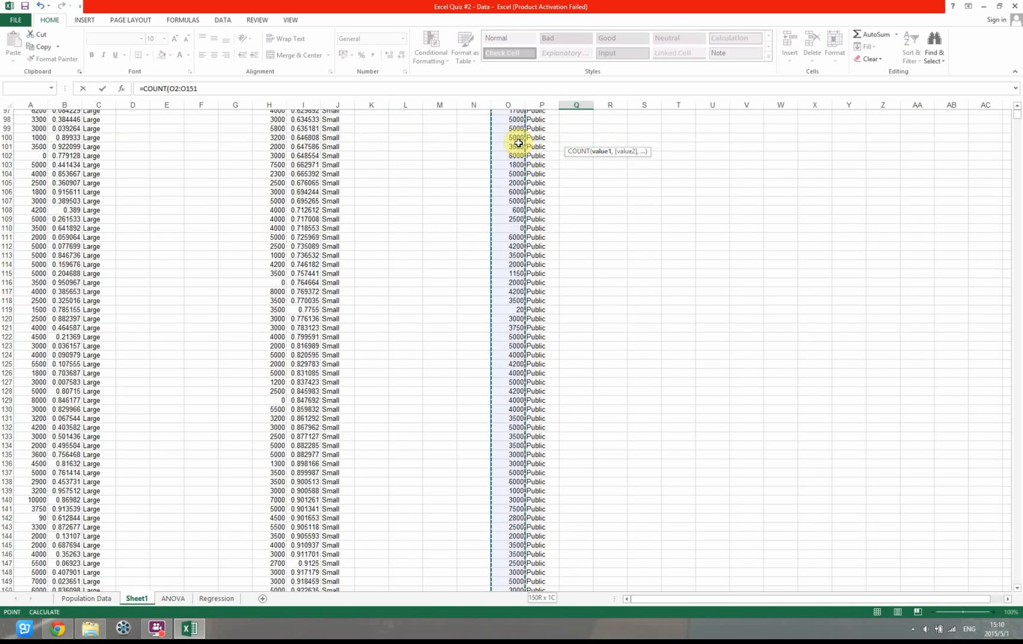
key("Return")
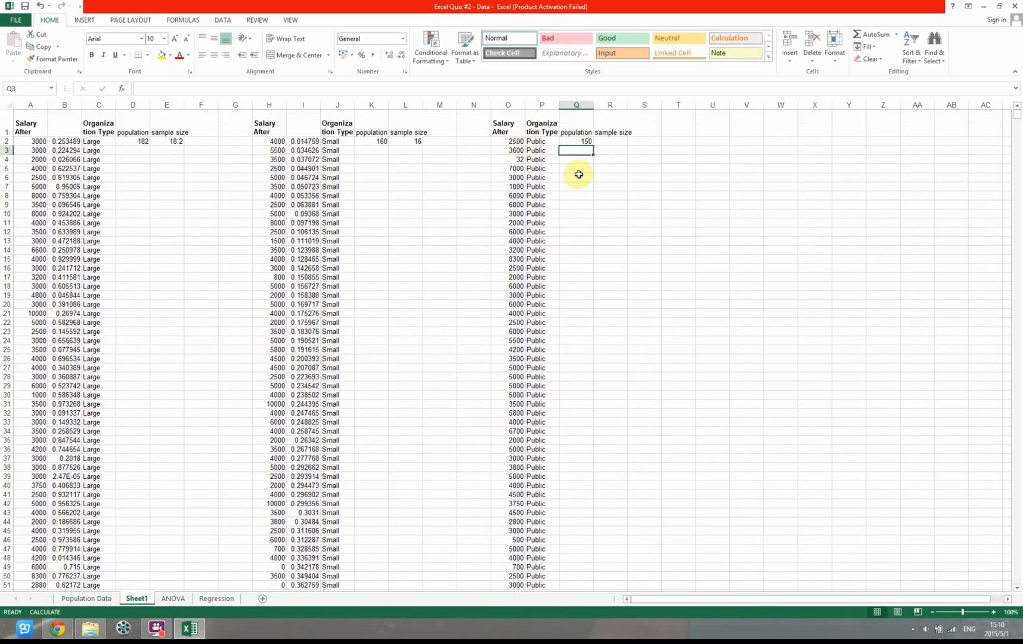
Calculate the Public sample size in R2 with the formula =10%*Q2
left_click(606, 144)
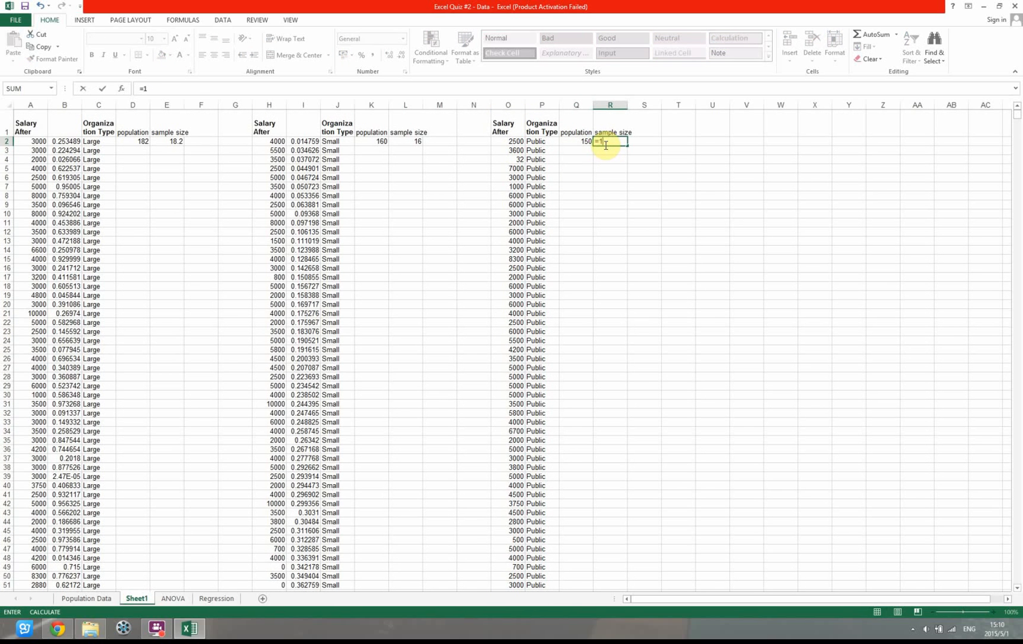
type("=10%*")
left_click(578, 147)
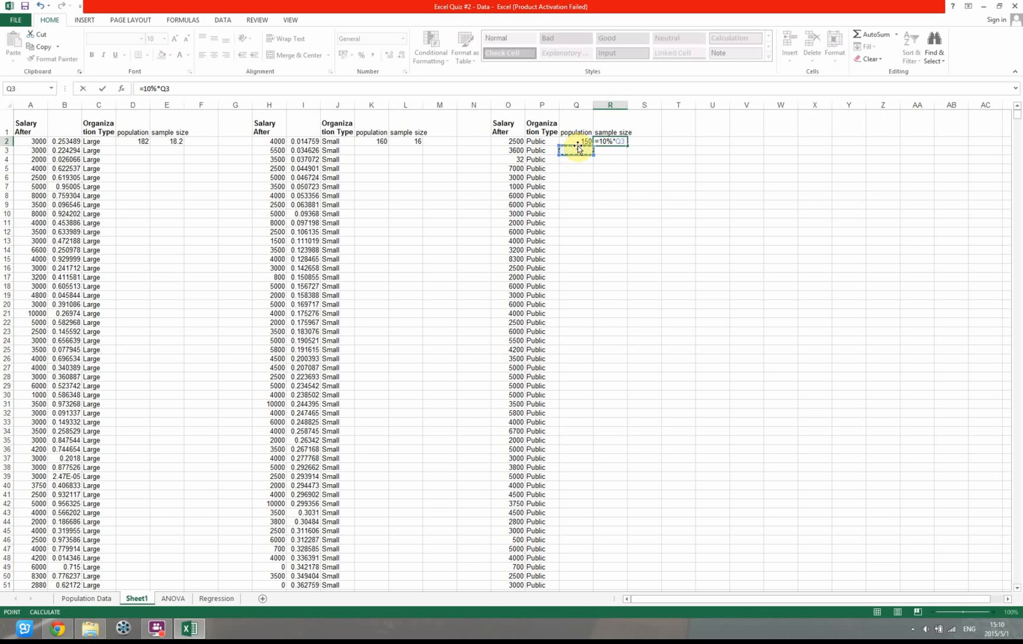
key("Return")
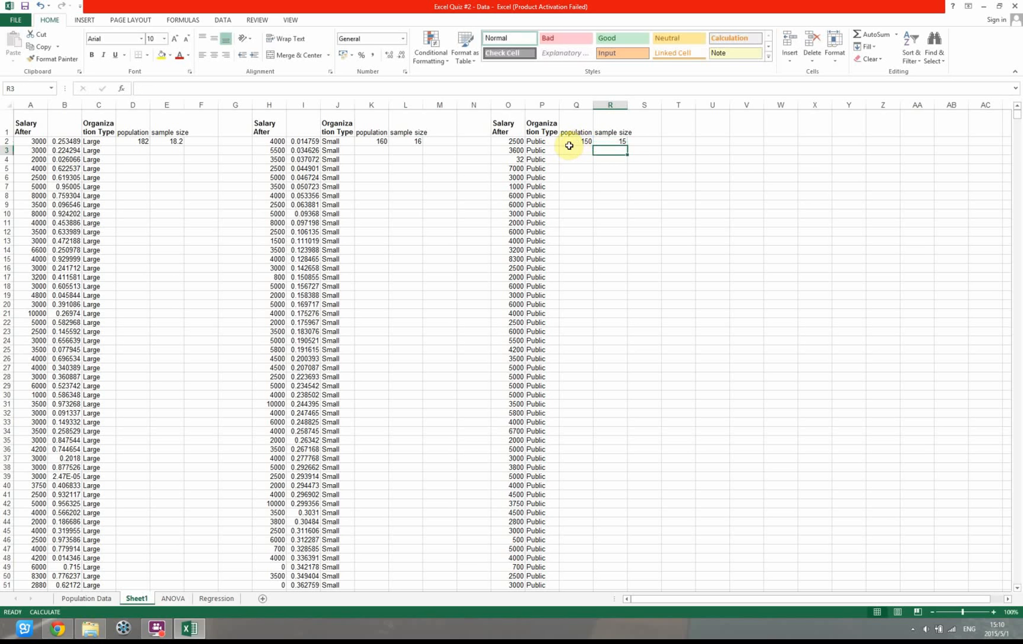
Insert a blank column between Salary After and Organization Type in the Public data and enter =RAND() in P2
right_click(546, 103)
left_click(569, 178)
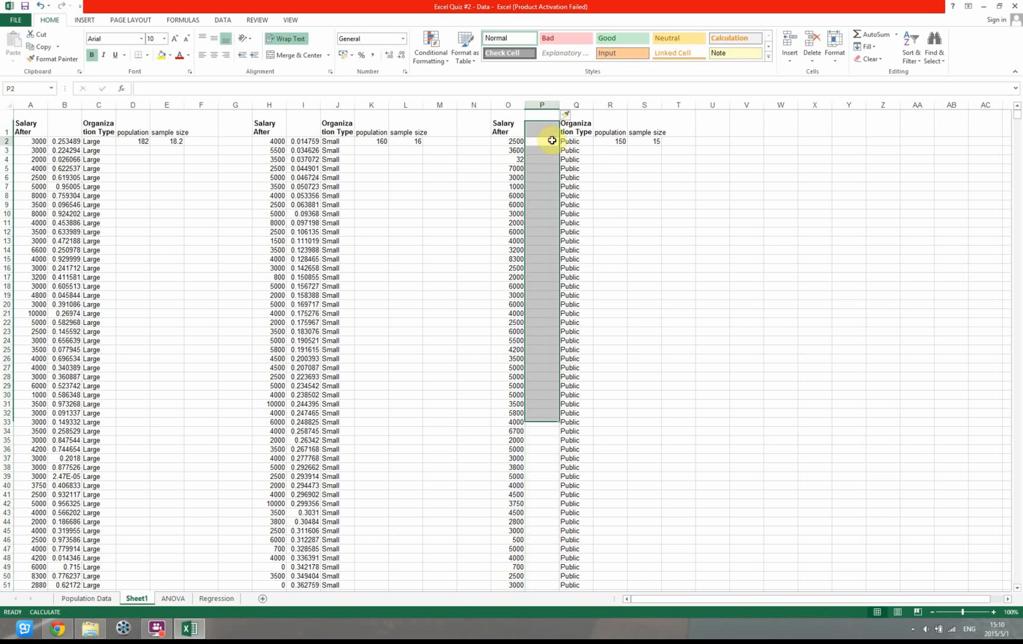
left_click(552, 141)
type("=rand")
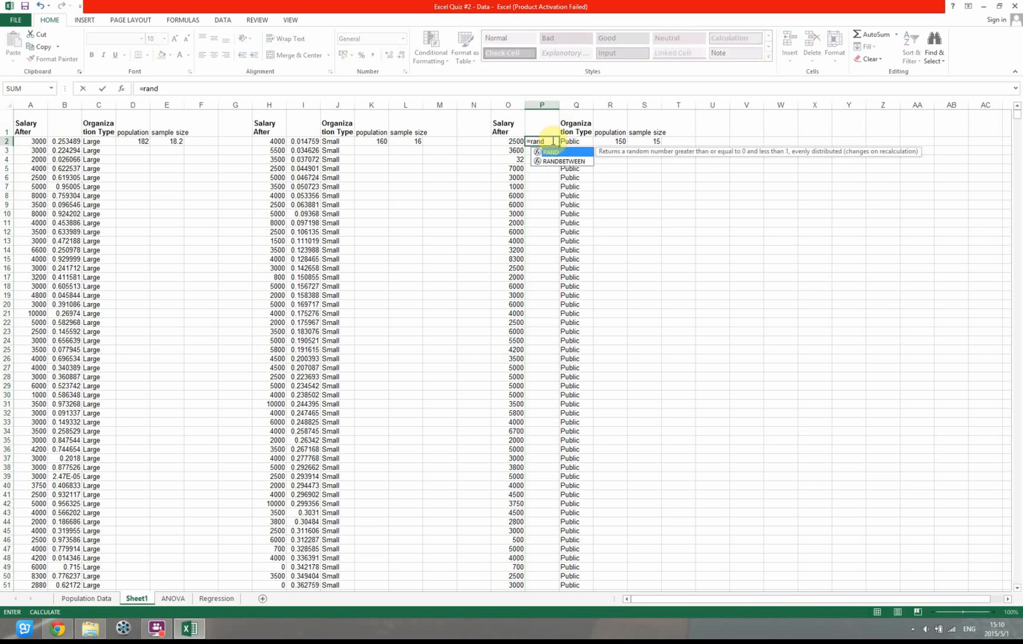
type("()")
key("Return")
Fill the P2 random formula down beside all the Public salaries and recalculate the workbook to refresh the random numbers
left_click(550, 141)
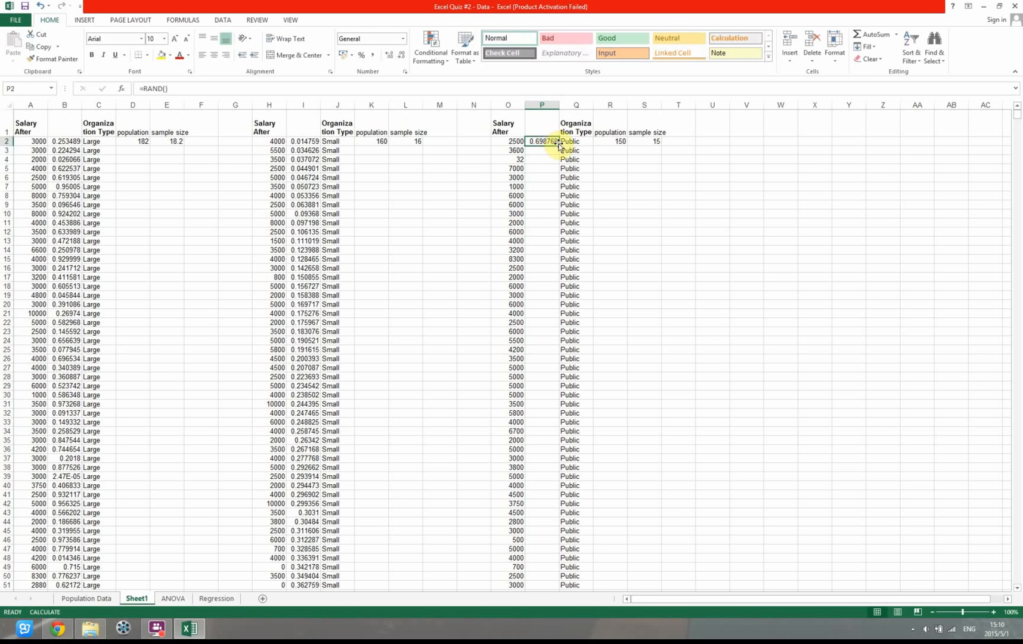
double_click(559, 145)
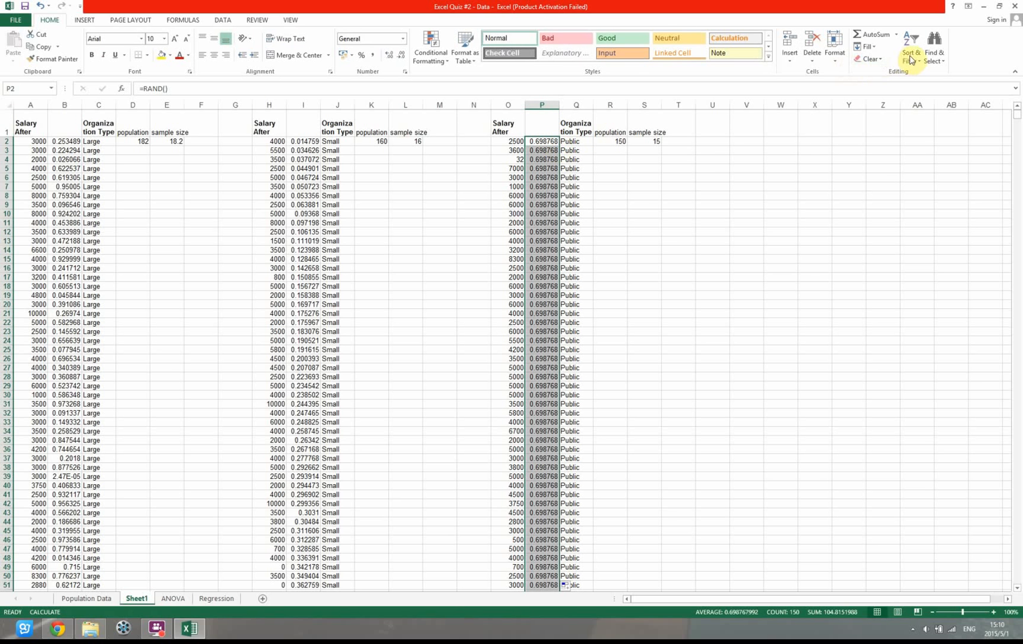
left_click(185, 19)
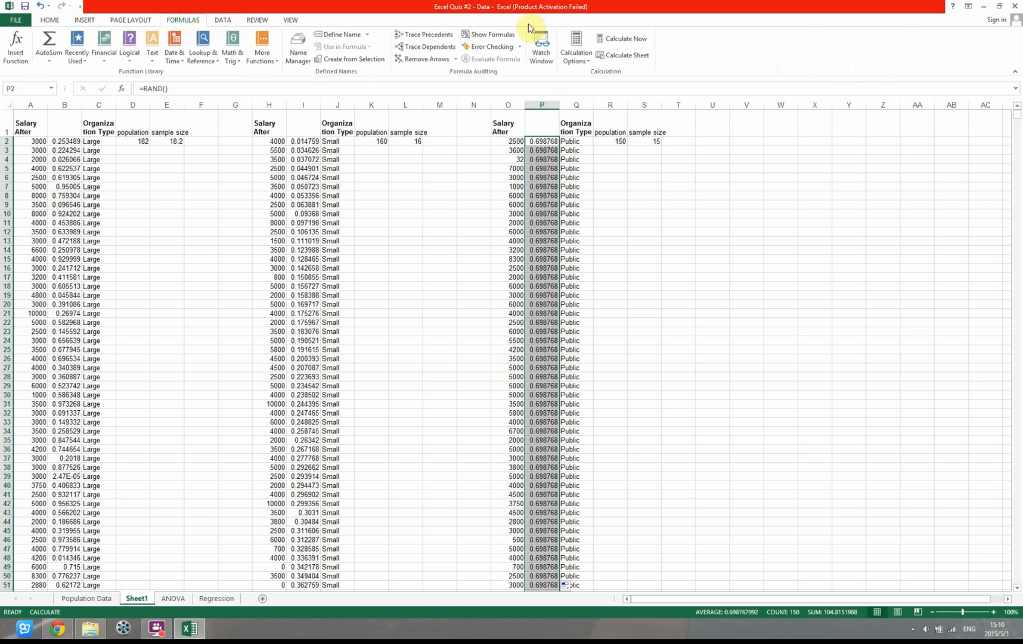
left_click(620, 39)
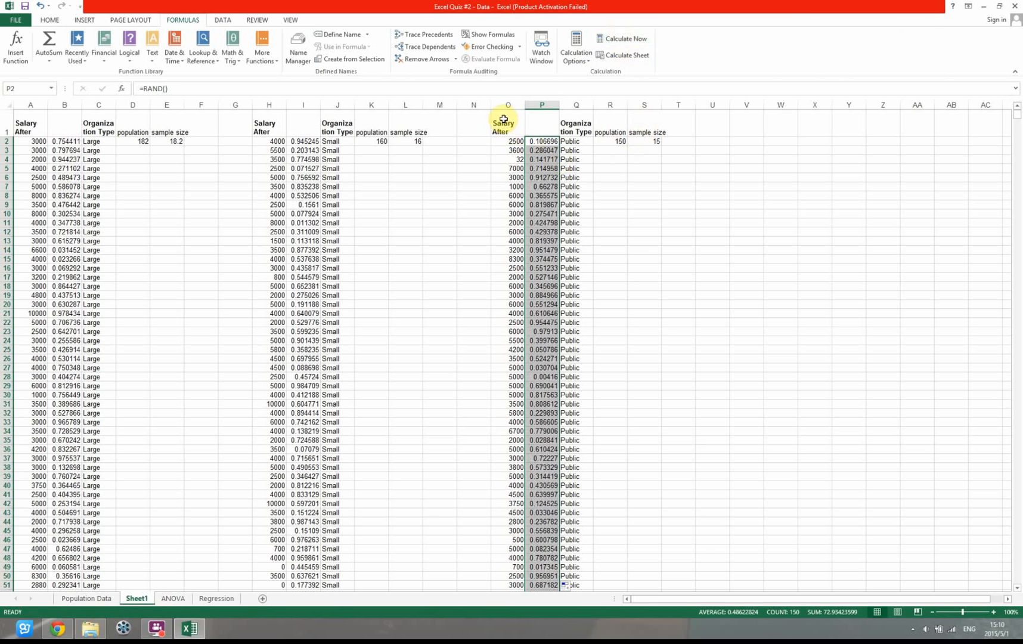
Sort columns O and P by the random numbers in column P, smallest to largest, treating row 1 as headers
left_click_drag(504, 106, 525, 103)
left_click(50, 20)
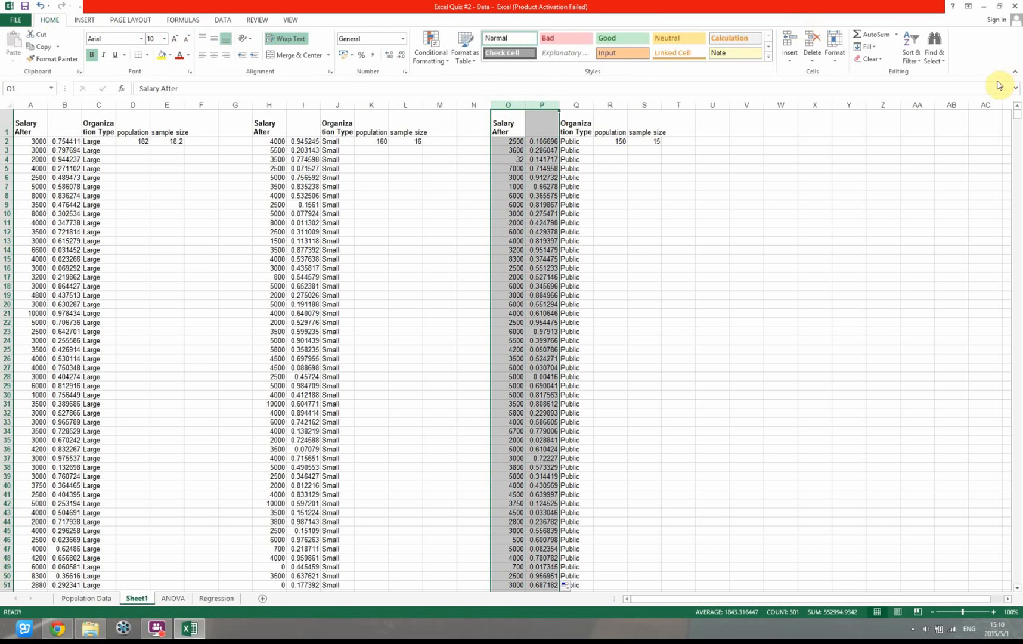
left_click(910, 48)
left_click(921, 103)
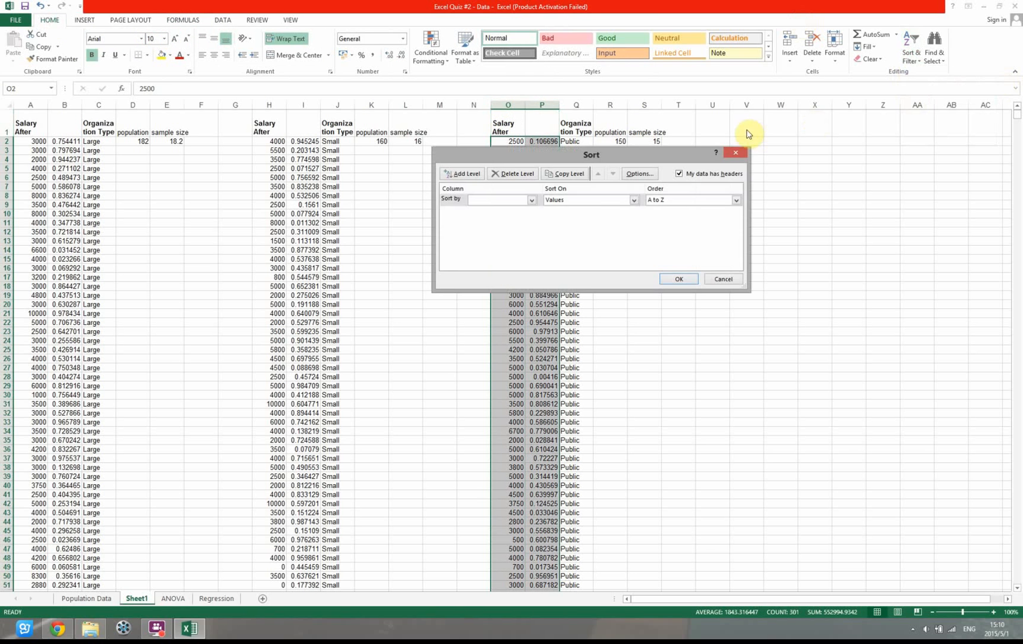
left_click(533, 200)
left_click(507, 219)
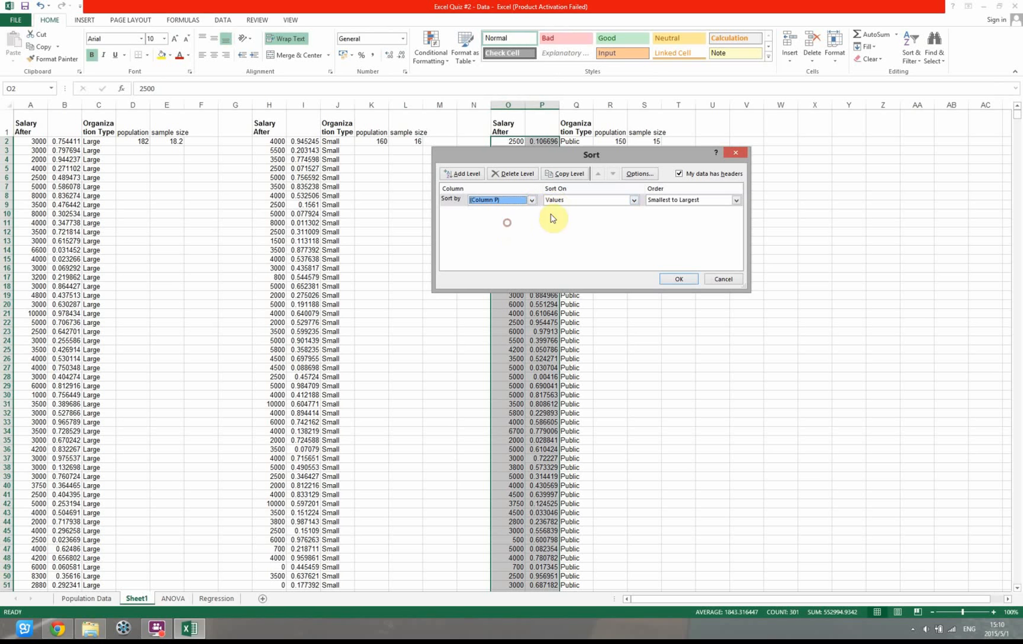
left_click(685, 278)
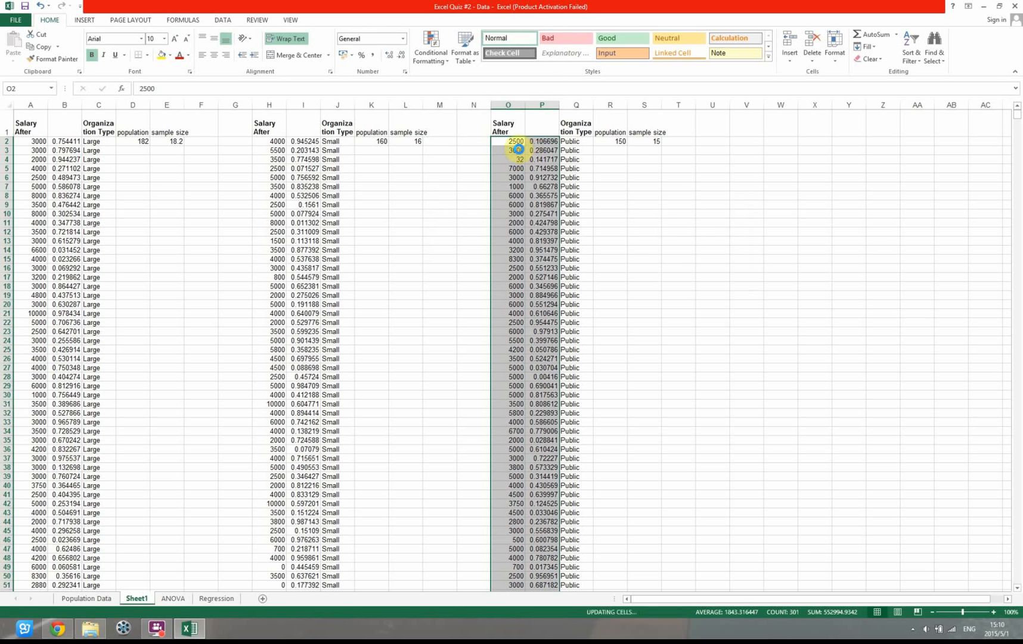
Copy the first 15 sorted Public salaries (O2:O16) to the Public column of the ANOVA sheet, starting at E5
left_click_drag(508, 138, 520, 266)
key("ctrl+c")
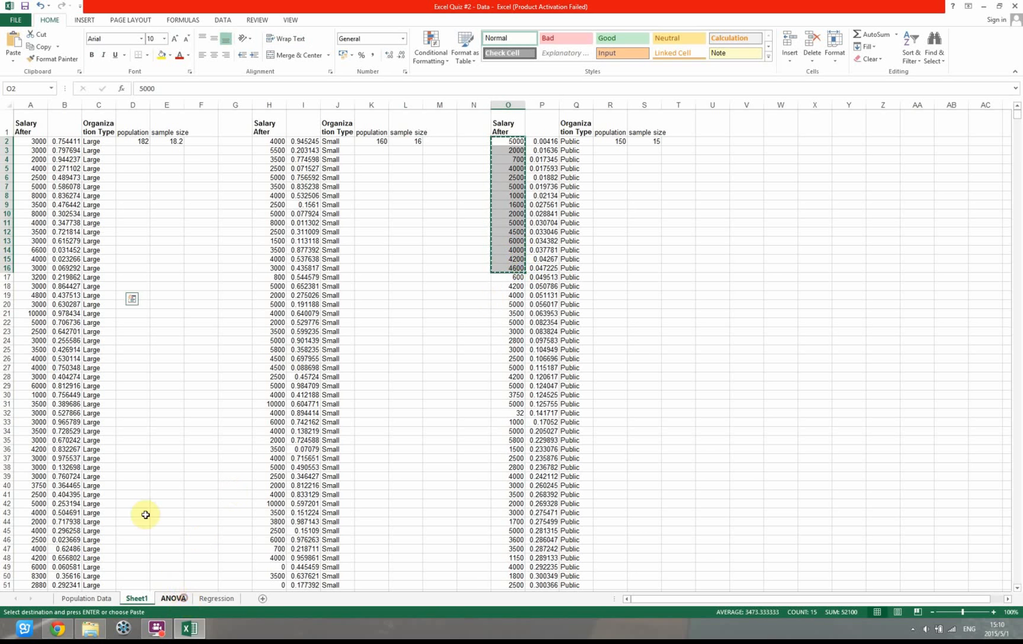
key("ctrl+Page_Down")
left_click(132, 151)
key("ctrl+v")
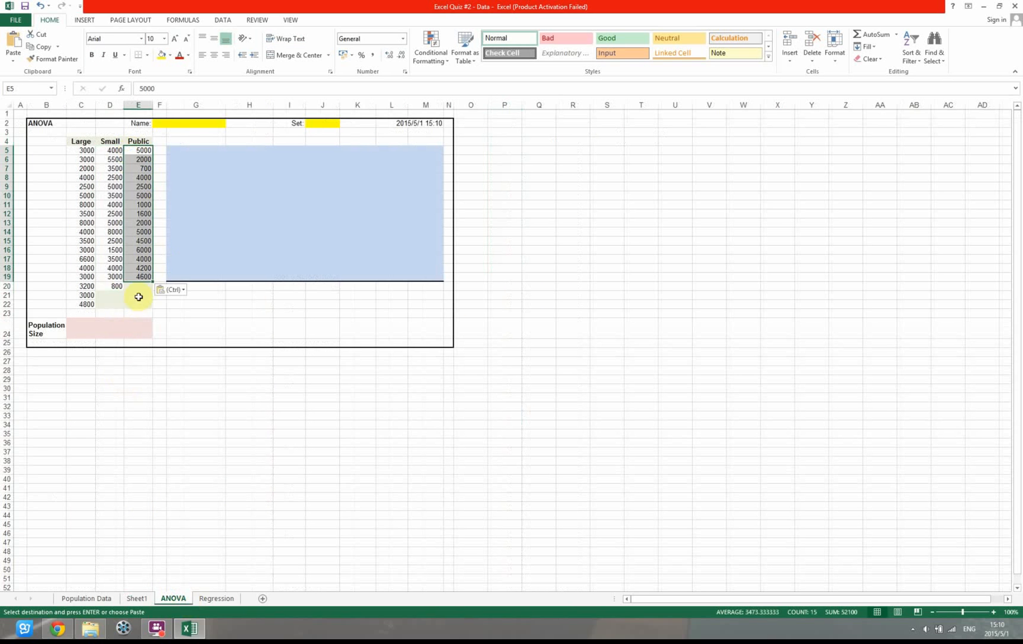
Link the Large, Small and Public population sizes in C24, D24 and E24 to Sheet1 cells D2, K2 and R2
left_click(76, 332)
type("=")
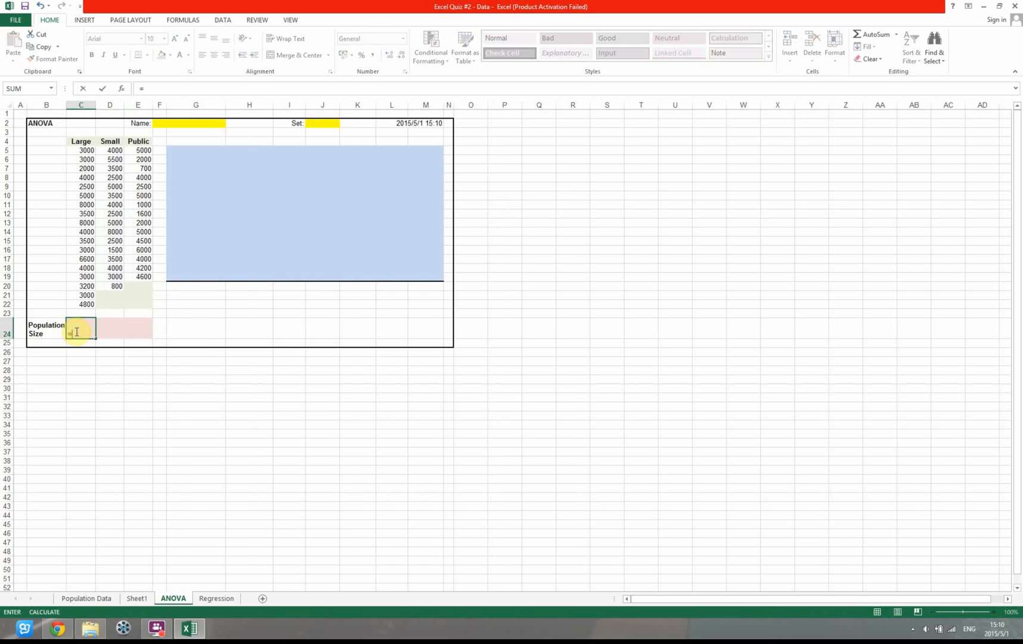
left_click(135, 598)
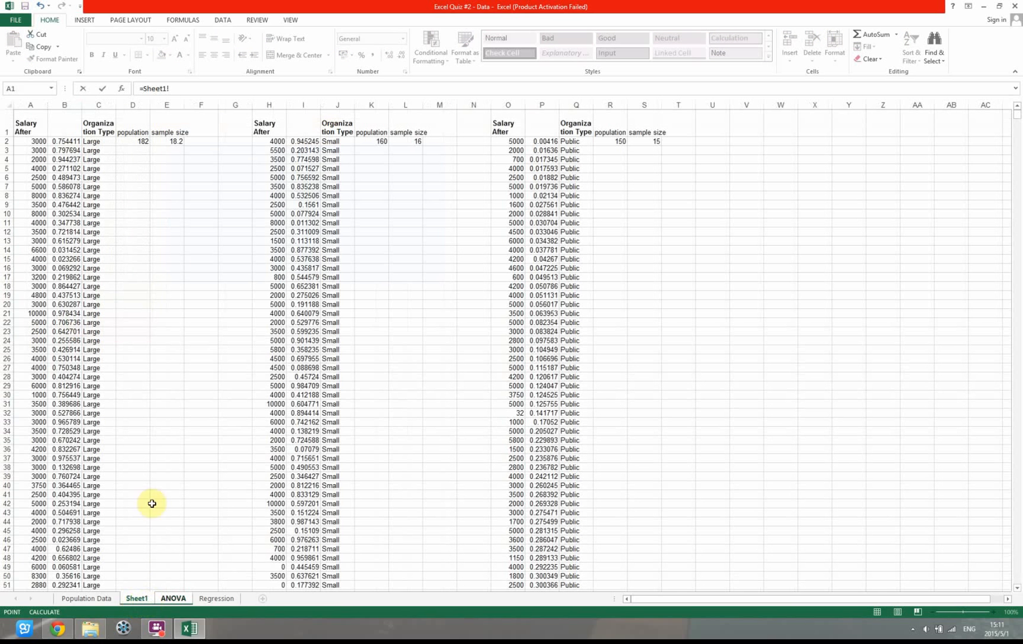
key("Return")
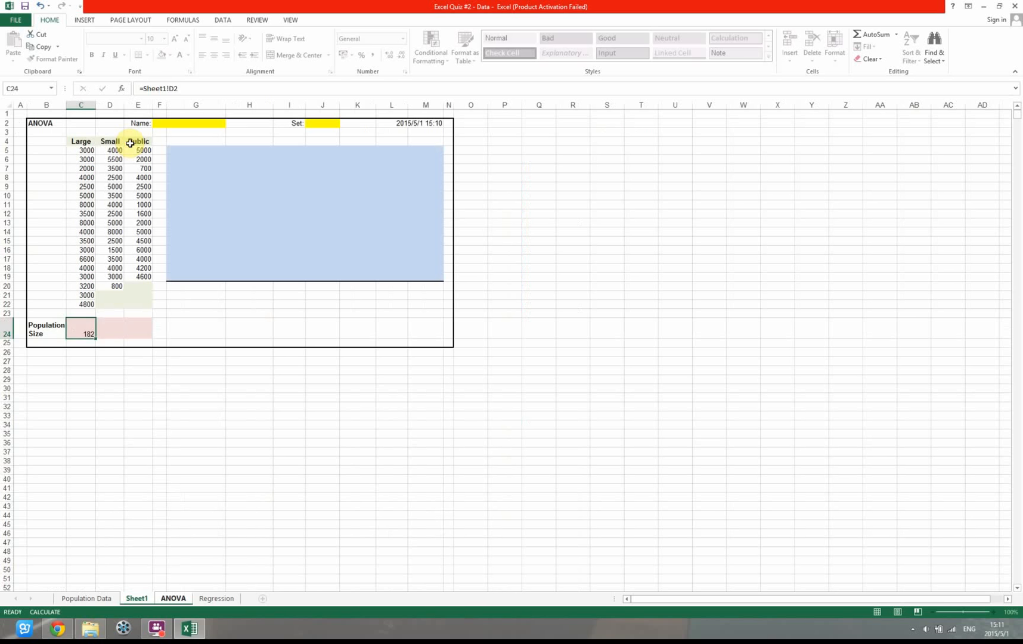
left_click(119, 327)
type("=")
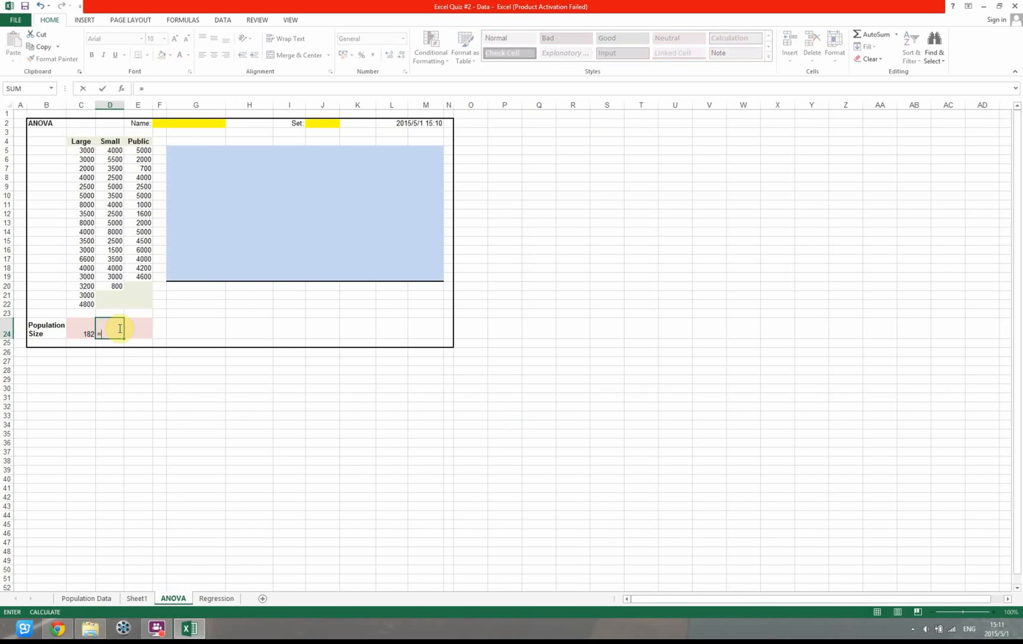
left_click(135, 597)
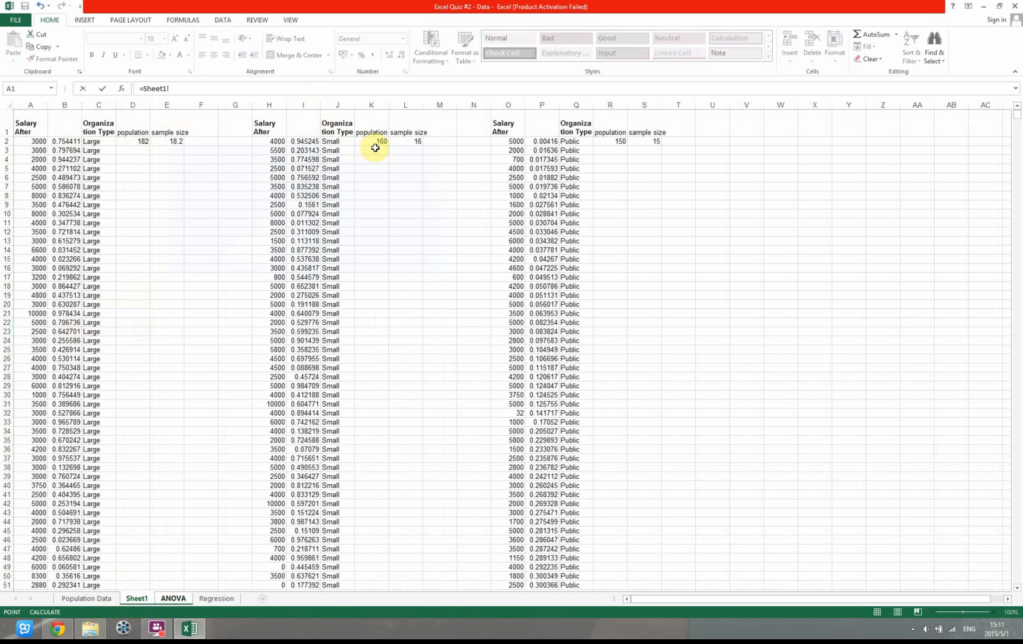
key("Return")
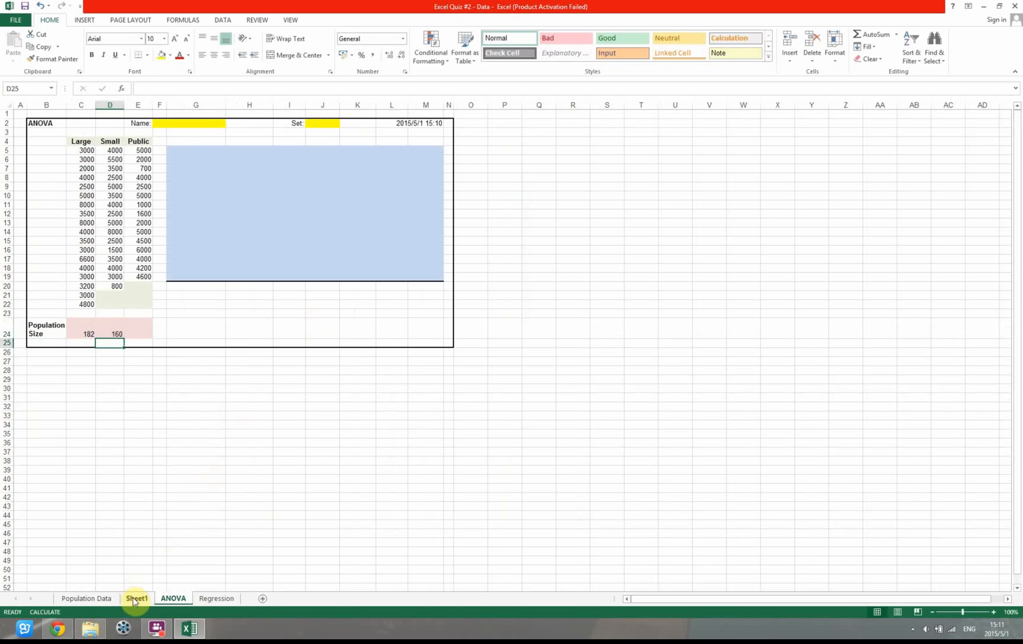
left_click(139, 336)
type("=Sheet1!R2")
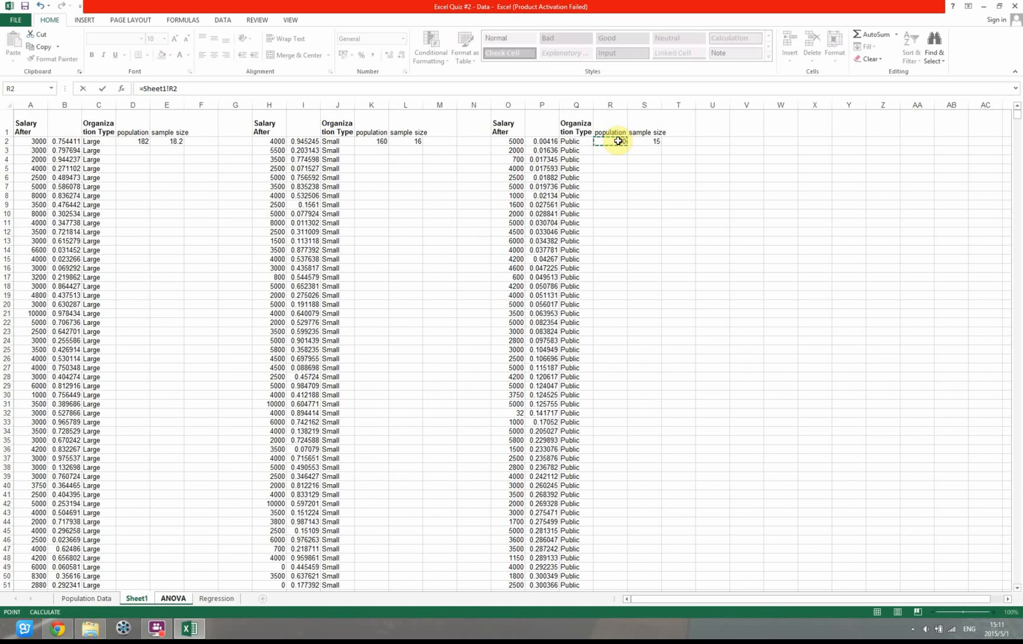
key("Return")
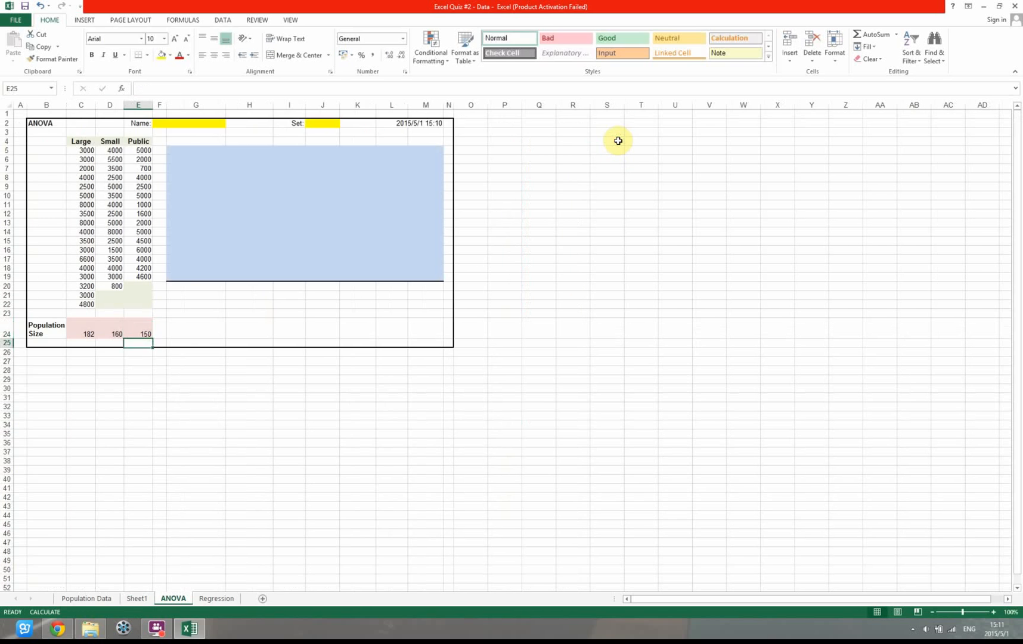
left_click(242, 168)
left_click(195, 150)
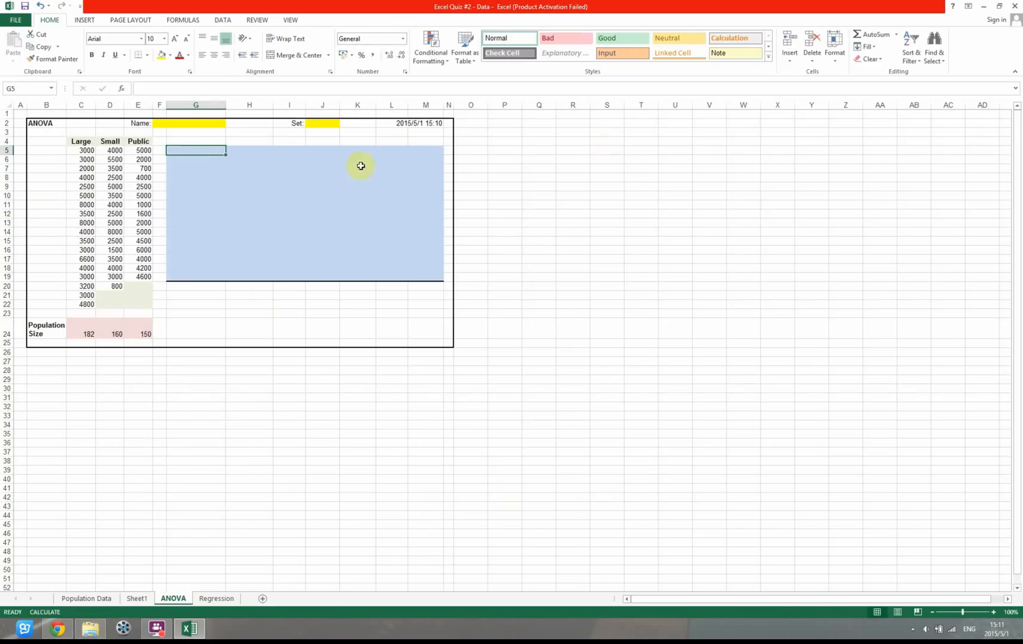
left_click(82, 150)
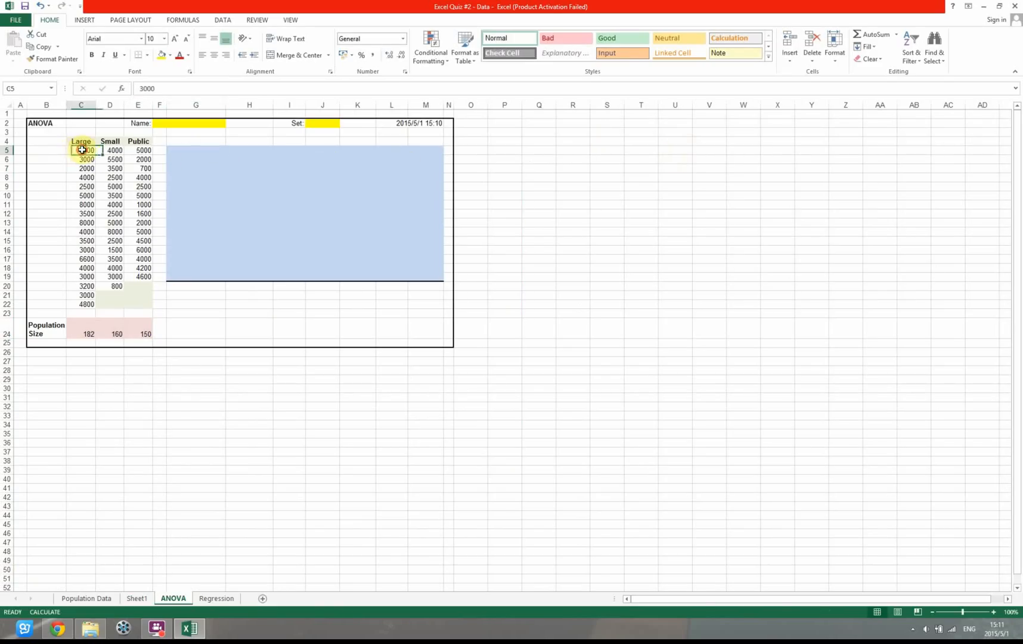
left_click_drag(82, 149, 139, 303)
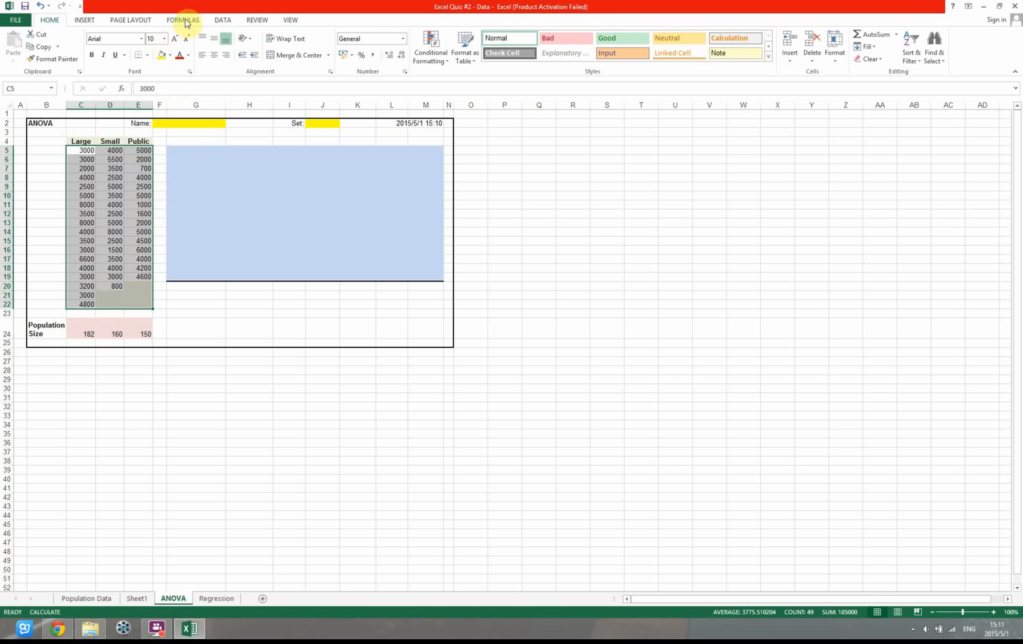
left_click(223, 21)
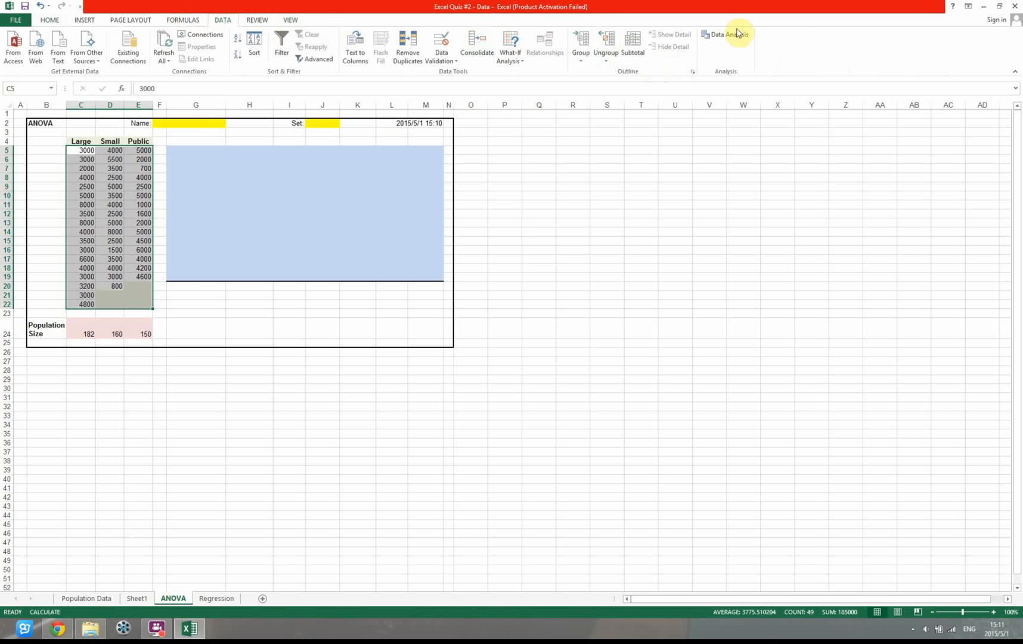
left_click(737, 34)
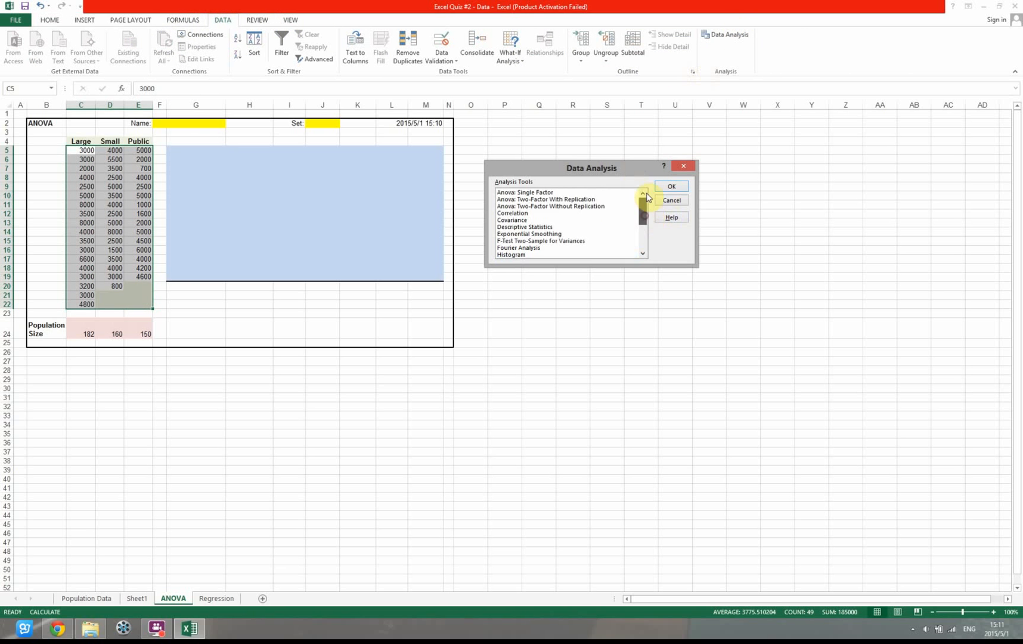
left_click(614, 192)
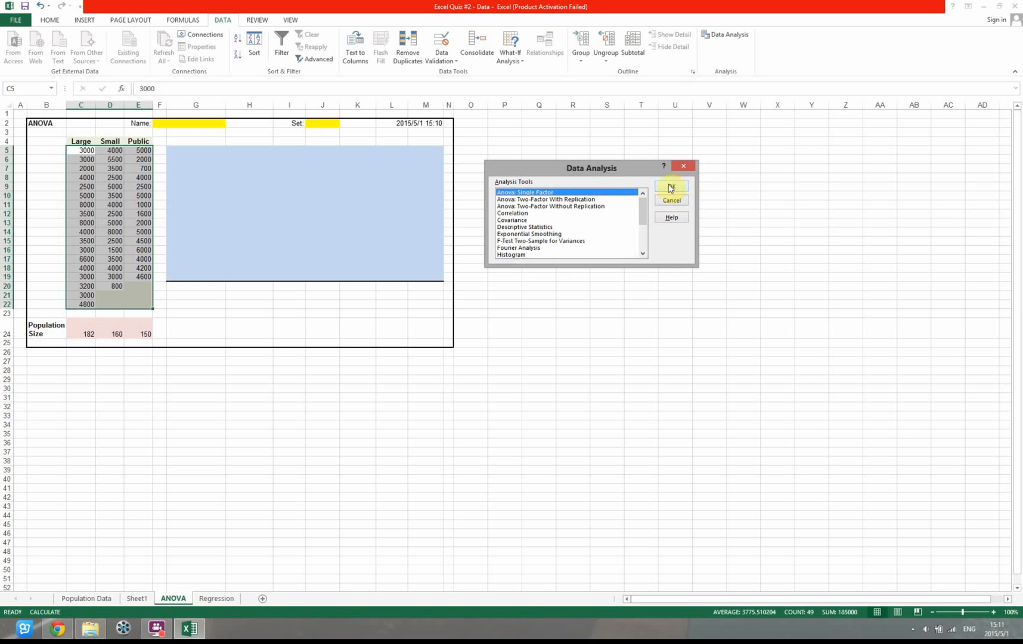
left_click(683, 167)
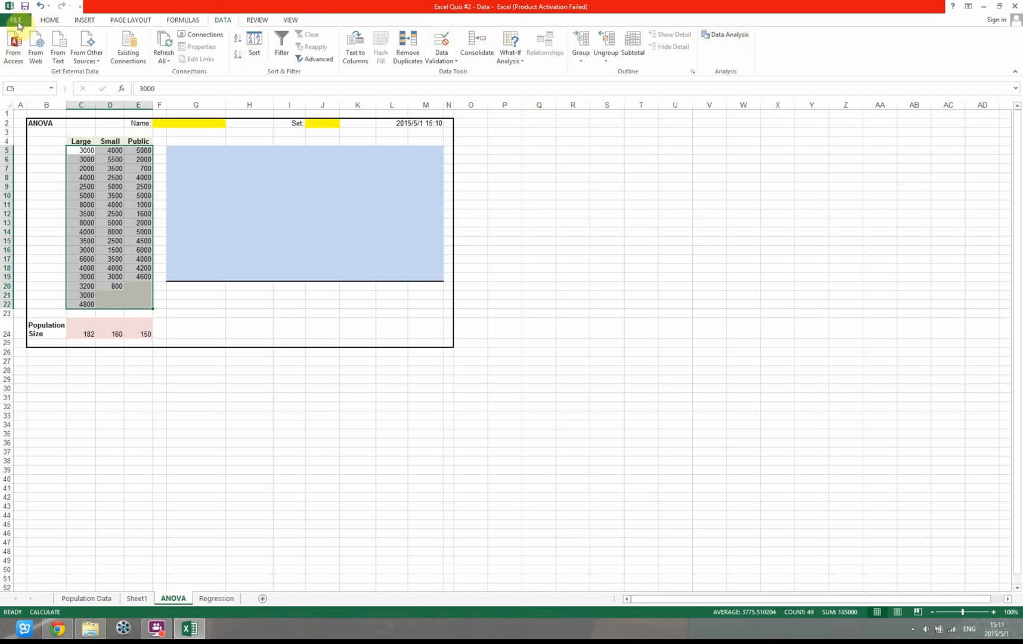
Check in the Excel Add-ins list whether the Analysis ToolPak is enabled, then close the list
left_click(16, 20)
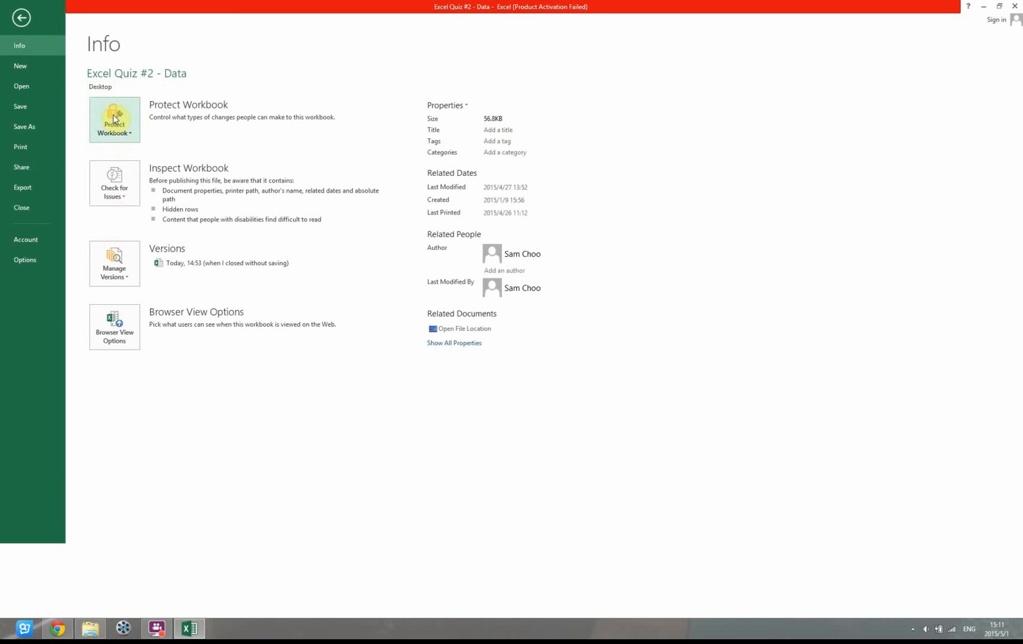
left_click(24, 259)
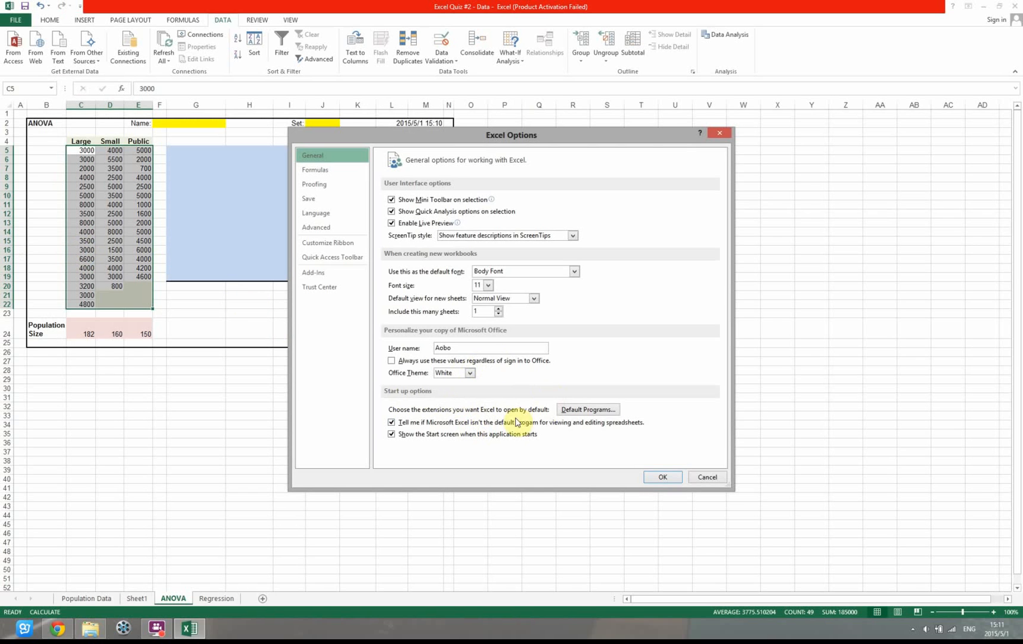
left_click(317, 273)
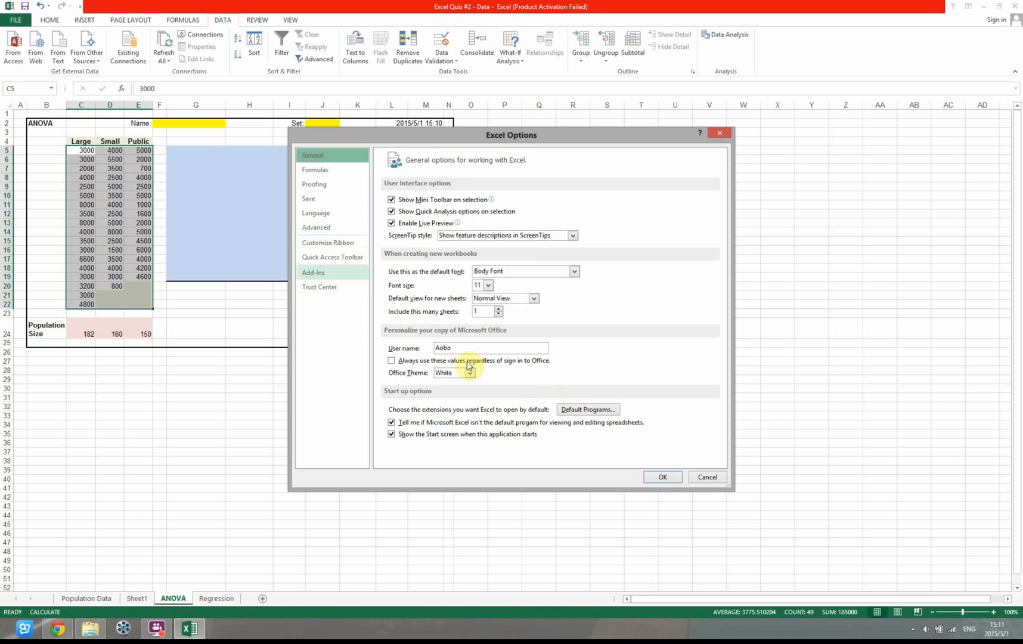
left_click(486, 454)
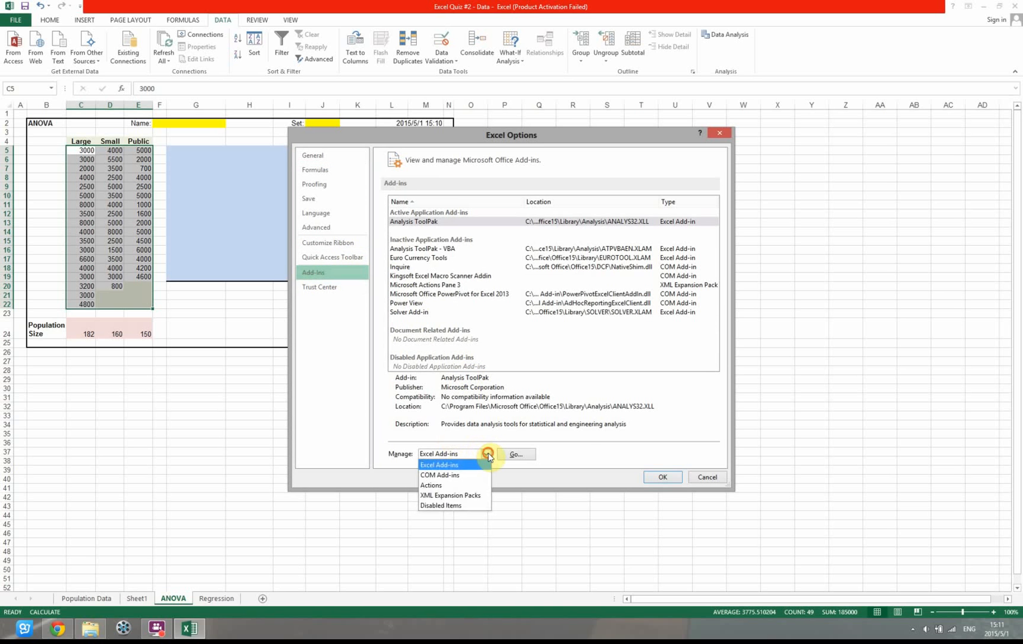
left_click(486, 454)
left_click(516, 453)
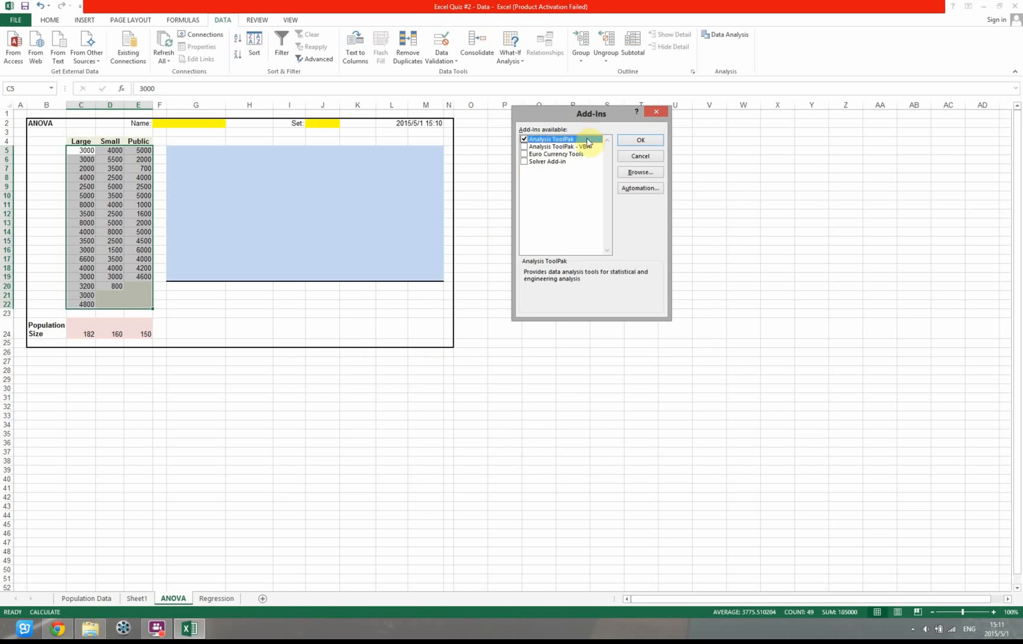
left_click(639, 156)
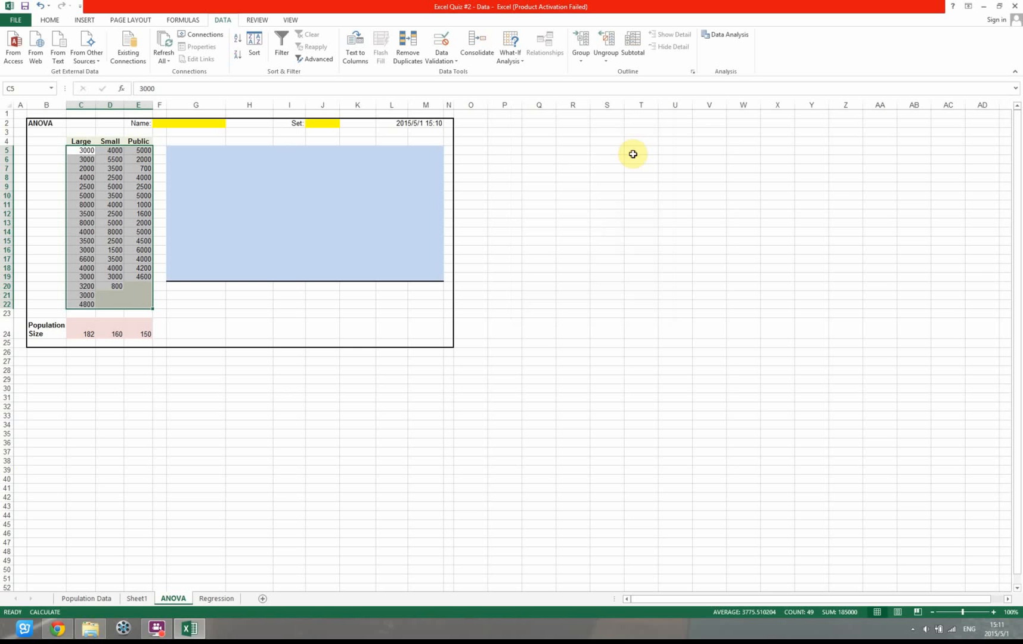
Set up an Anova: Single Factor analysis with input range C4:E22, treating the first row as labels
left_click(732, 40)
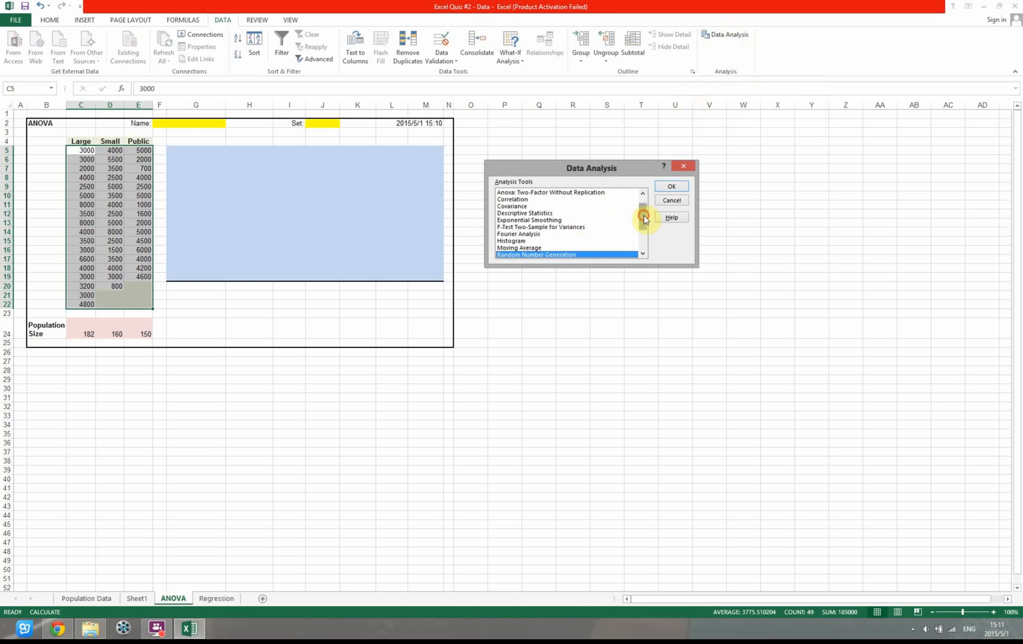
scroll(643, 217, "up", 3)
left_click(590, 192)
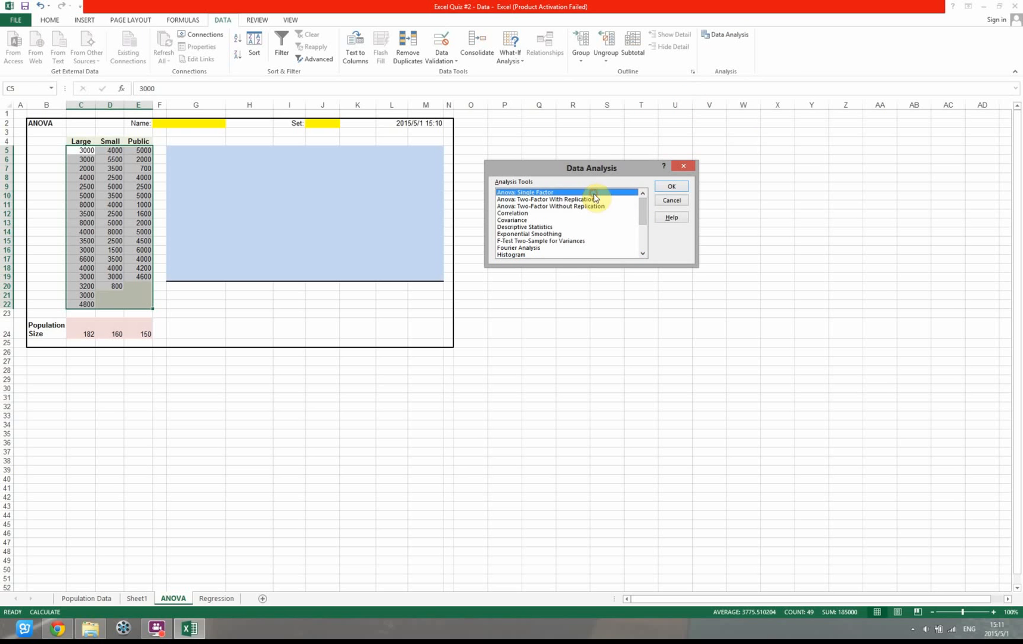
left_click(668, 186)
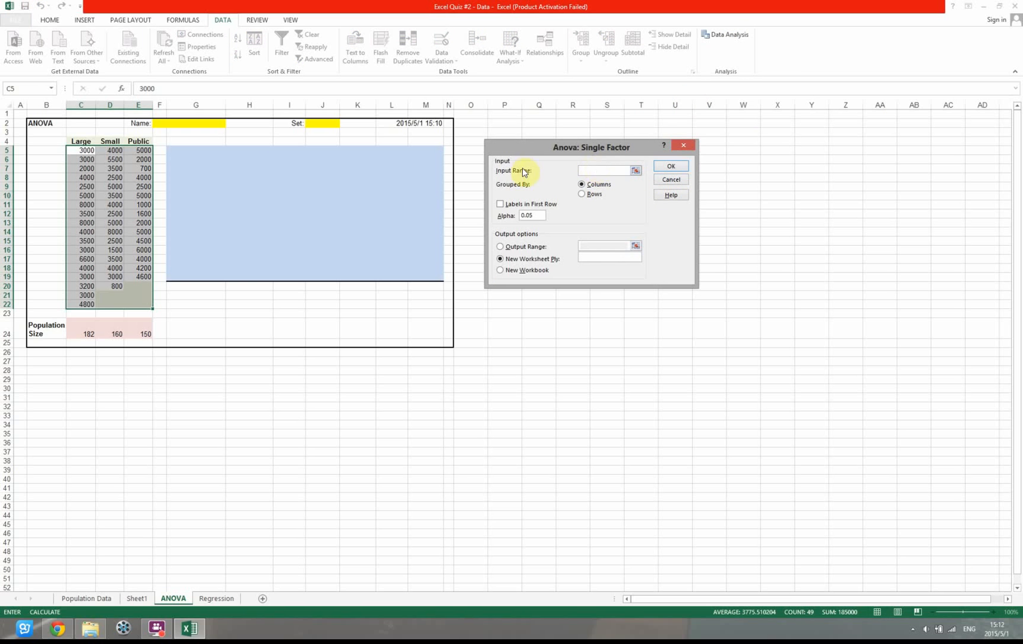
left_click_drag(83, 142, 146, 302)
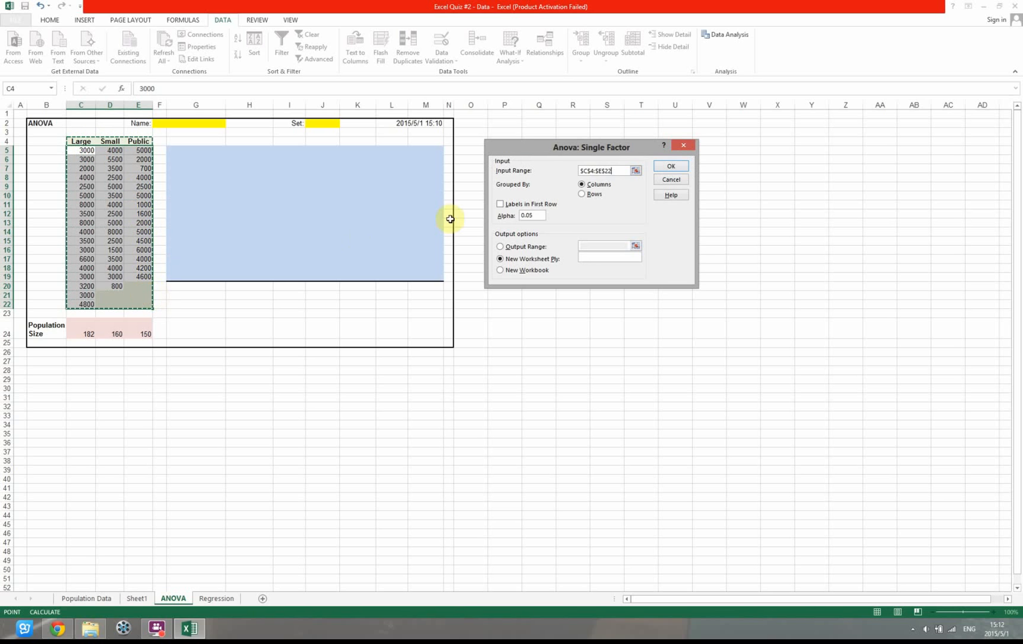
left_click(502, 203)
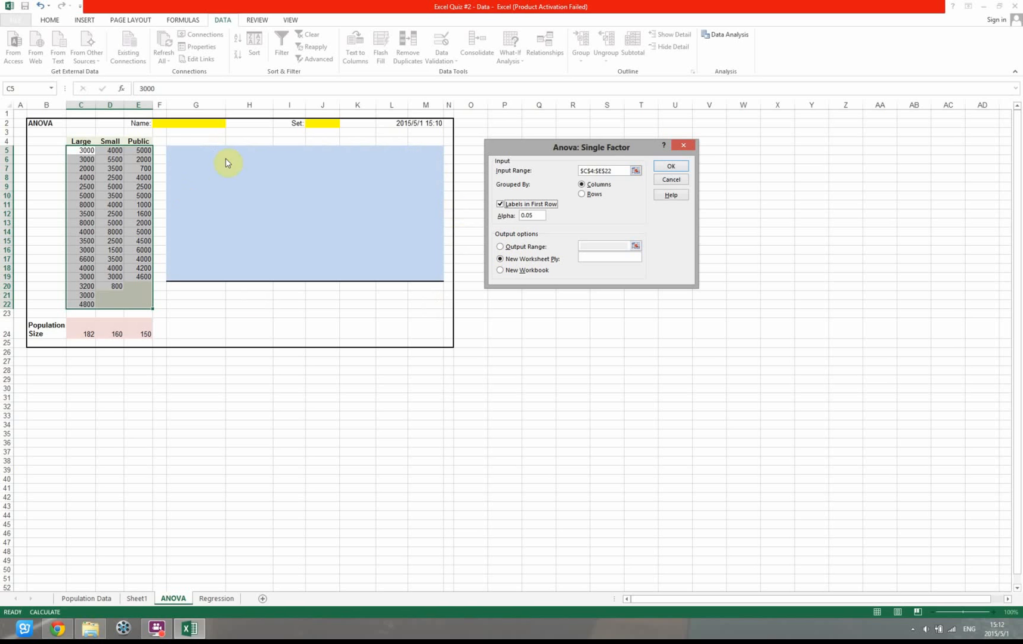
Set the analysis output range to G5:M19 on the ANOVA sheet and run the analysis
left_click(502, 246)
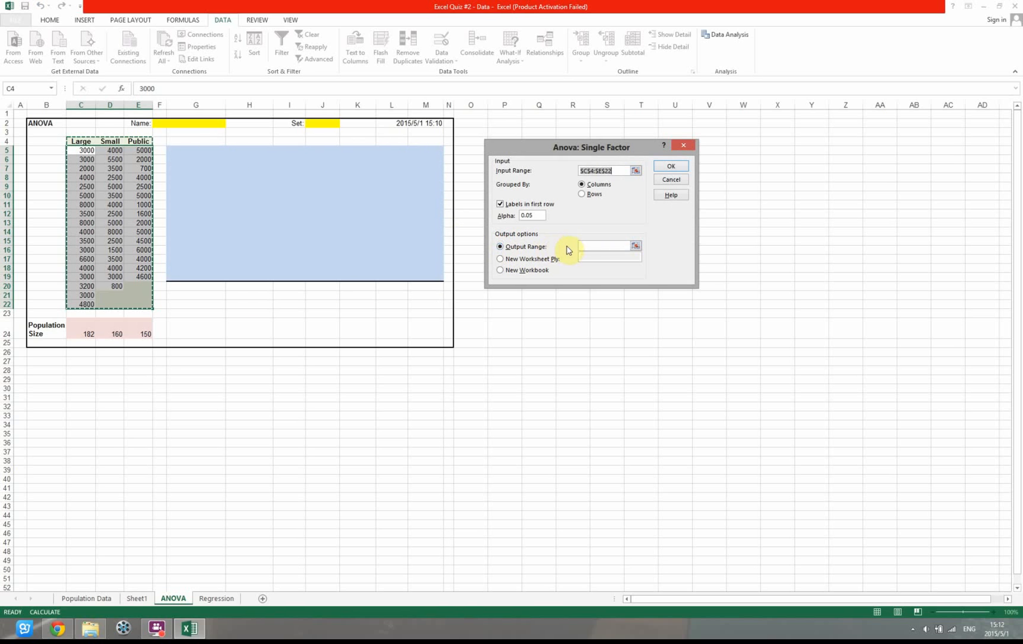
left_click_drag(196, 152, 432, 282)
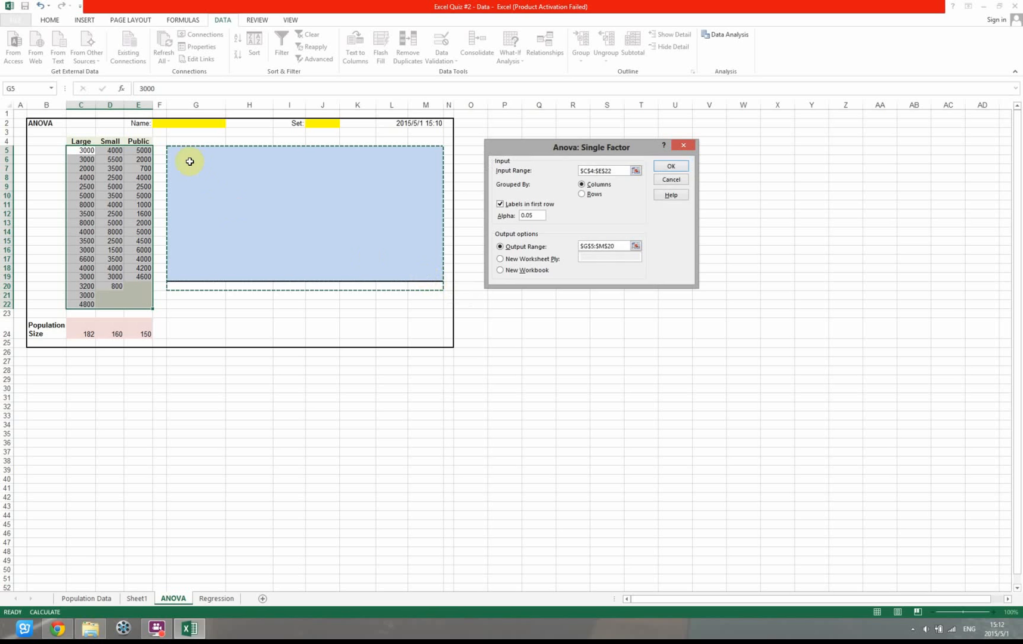
left_click_drag(174, 149, 415, 279)
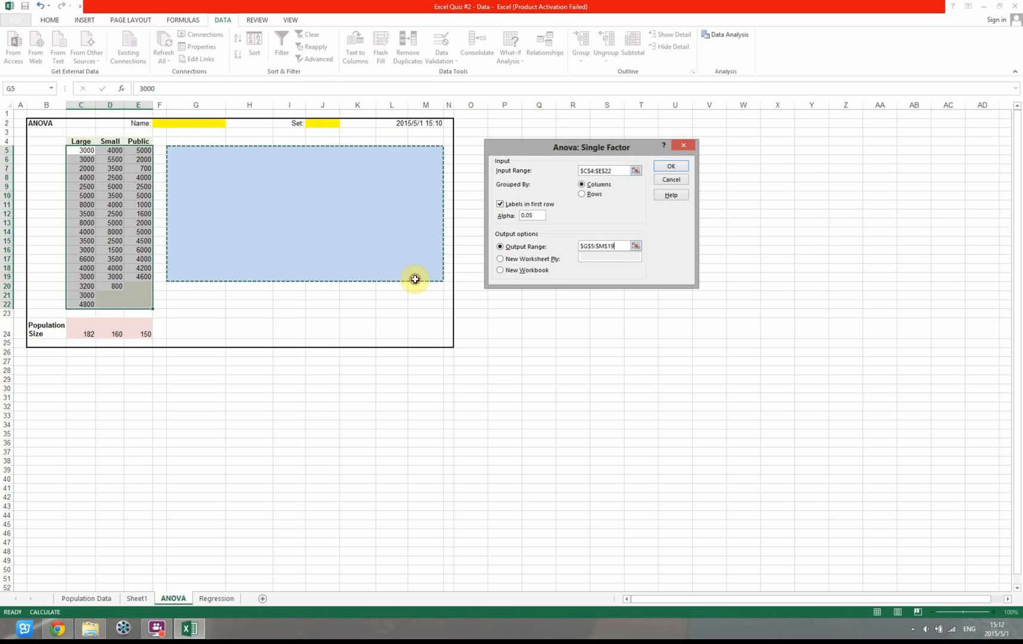
left_click(681, 173)
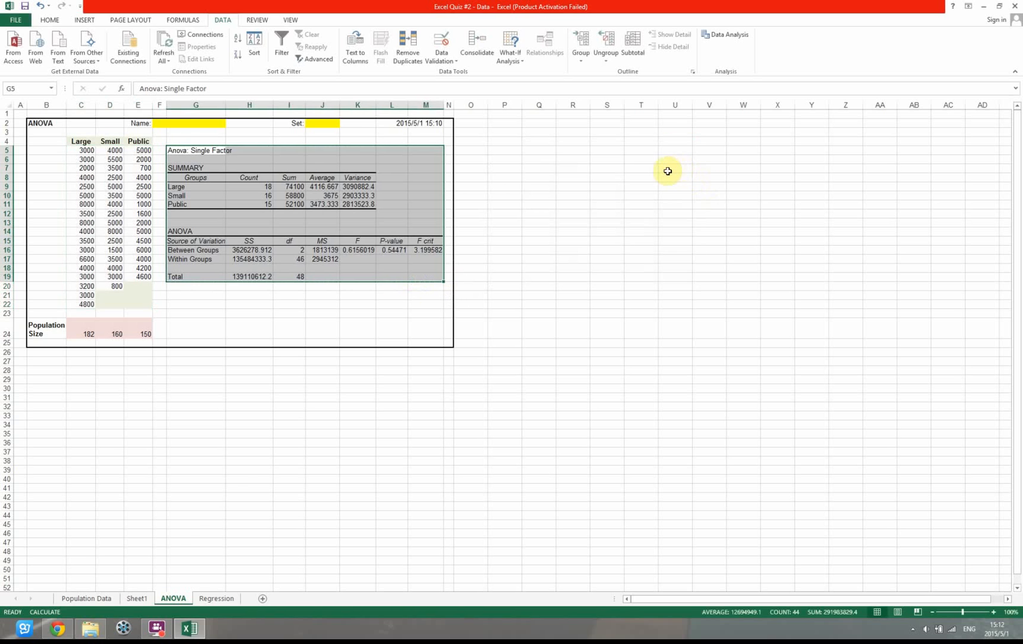
Examine the Name and Set fields on the ANOVA sheet and the Salary After and Ent. Cost columns on the Regression sheet
left_click(159, 124)
left_click(324, 122)
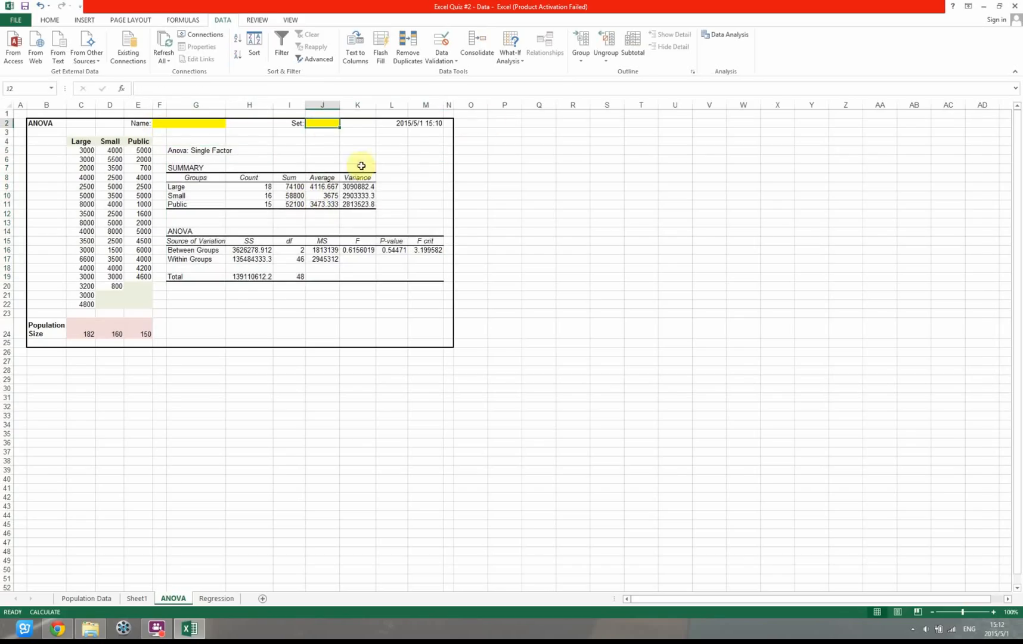
left_click(215, 597)
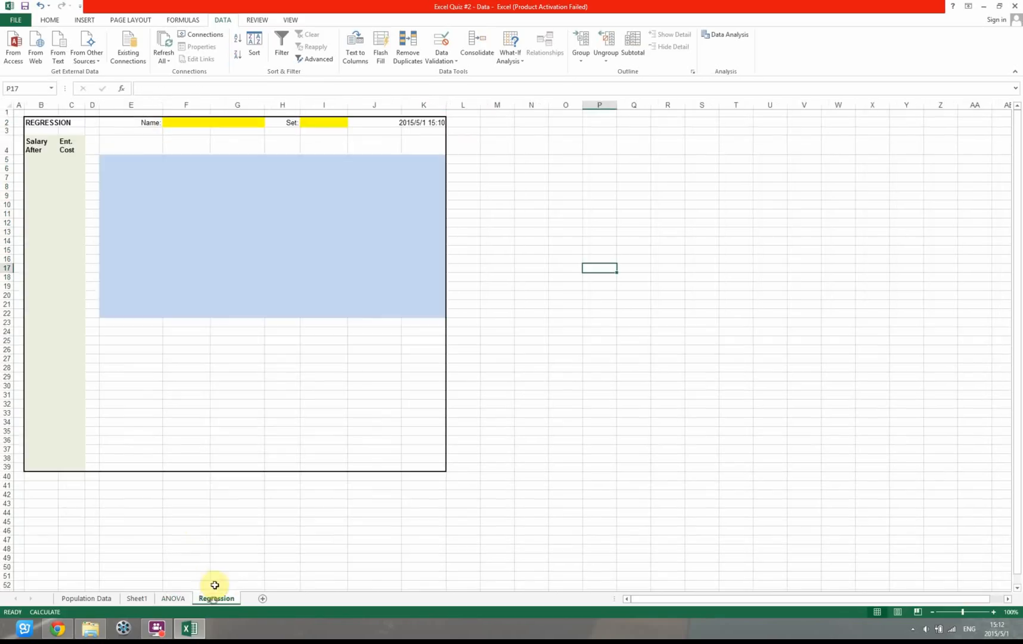
left_click(37, 159)
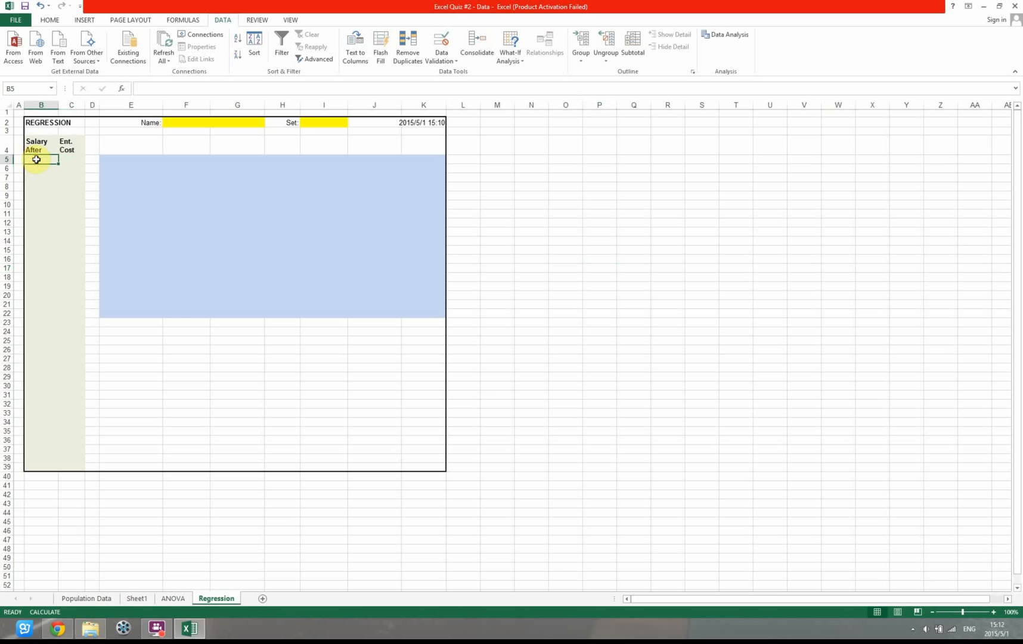
left_click(71, 159)
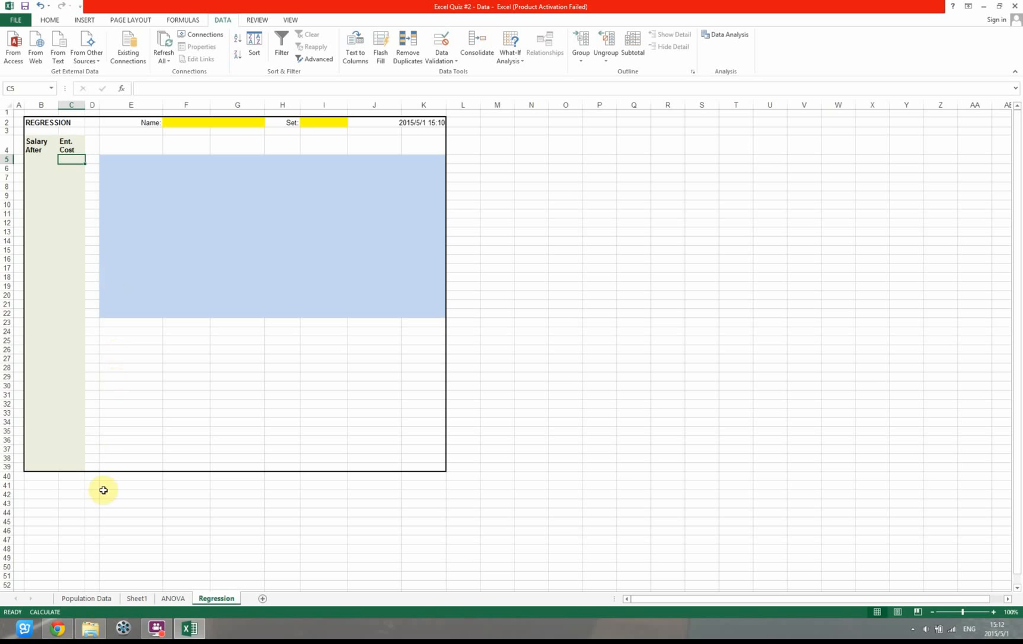
Remove the filter from the header row of the Population Data sheet so all records are shown
left_click(101, 598)
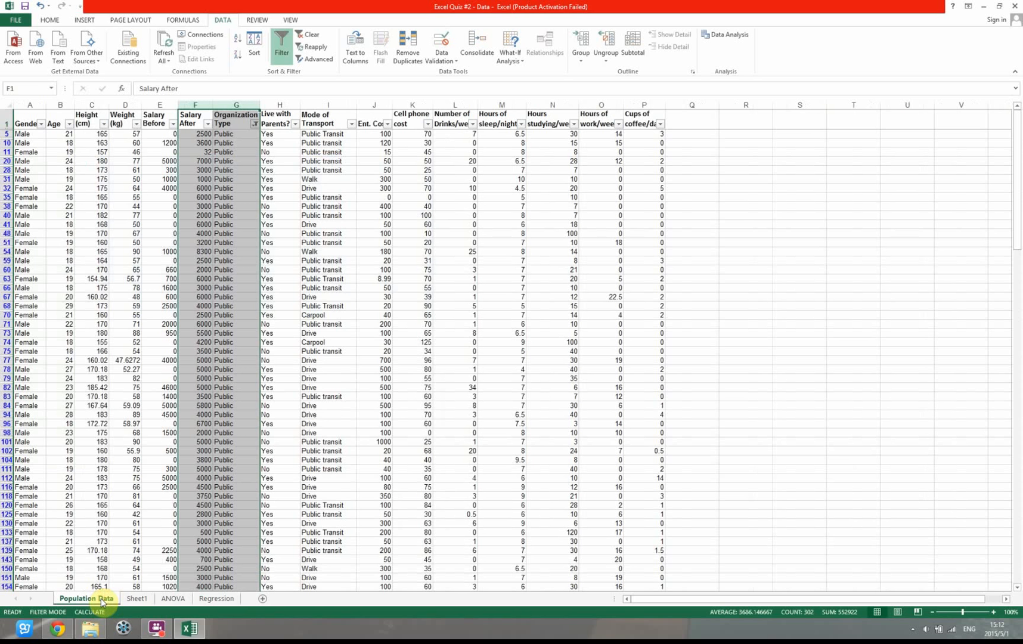
left_click(4, 122)
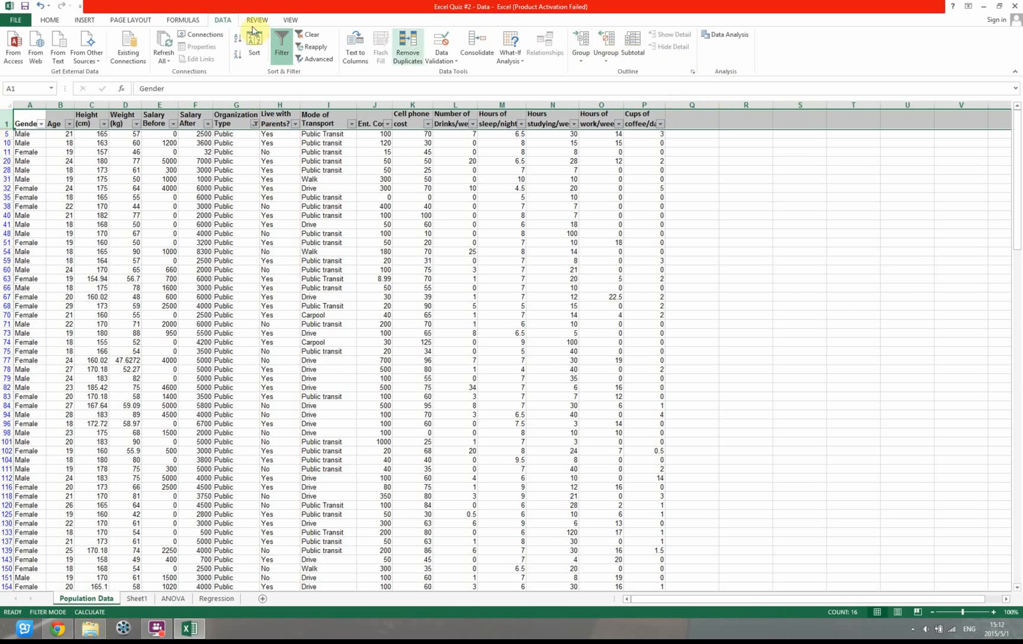
scroll(297, 12, "up", 4)
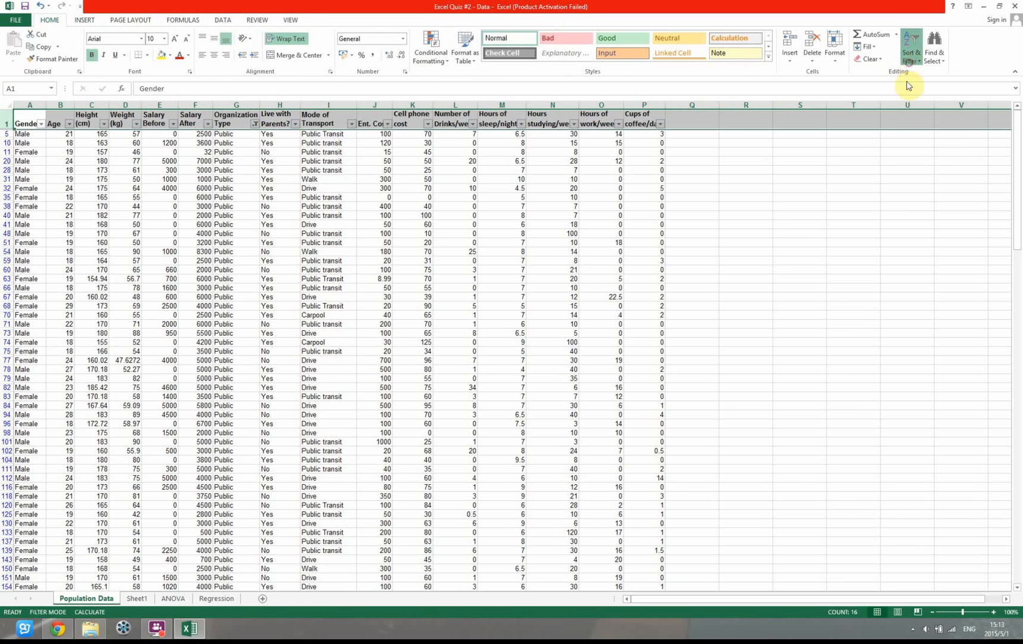
left_click(911, 53)
left_click(914, 112)
left_click(799, 250)
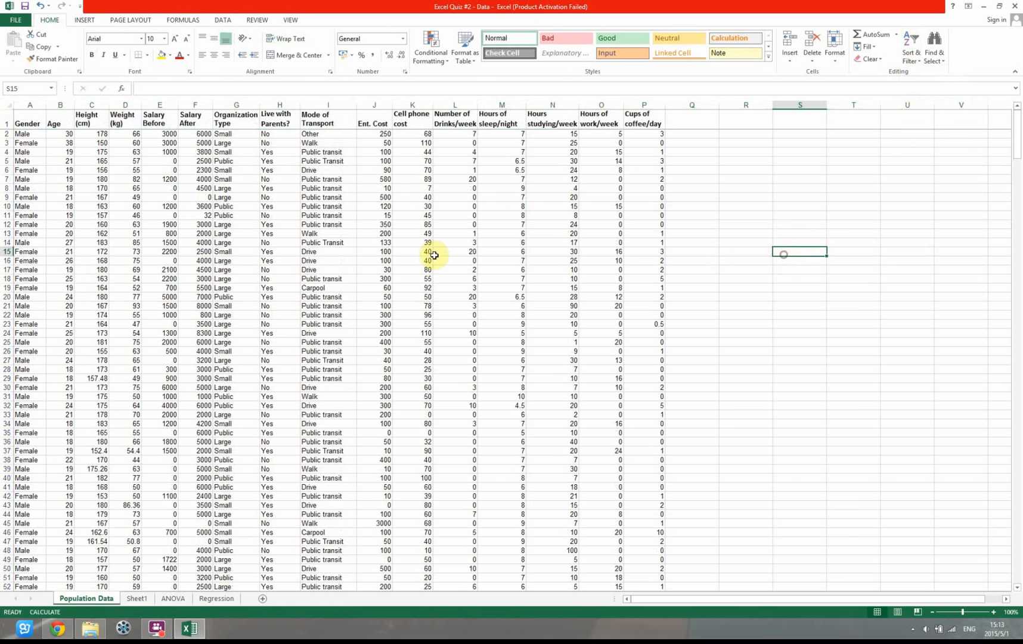
left_click(10, 120)
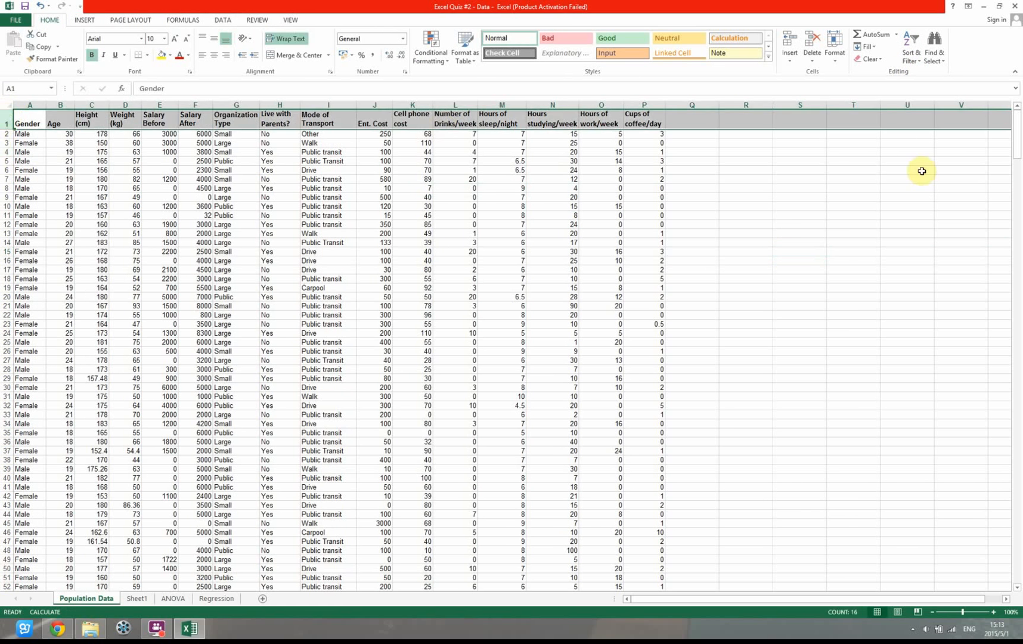
left_click(922, 171)
left_click(758, 151)
left_click(764, 124)
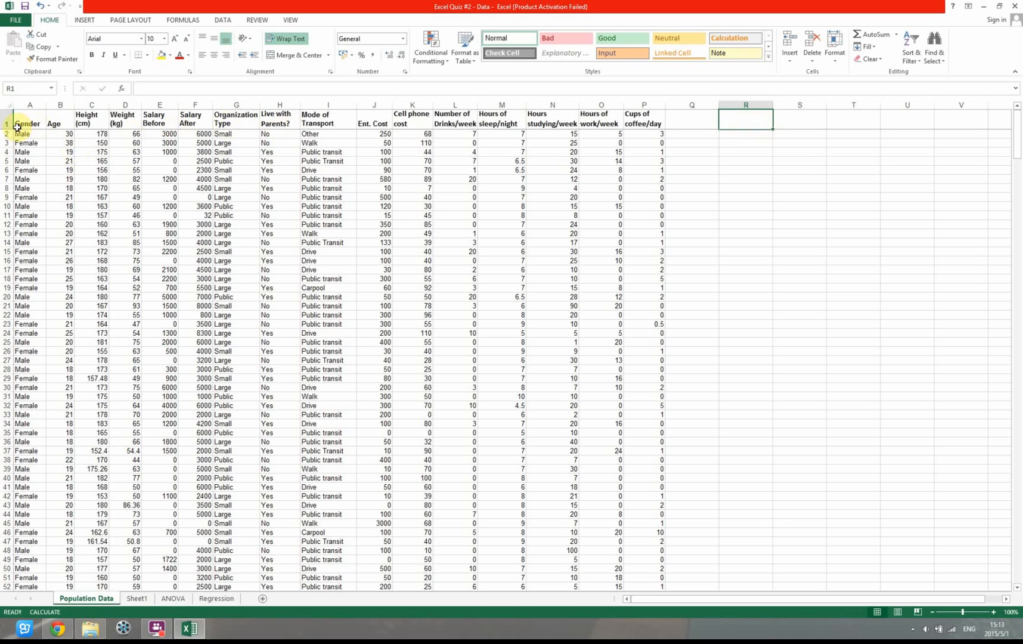
left_click_drag(4, 132, 7, 133)
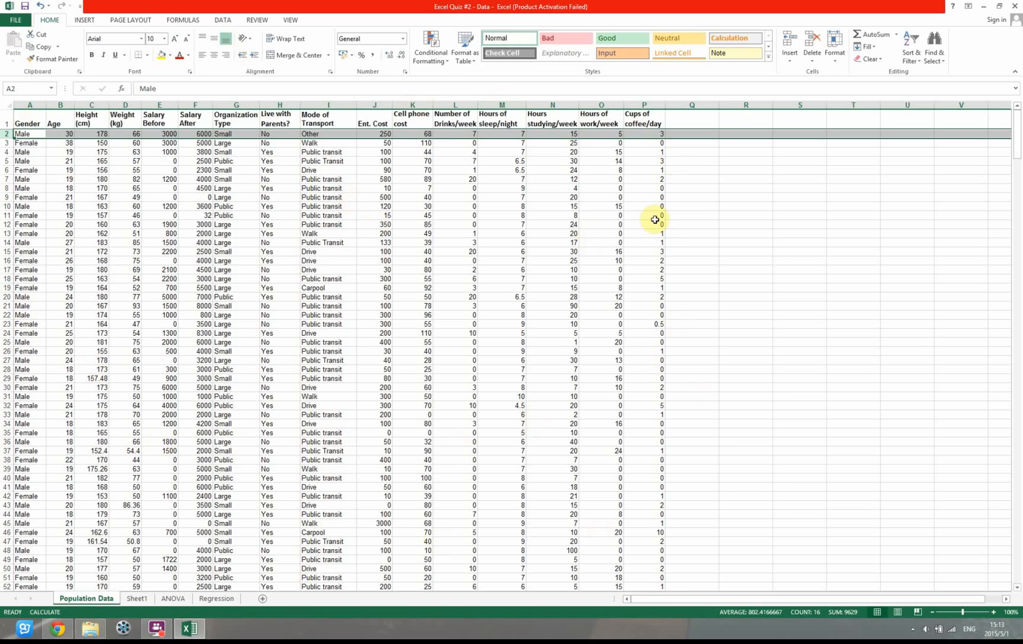
Add a "random" header in cell R1 of the Population Data sheet and enter =RAND() in R2
left_click(747, 121)
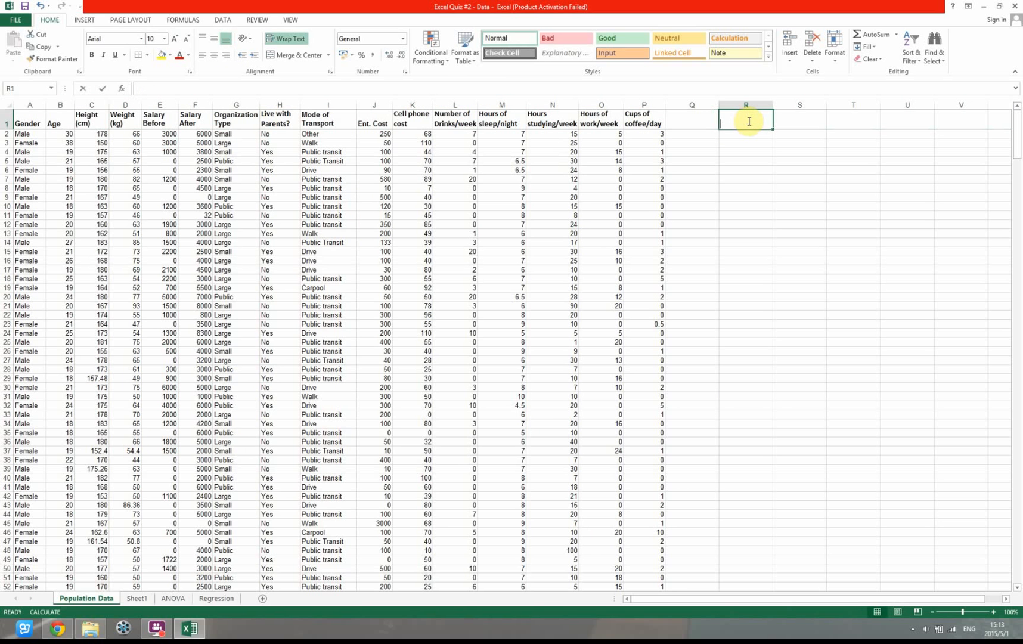
type("random")
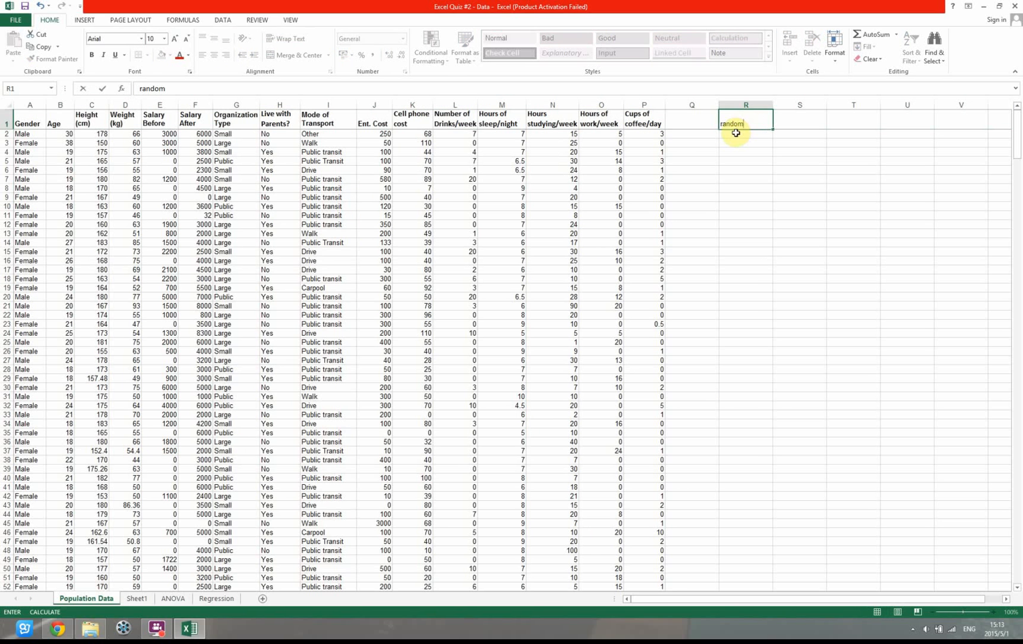
left_click(736, 133)
type("=")
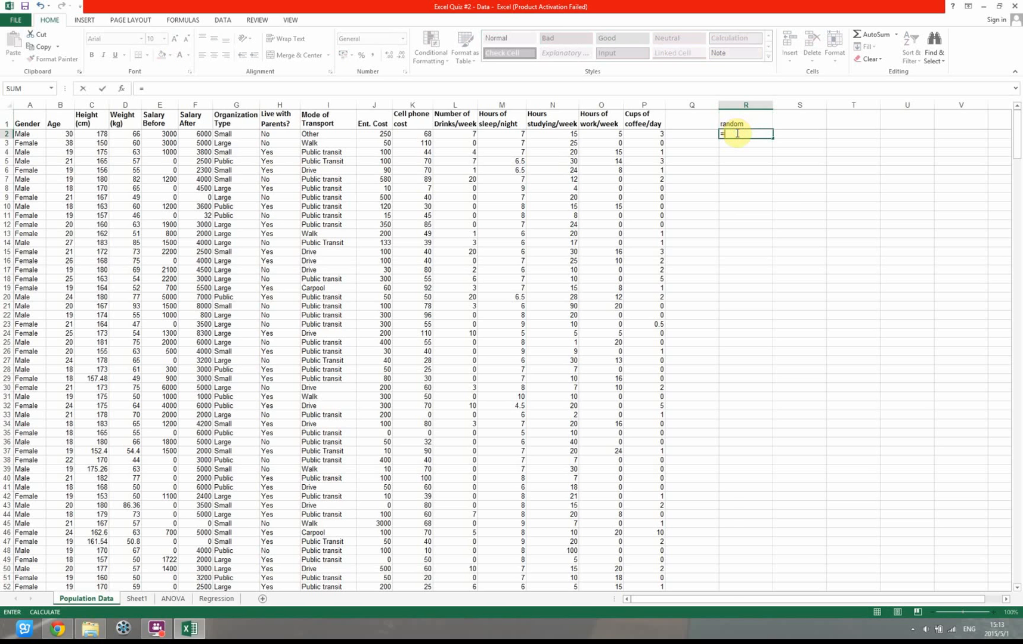
type("RAND(")
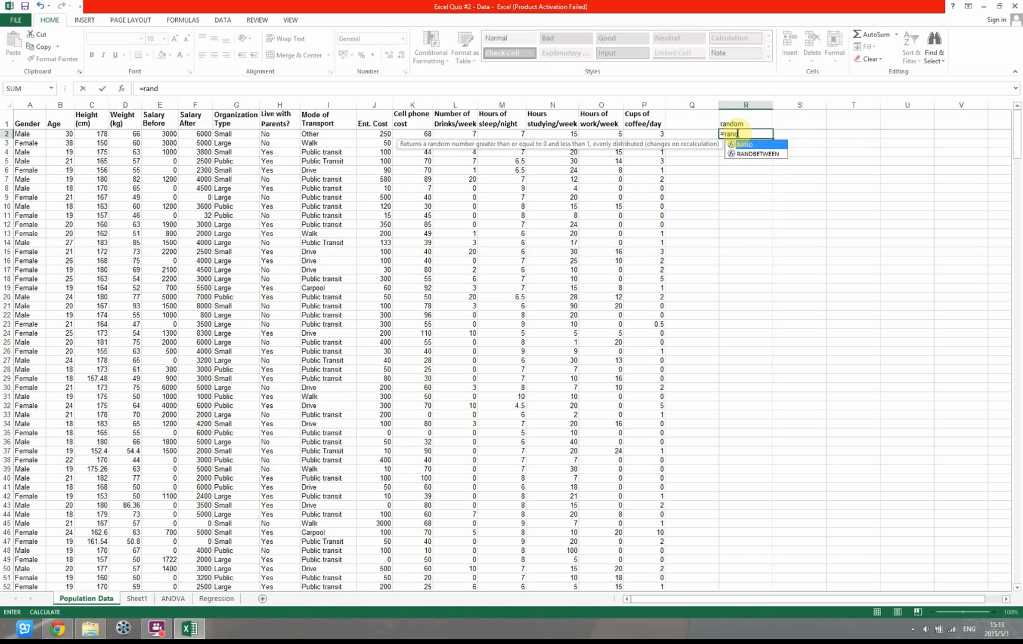
key("Return")
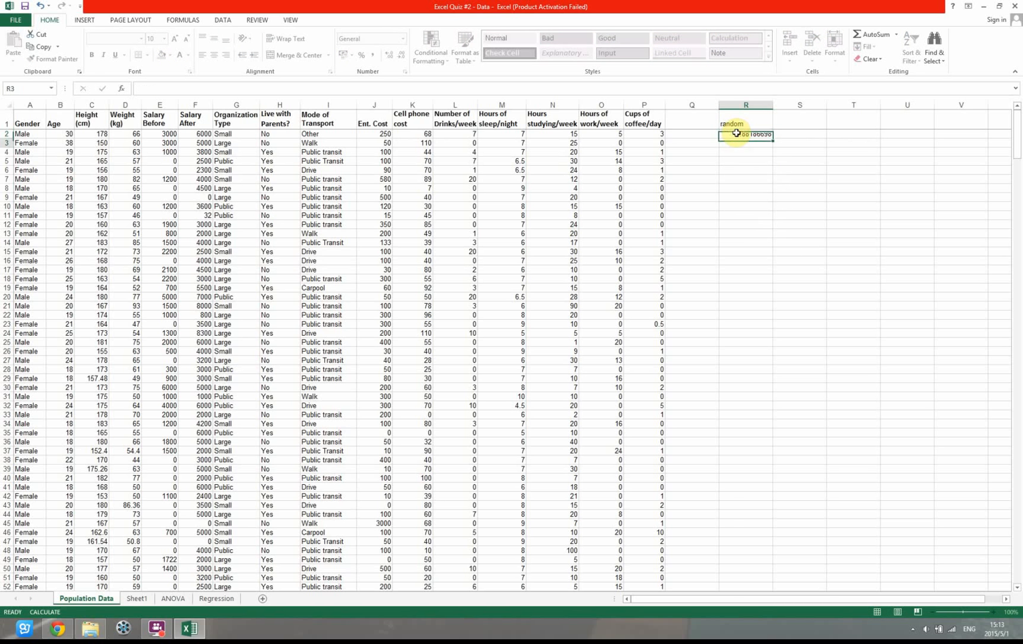
Fill the RAND formula down column R to row 493 and recalculate the workbook to generate distinct random numbers
left_click(736, 133)
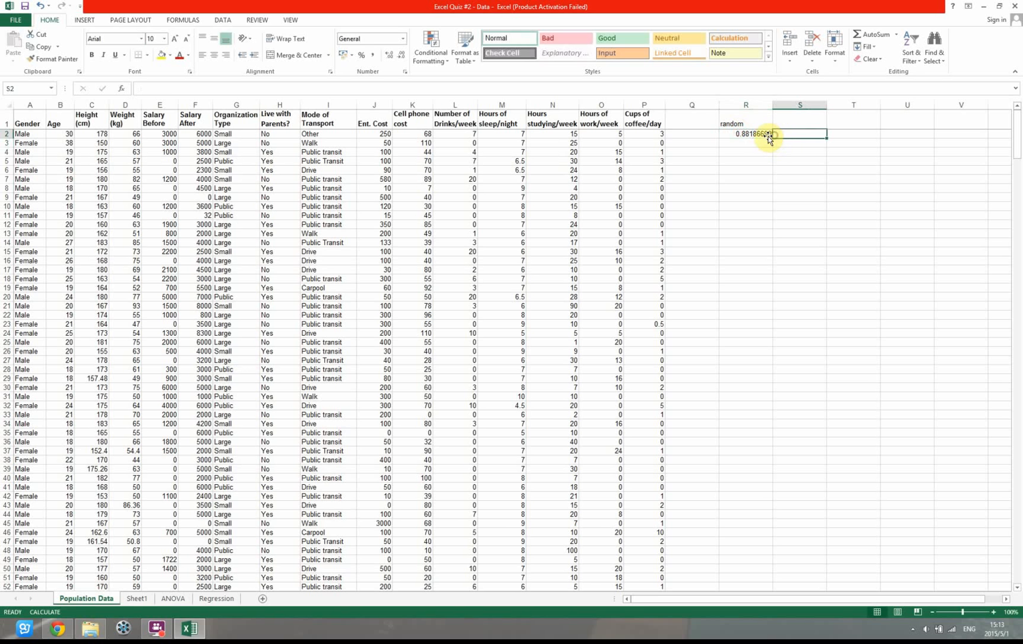
left_click_drag(773, 138, 765, 563)
left_click_drag(1016, 564, 1018, 71)
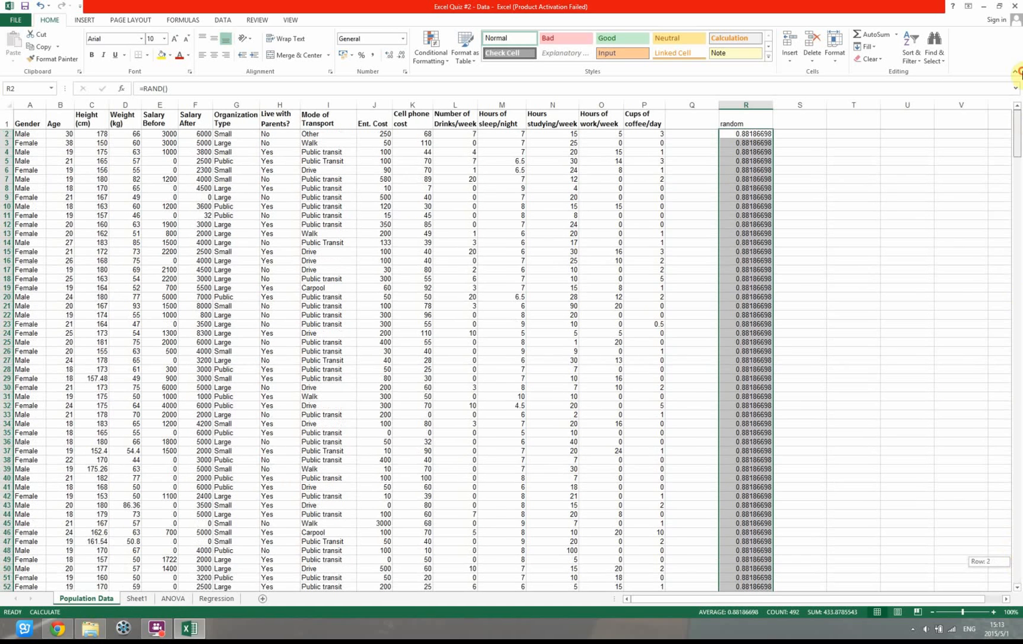
left_click(173, 20)
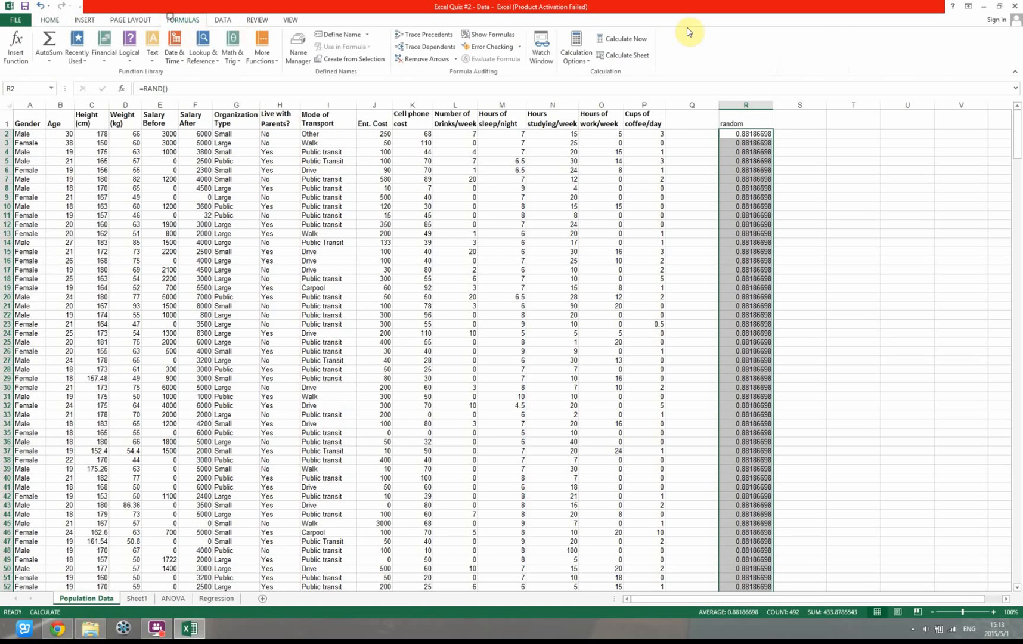
left_click(620, 38)
left_click(739, 188)
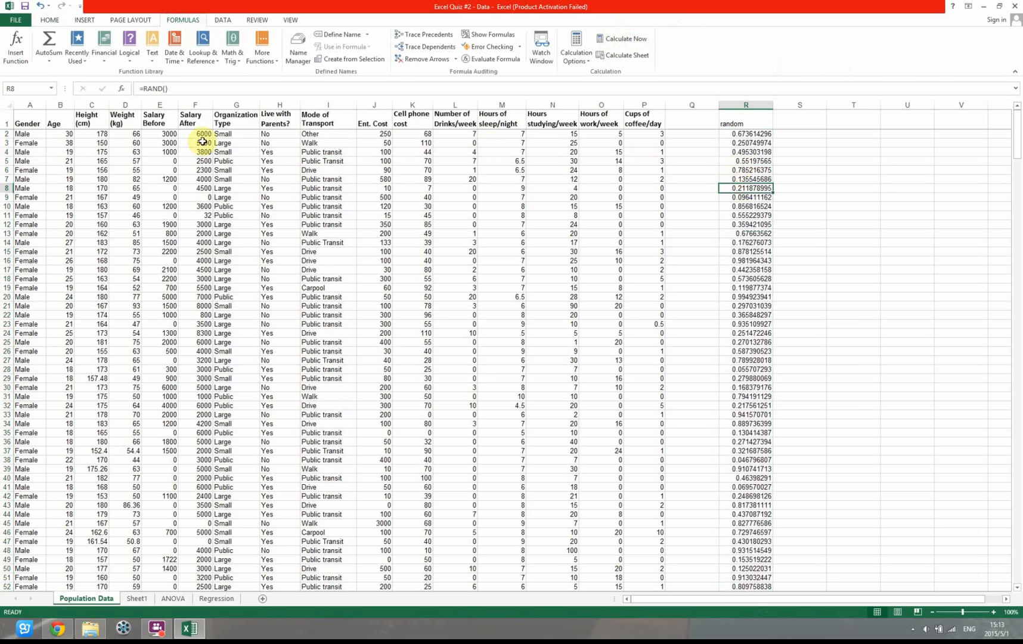
Try to sort entire columns A through R by the values in column R, smallest to largest, and undo the sort
left_click_drag(27, 106, 740, 117)
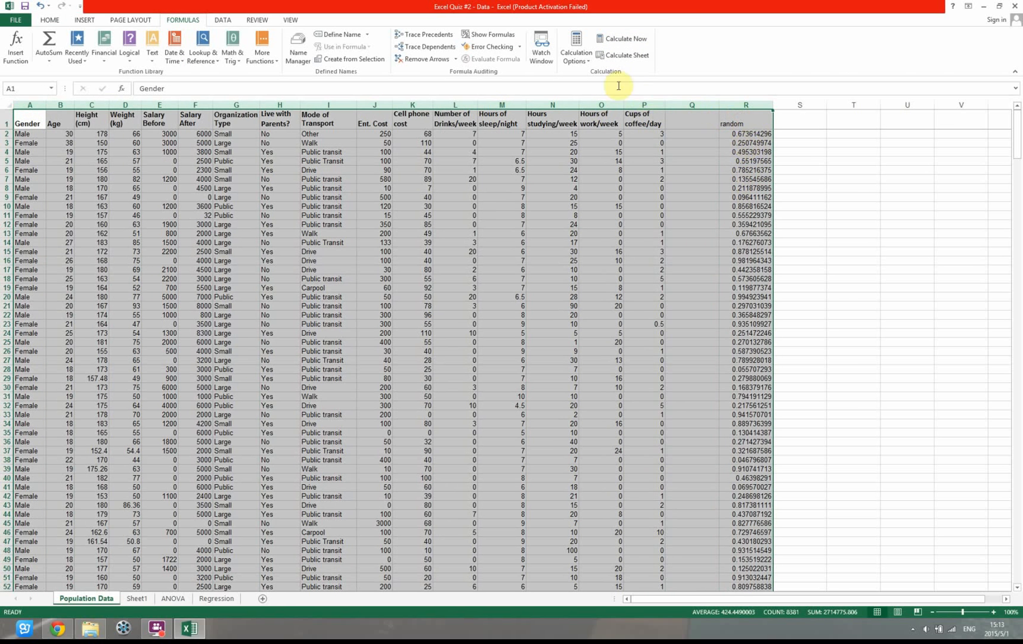
left_click(50, 22)
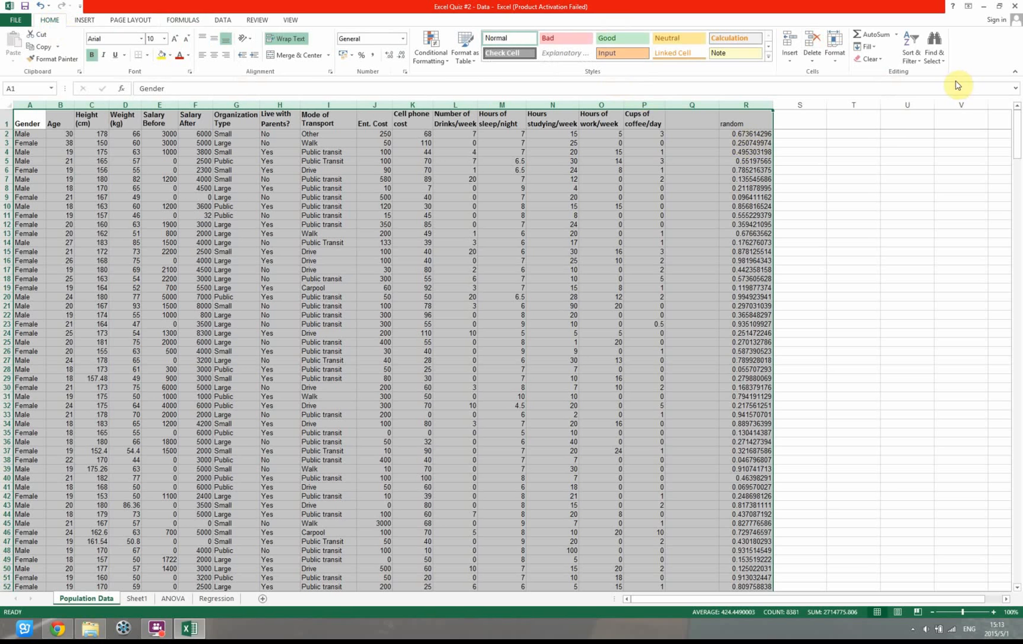
left_click(919, 66)
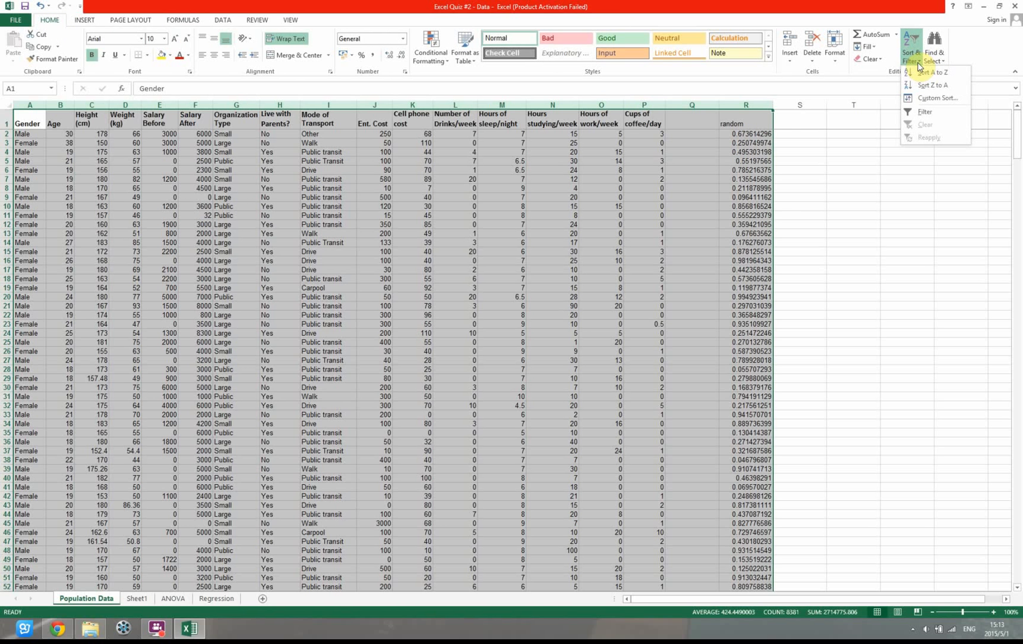
left_click(934, 99)
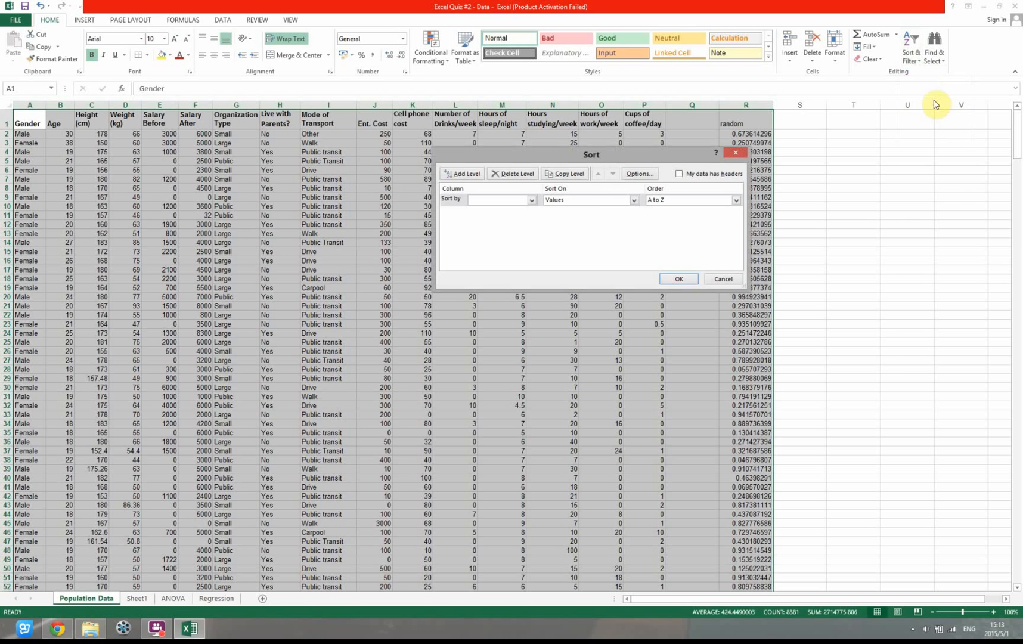
left_click(531, 200)
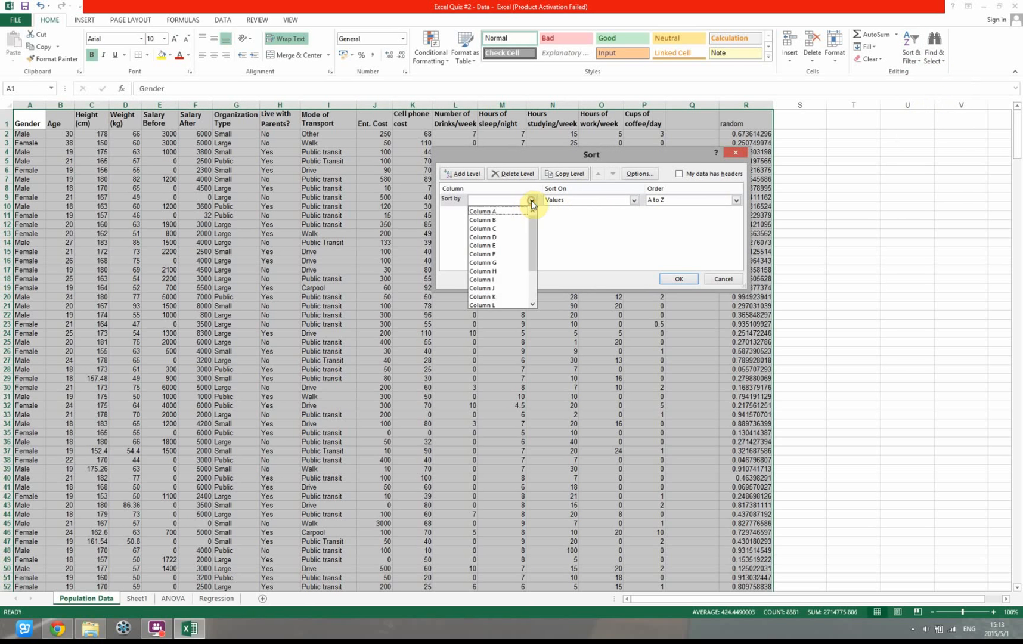
left_click_drag(534, 262, 533, 312)
left_click(510, 304)
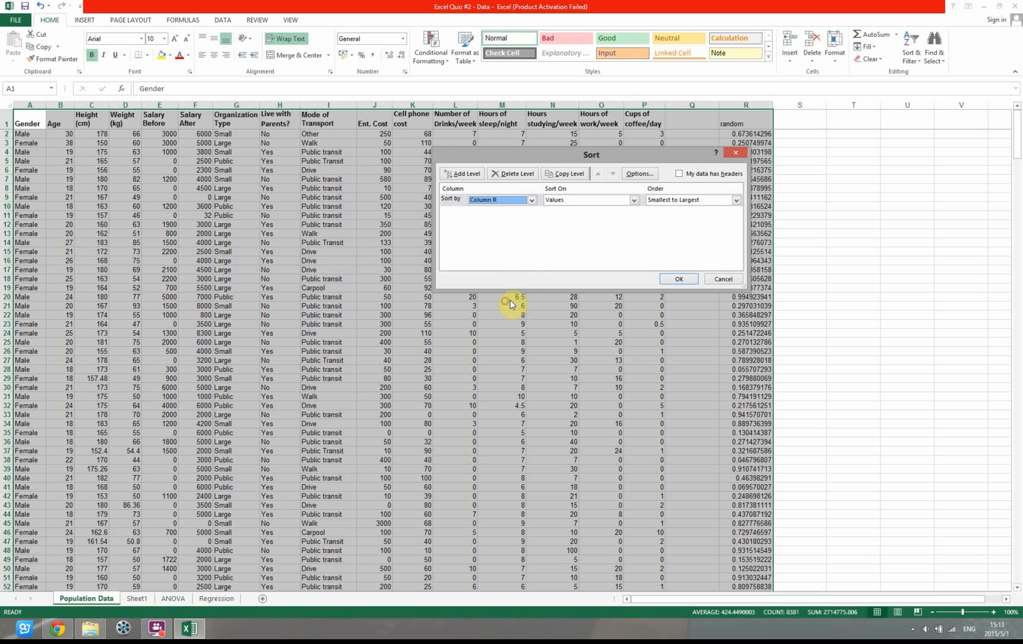
left_click(635, 200)
left_click(633, 208)
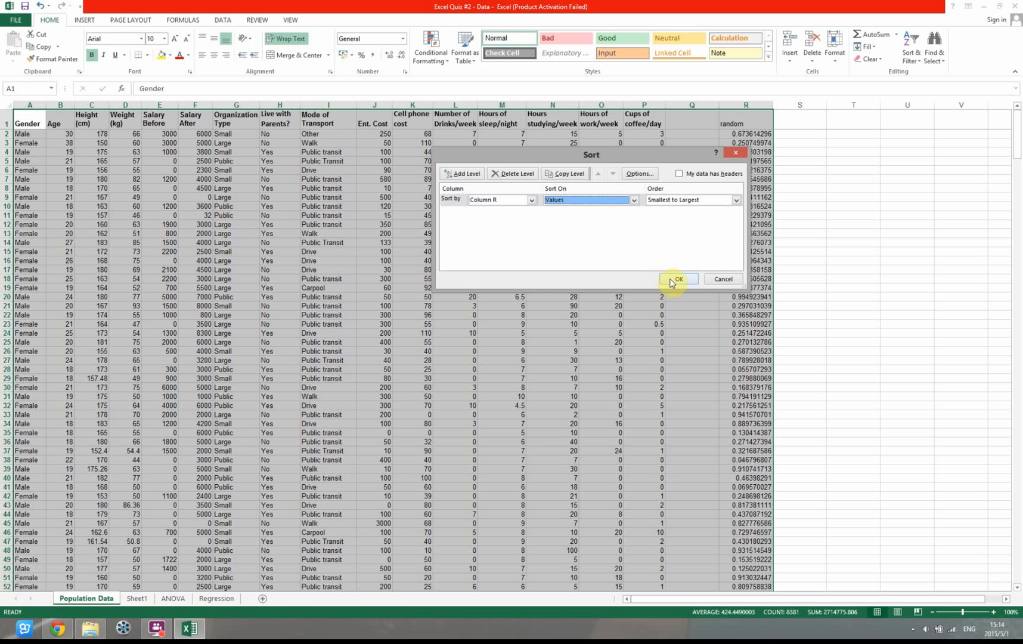
left_click(673, 280)
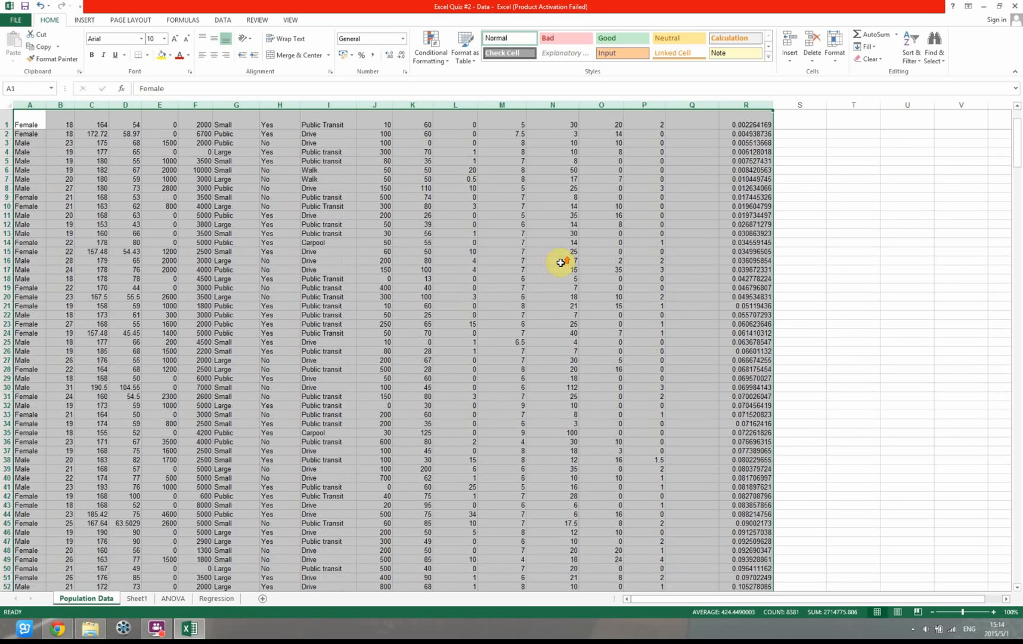
left_click(364, 251)
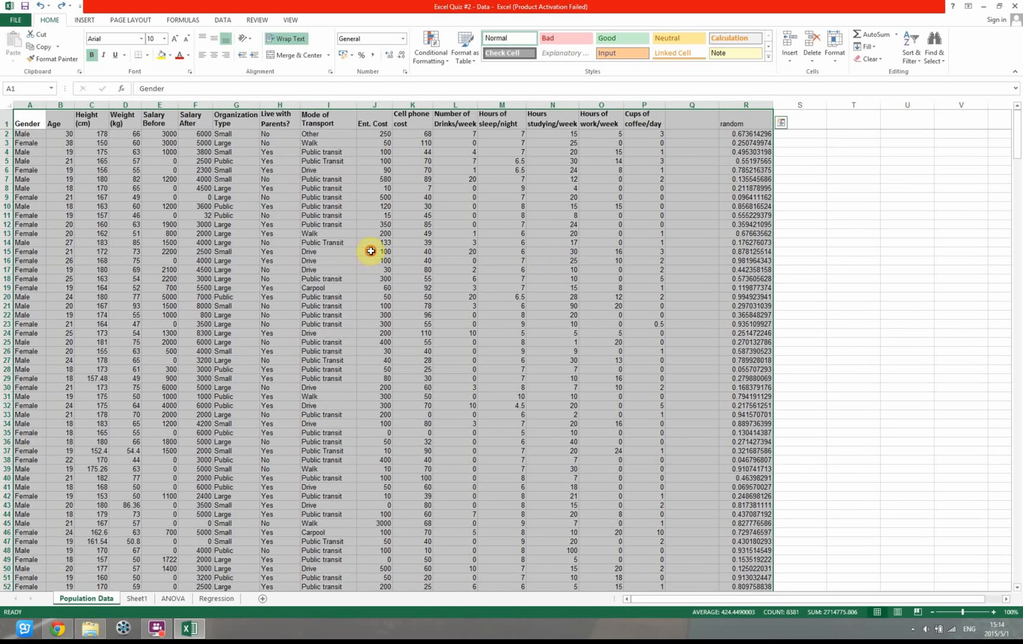
key("ctrl+z")
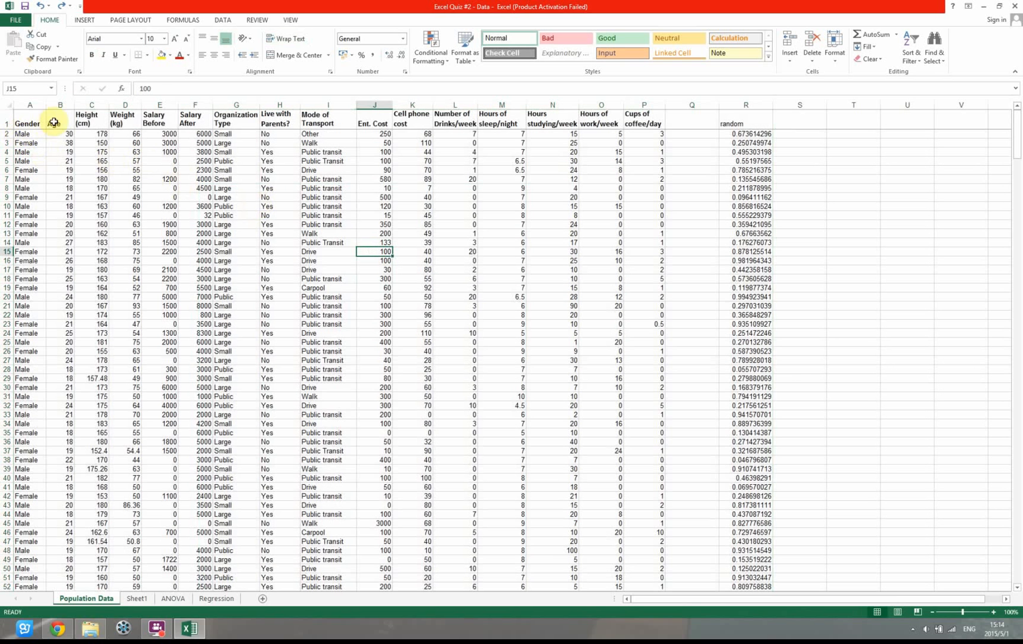
Repeat the smallest-to-largest sort by column R on whole columns A through R, and undo it again
left_click_drag(33, 104, 736, 107)
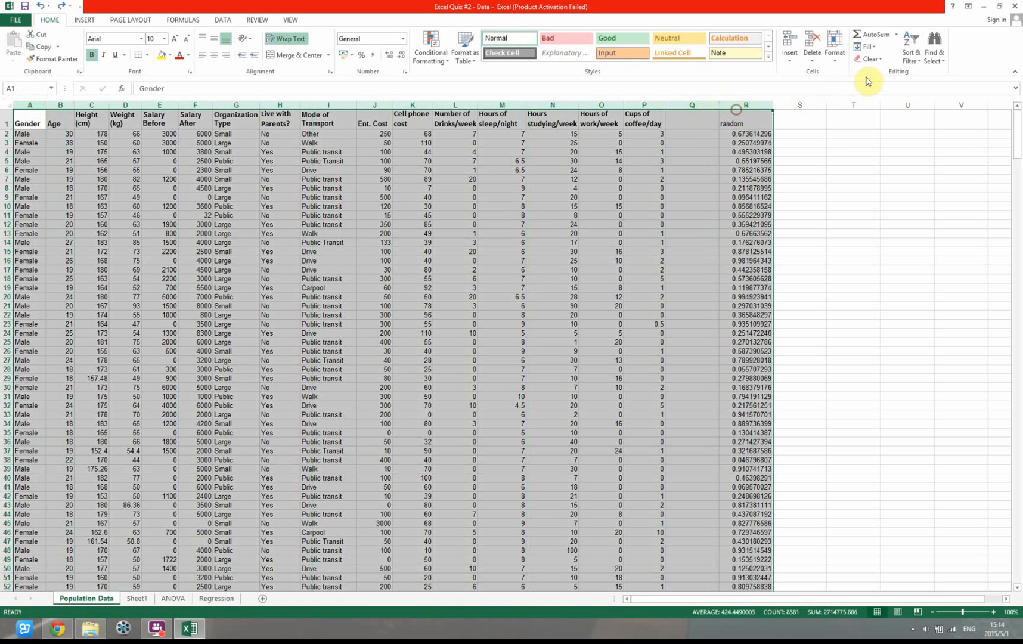
left_click(909, 48)
left_click(926, 101)
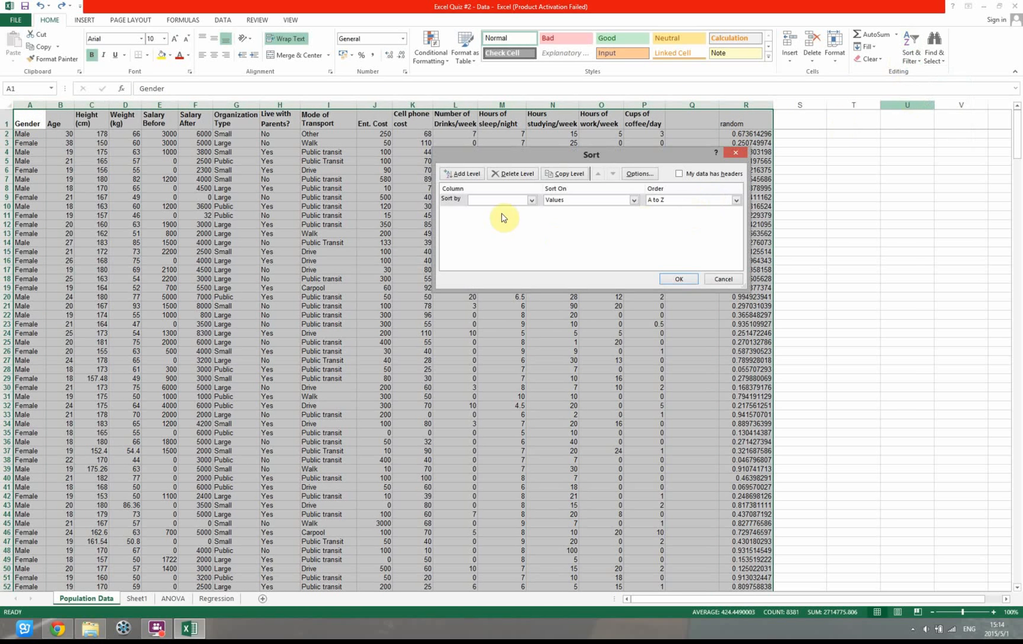
left_click(533, 200)
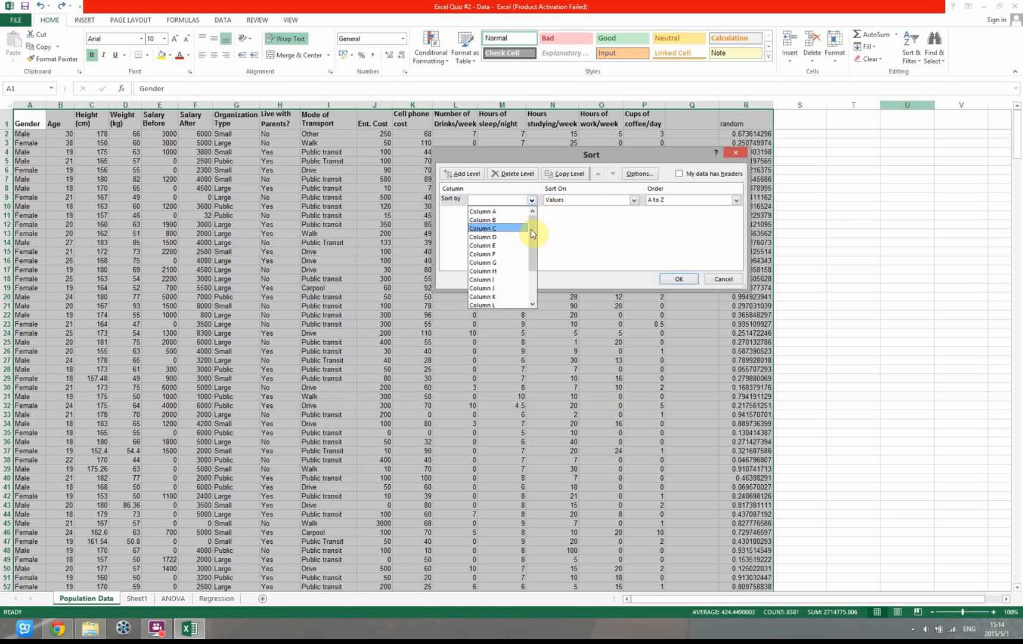
left_click_drag(534, 234, 539, 277)
left_click(504, 304)
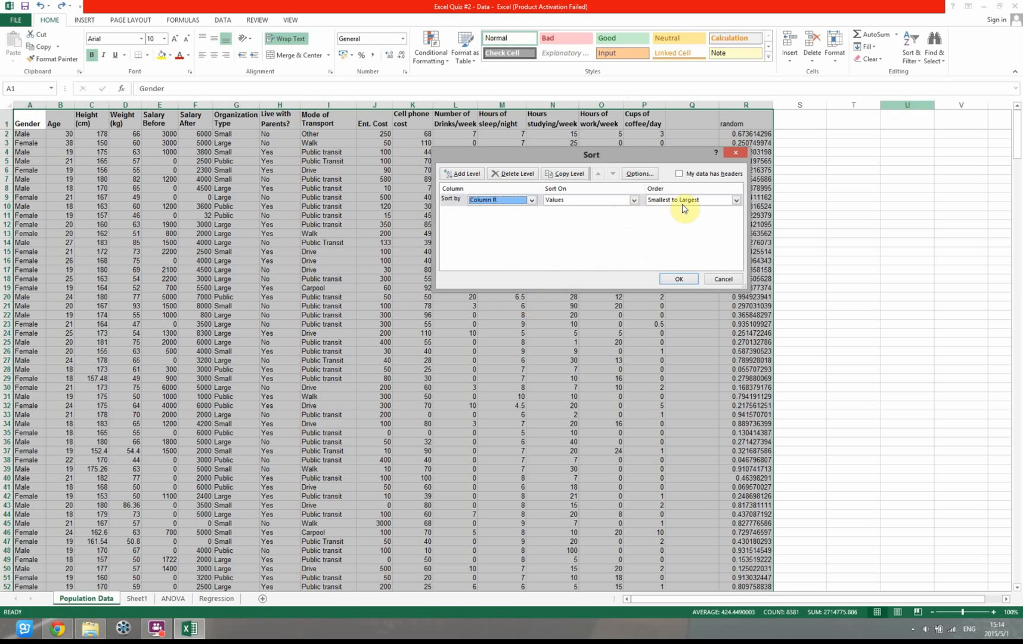
left_click(680, 278)
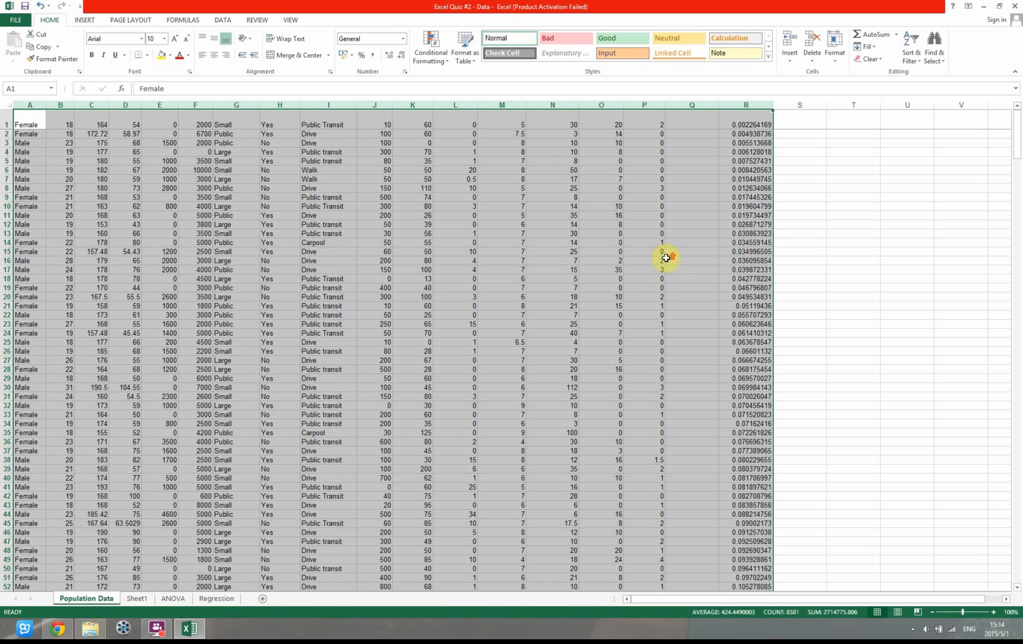
left_click(98, 163)
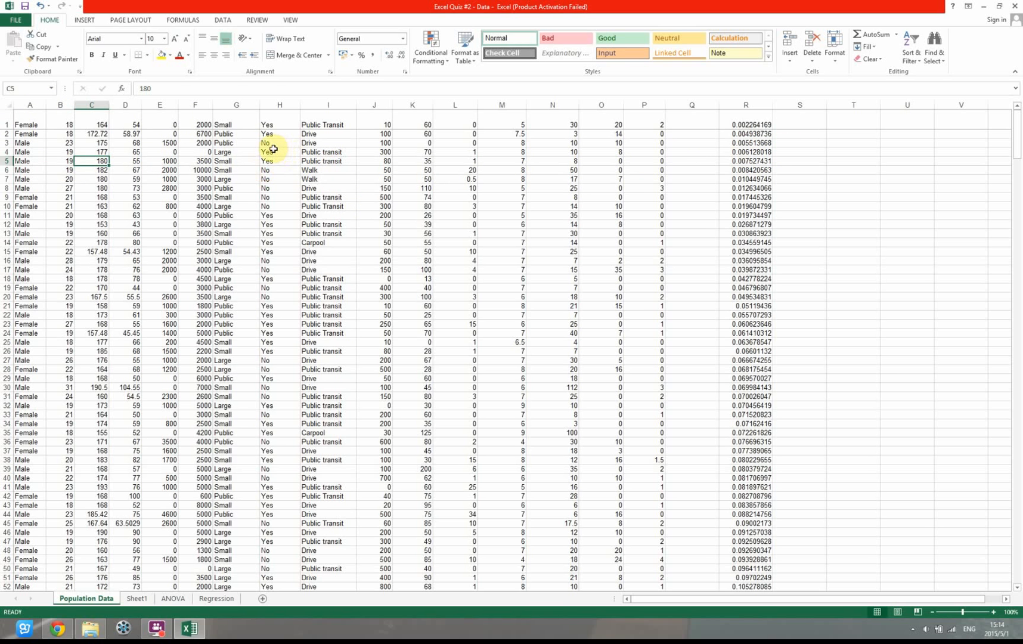
key("ctrl+z")
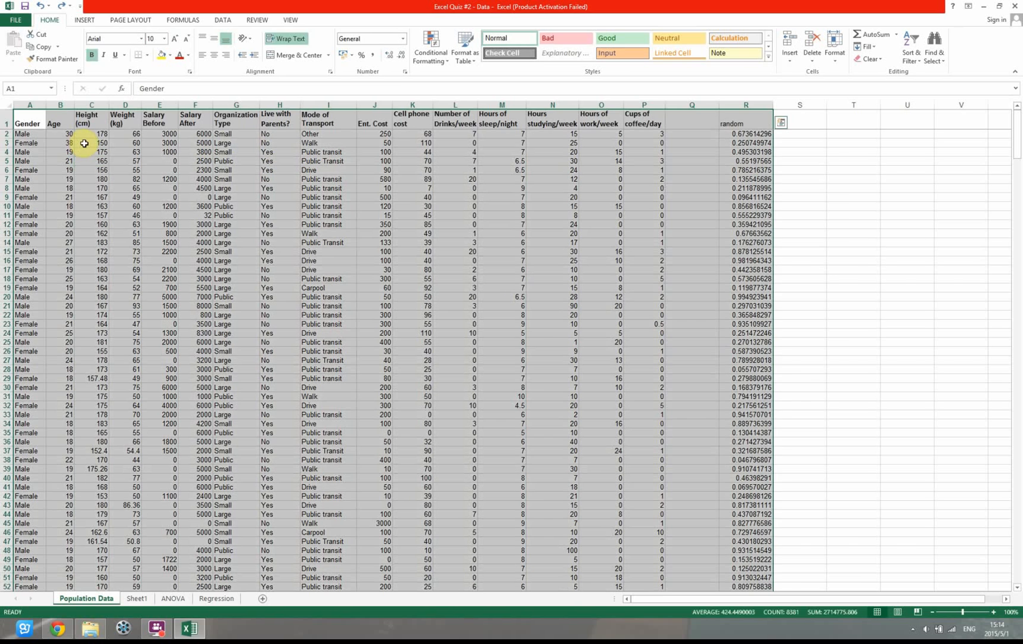
left_click(36, 135)
left_click_drag(46, 138, 727, 153)
mouse_move(24, 130)
left_mouse_down()
mouse_move(20, 142)
mouse_move(23, 126)
left_mouse_up()
left_click(22, 124)
left_click(6, 124)
left_click(89, 176)
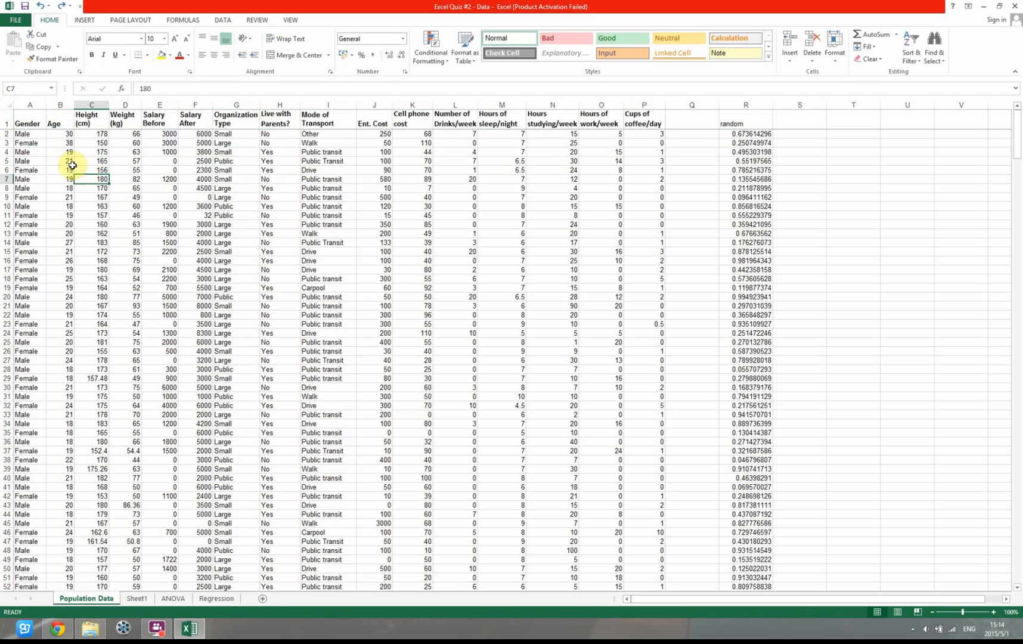
Sort only the data rows A2:R493, leaving out the header row, by column R values from smallest to largest
left_click_drag(29, 135, 765, 566)
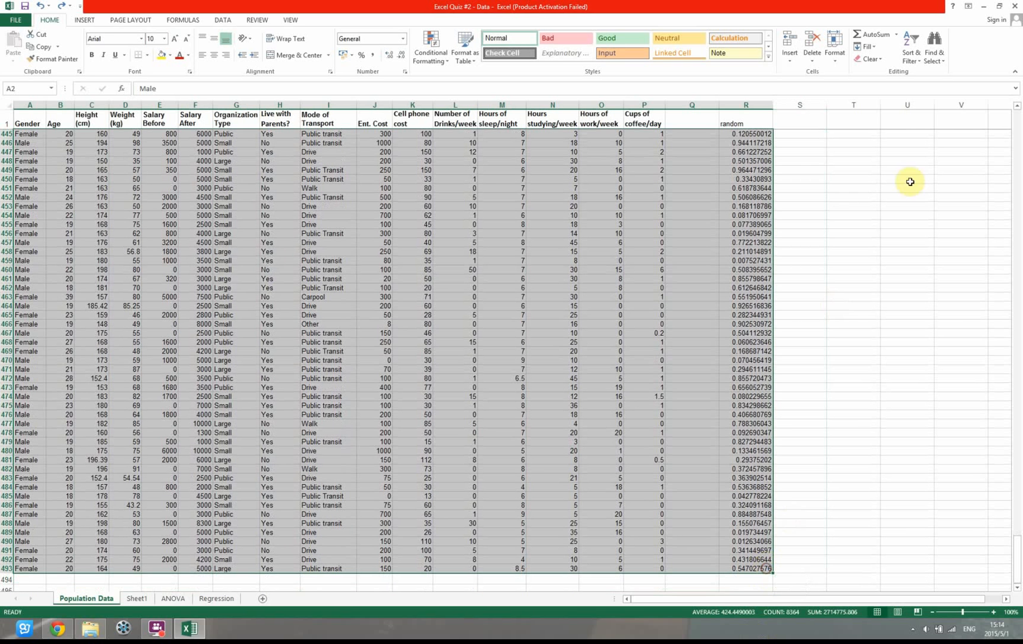
left_click(910, 52)
left_click(927, 98)
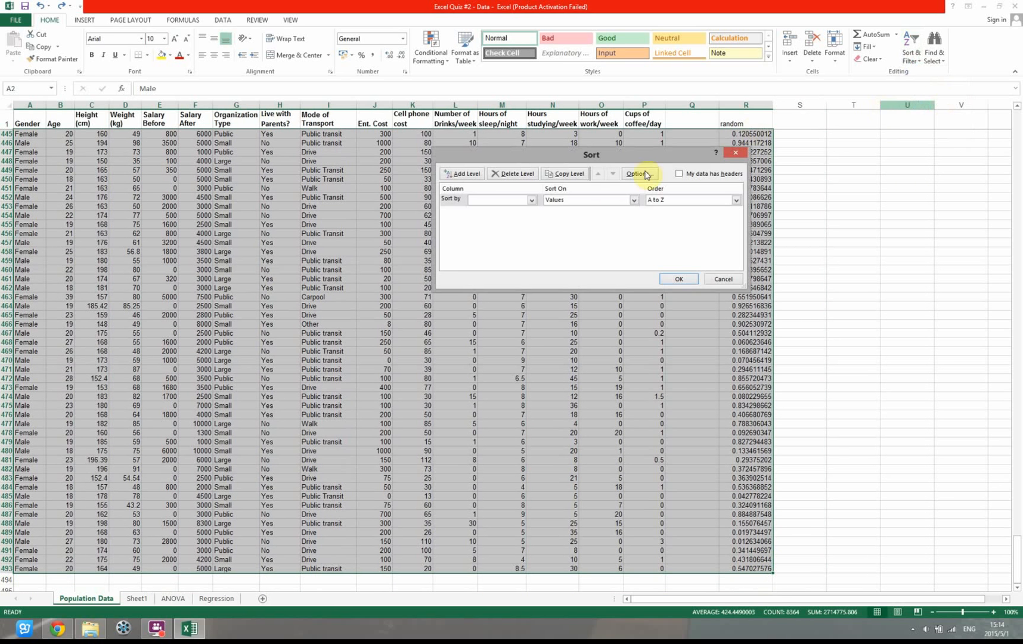
left_click(531, 200)
left_click_drag(532, 239, 520, 323)
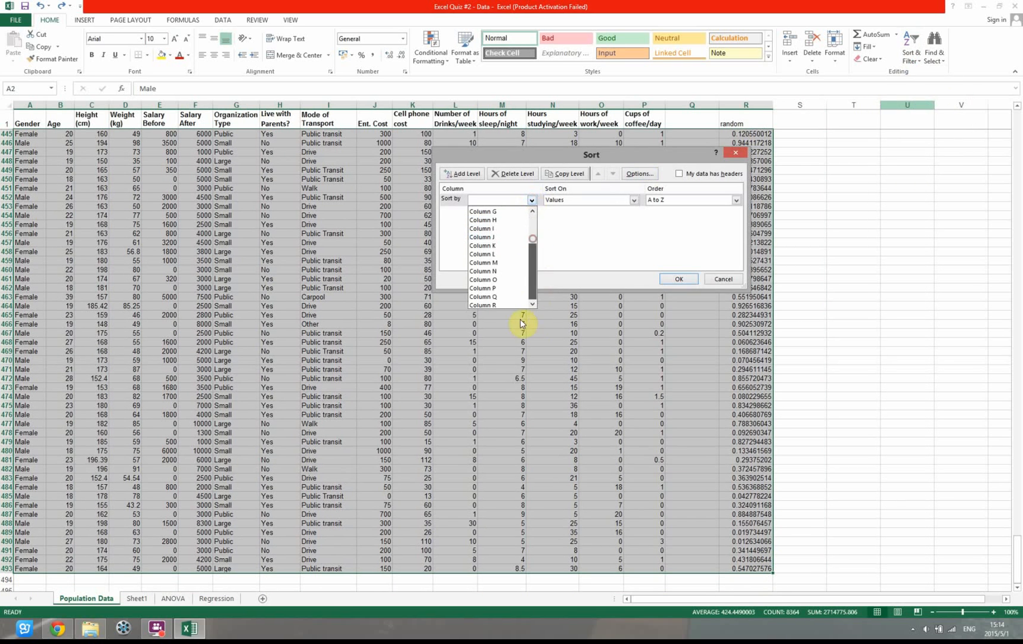
left_click(499, 306)
left_click(679, 280)
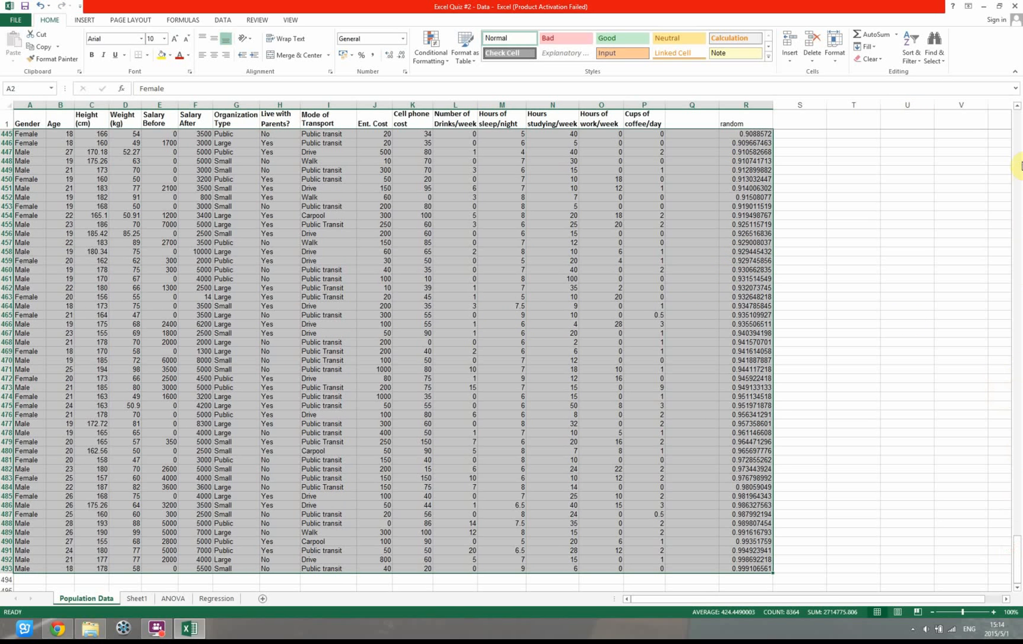
left_click_drag(1019, 536, 1005, 108)
left_click(767, 199)
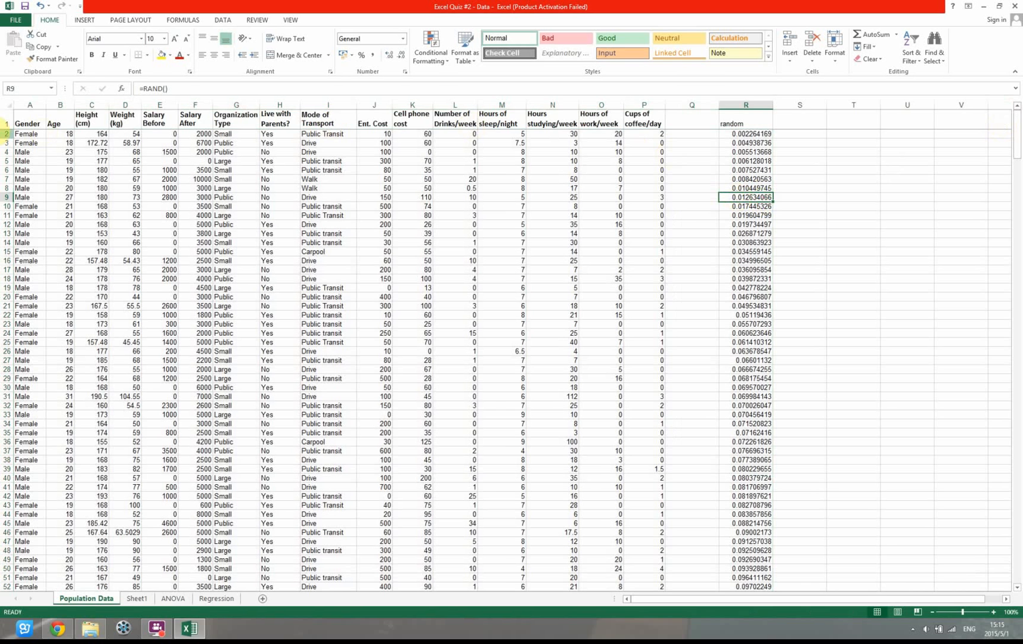
Examine the header row, the random column, and the Ent. Cost and Salary After columns of the sorted population data
left_click(8, 121)
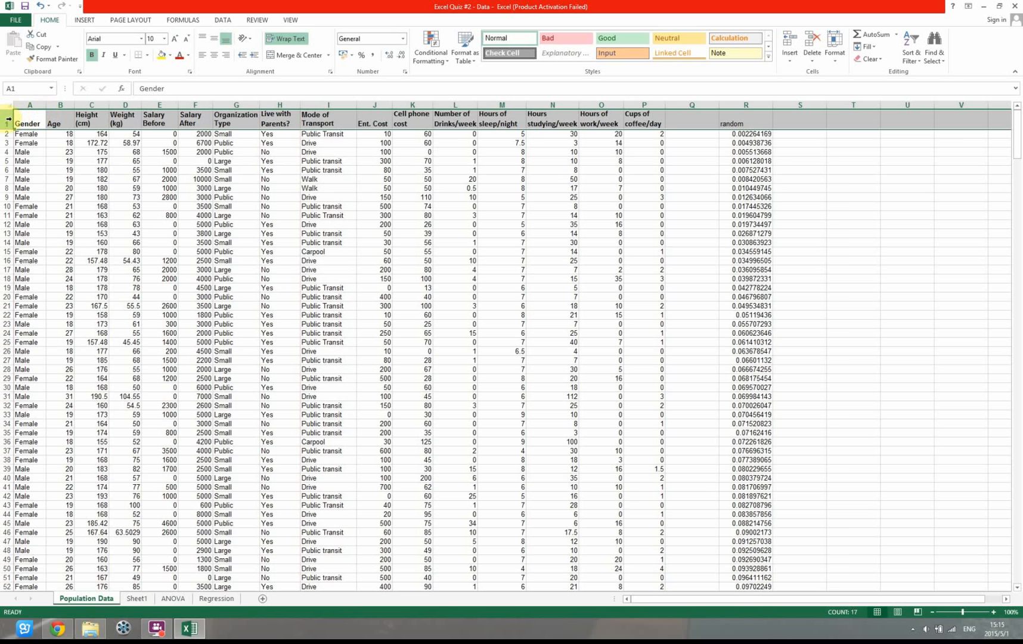
left_click(27, 143)
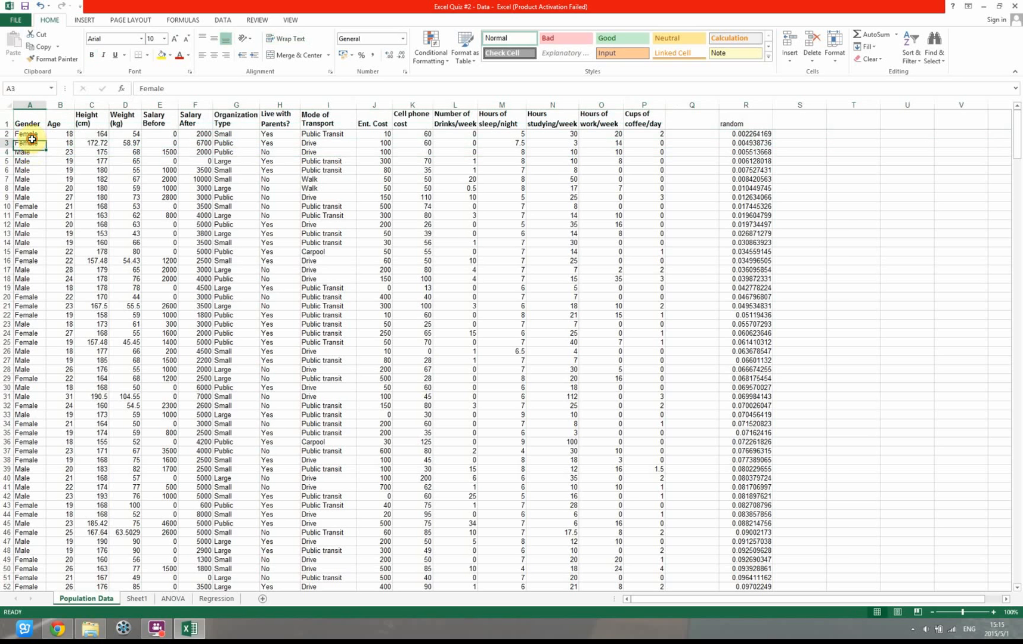
left_click(743, 141)
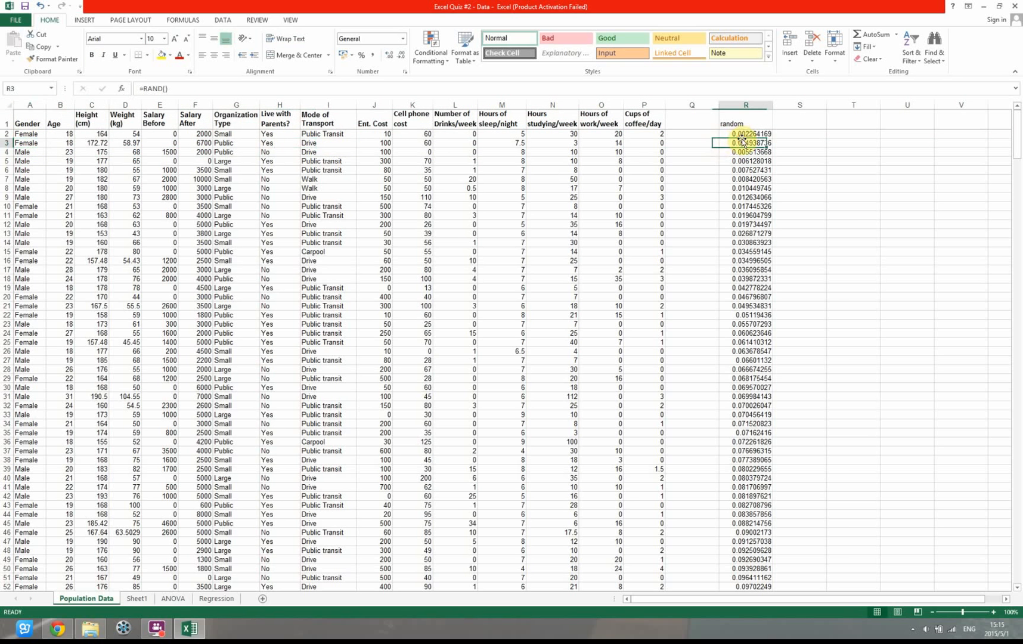
left_click(374, 104)
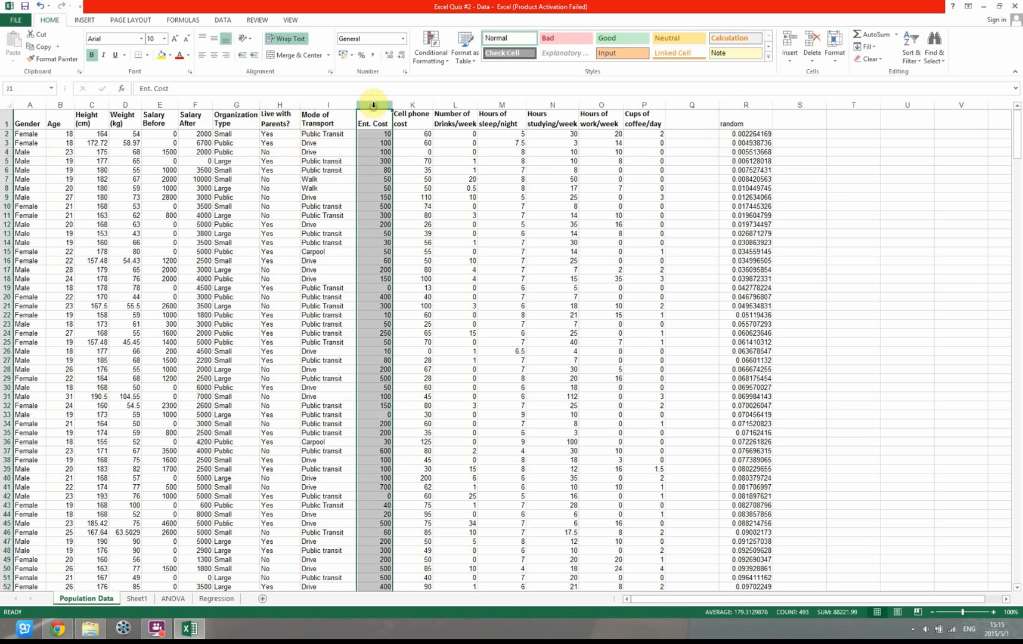
left_click(192, 108)
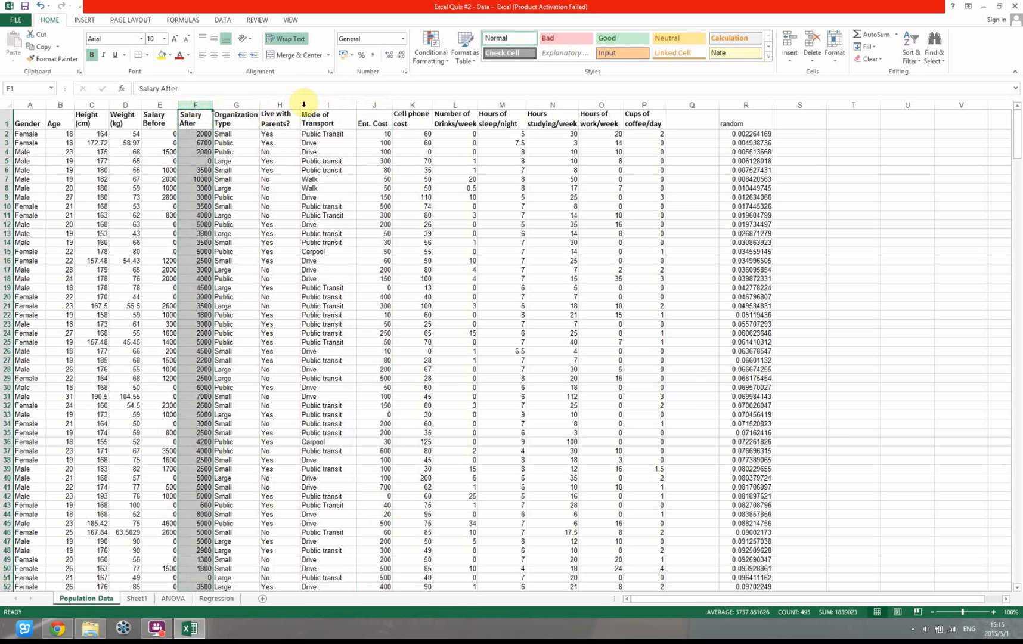
left_click(369, 104)
left_click(196, 105)
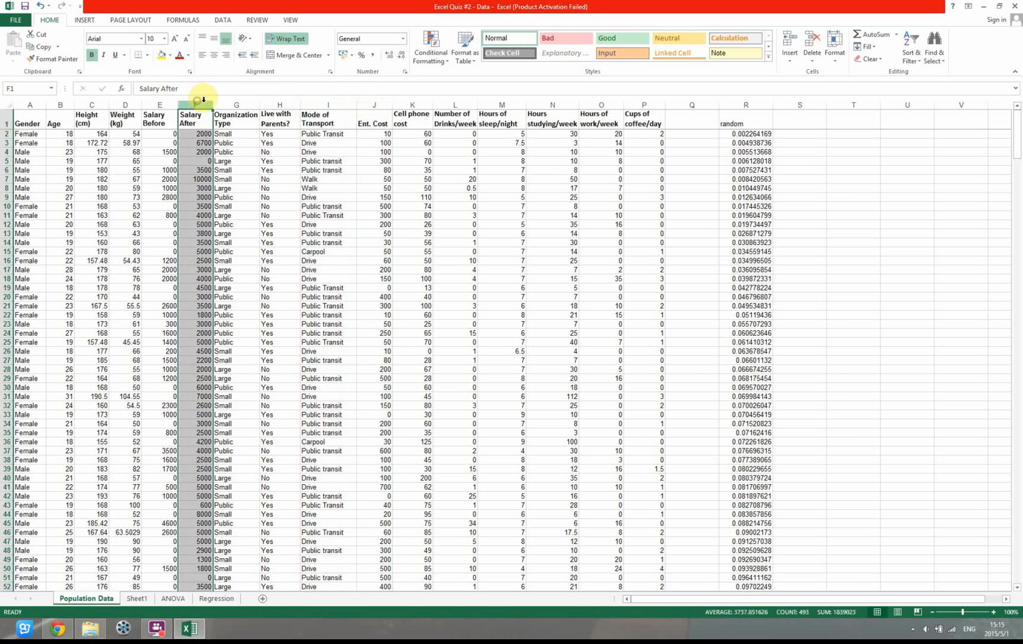
left_click(384, 104)
left_click(195, 105)
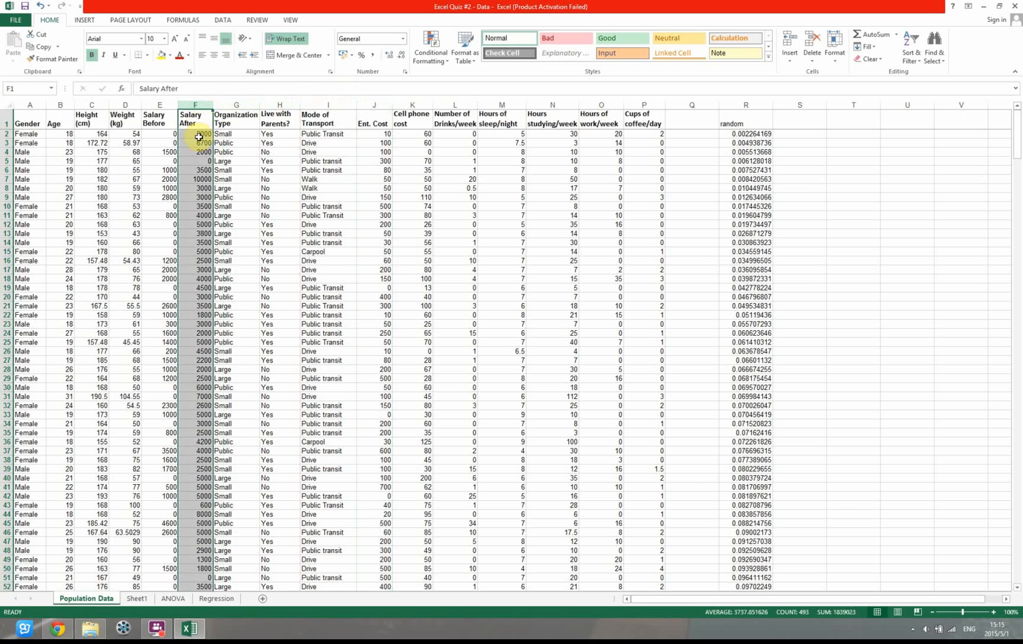
Copy the Salary After values F2:F36 and Ent. Cost values J2:J36 into the Regression sheet starting at cell B5
left_click(199, 135)
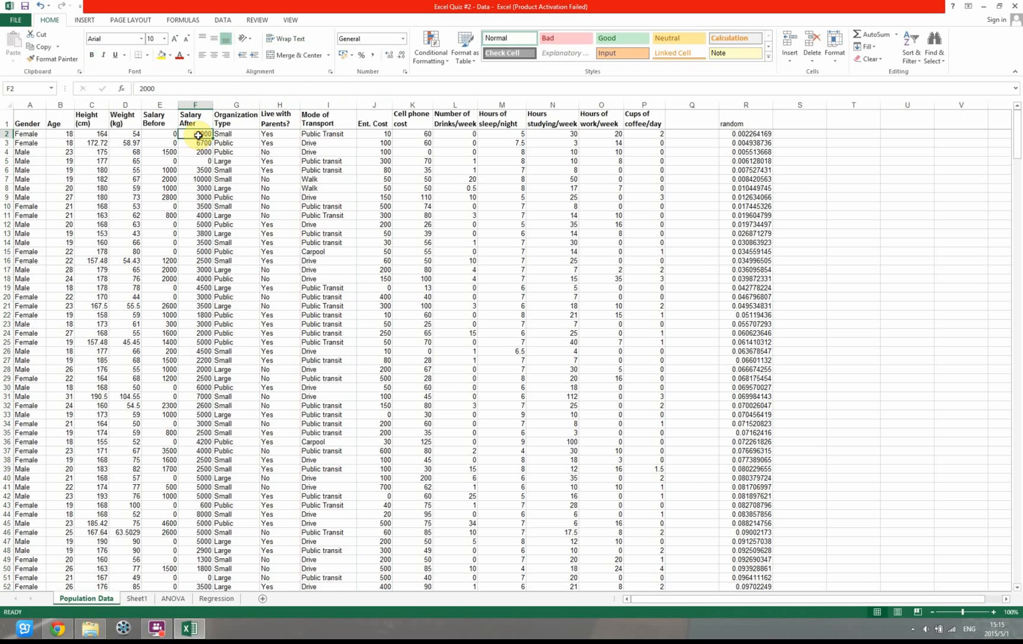
left_click_drag(199, 136, 201, 444)
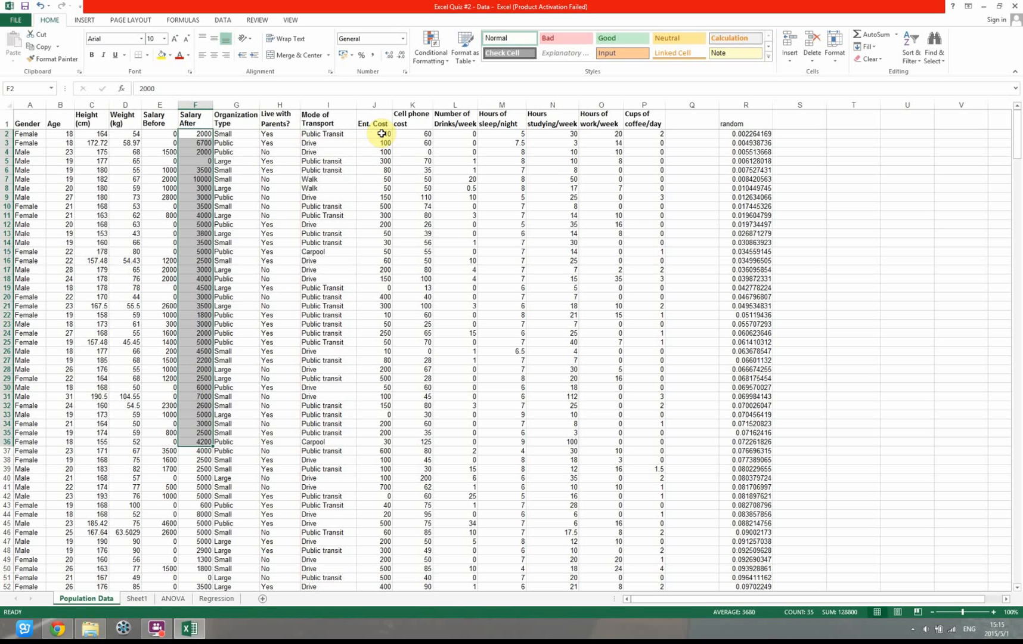
left_click_drag(381, 133, 374, 445)
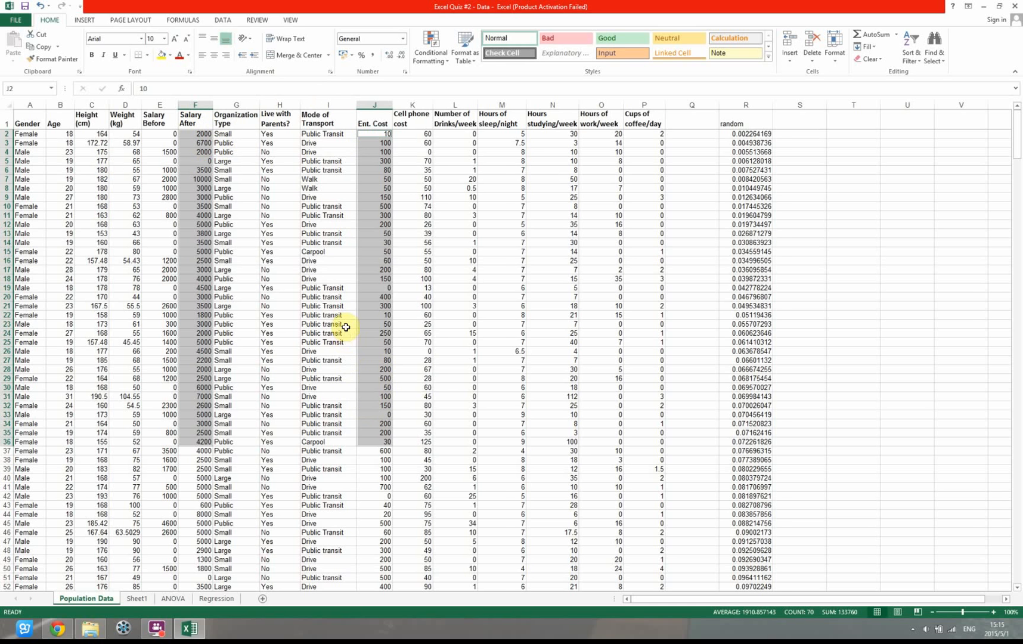
key("ctrl+c")
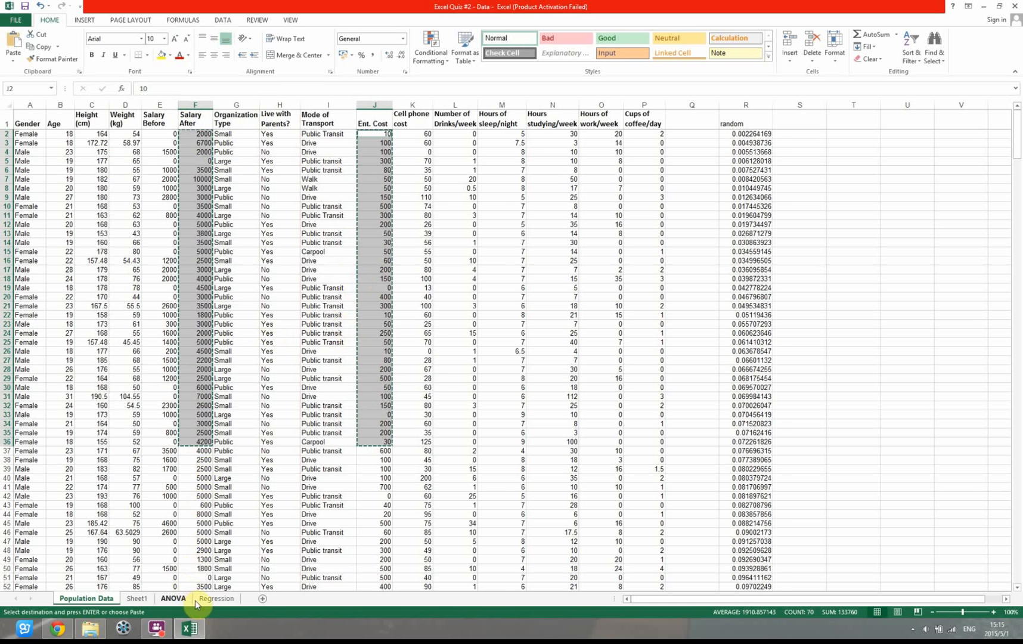
left_click(200, 598)
left_click(40, 159)
key("ctrl+v")
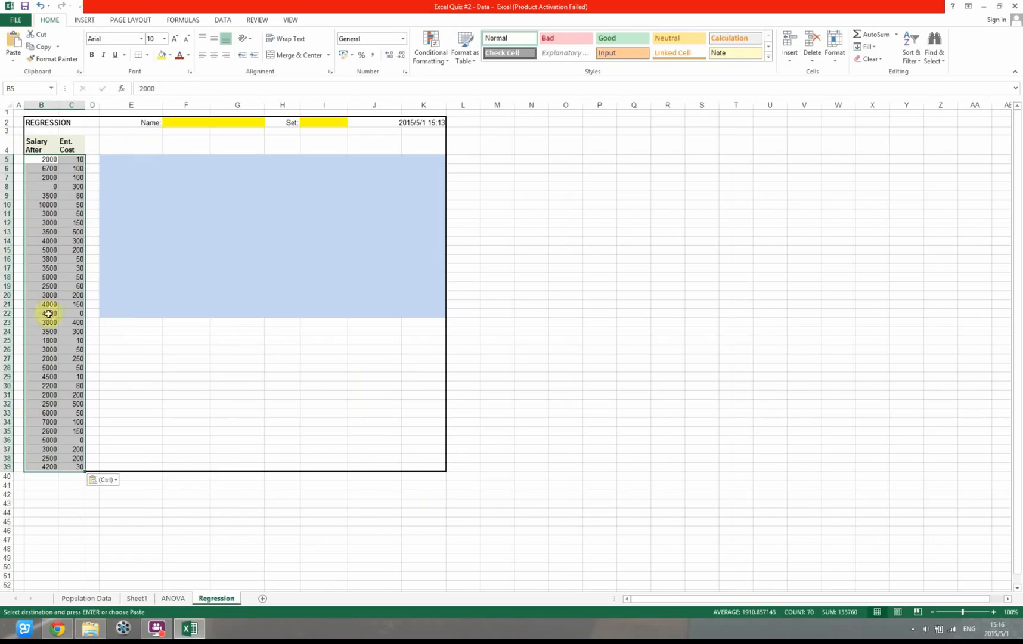
Set up a Regression data analysis with Ent. Cost C5:C39 as the Input Y Range and Salary After B5:B39 as the Input X Range
left_click(173, 189)
left_click(147, 163)
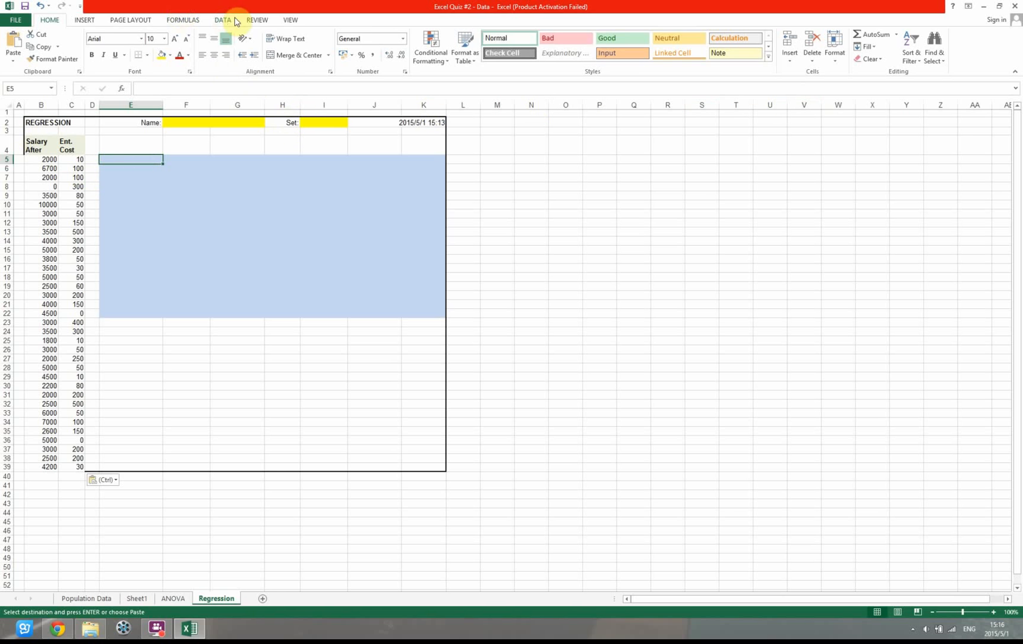
left_click(223, 20)
left_click(726, 33)
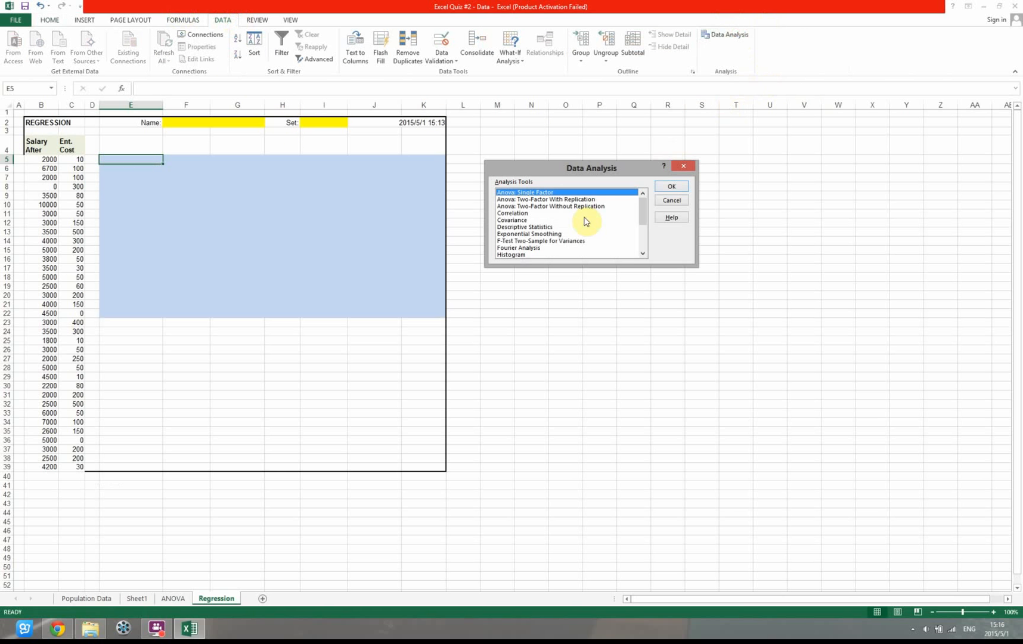
scroll(643, 219, "down", 2)
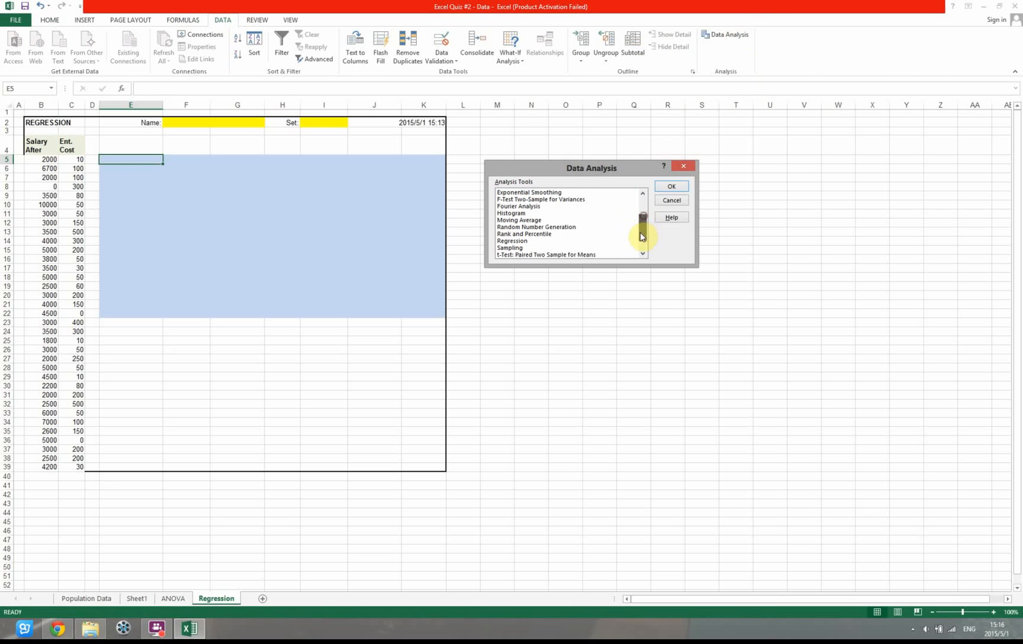
left_click(552, 241)
left_click(678, 185)
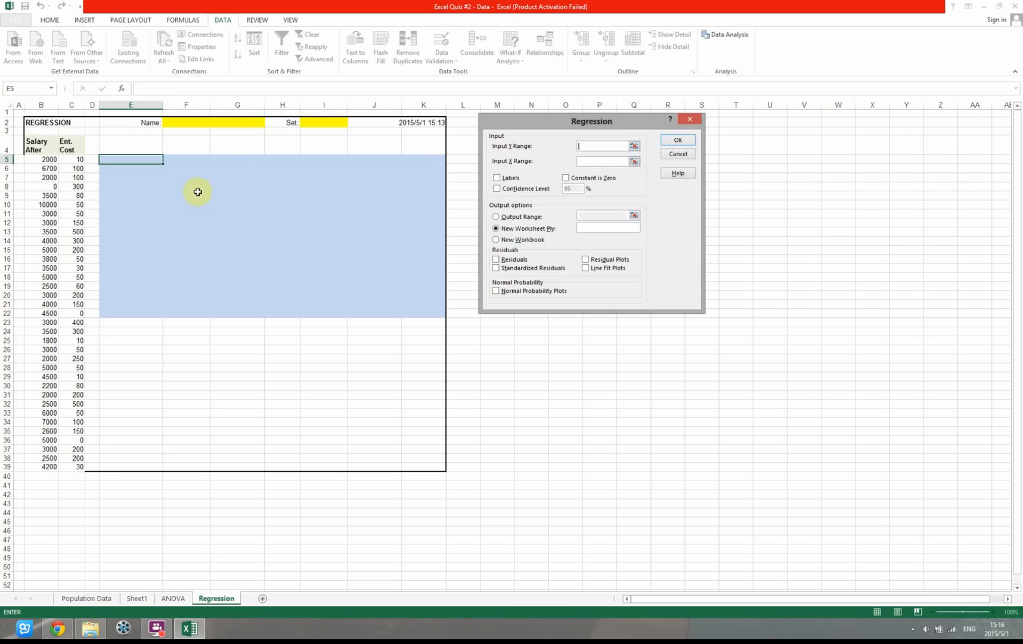
left_click_drag(76, 157, 74, 466)
left_click(590, 161)
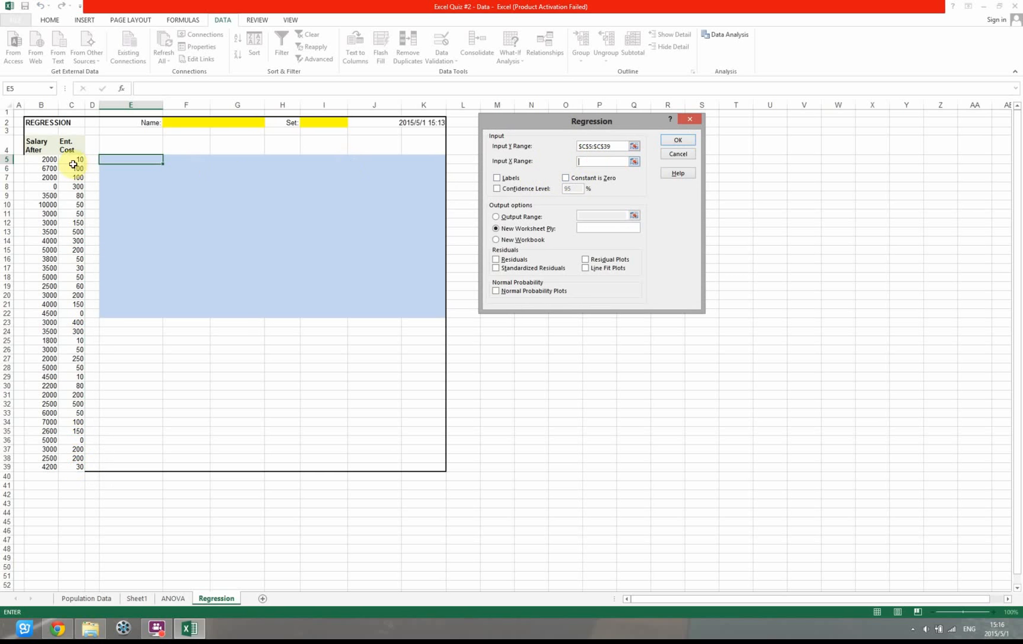
left_click_drag(44, 160, 56, 468)
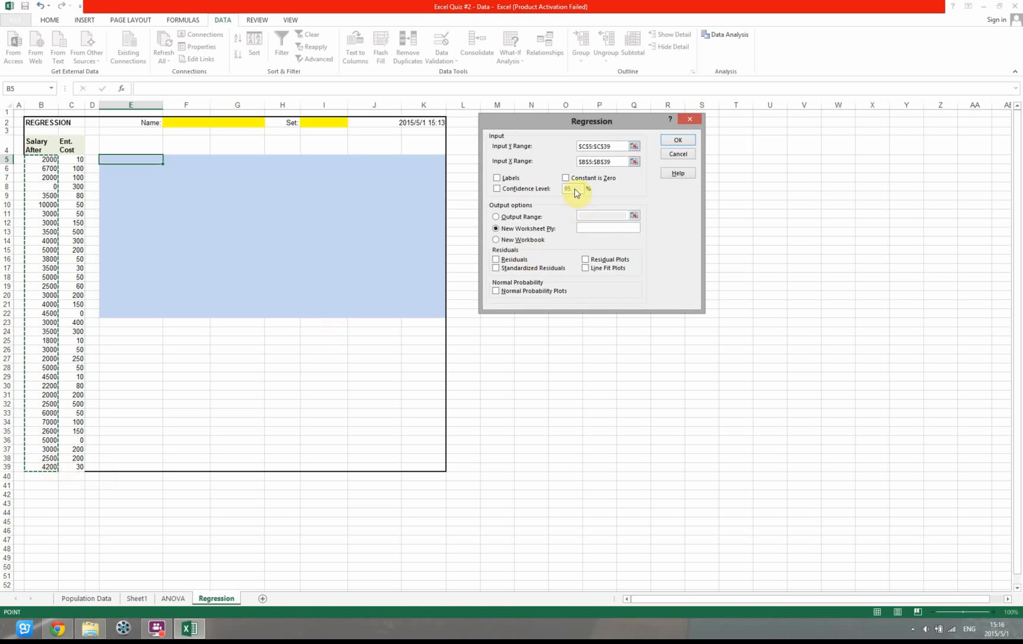
Choose Output Range as the regression's output option and try to run it with the blue area E5:K22 picked
left_click(521, 217)
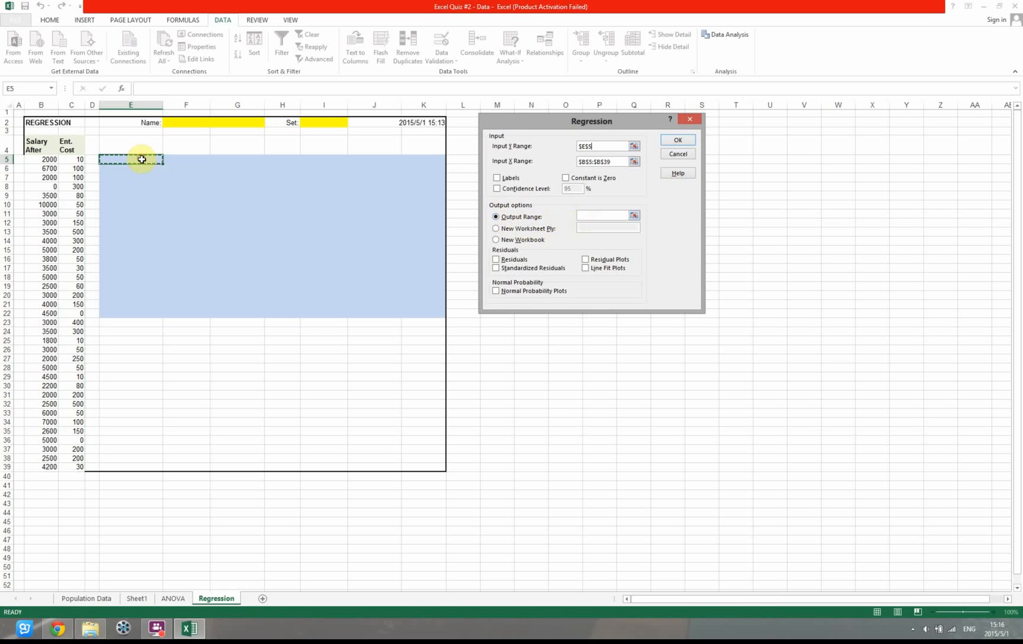
left_click_drag(140, 158, 420, 313)
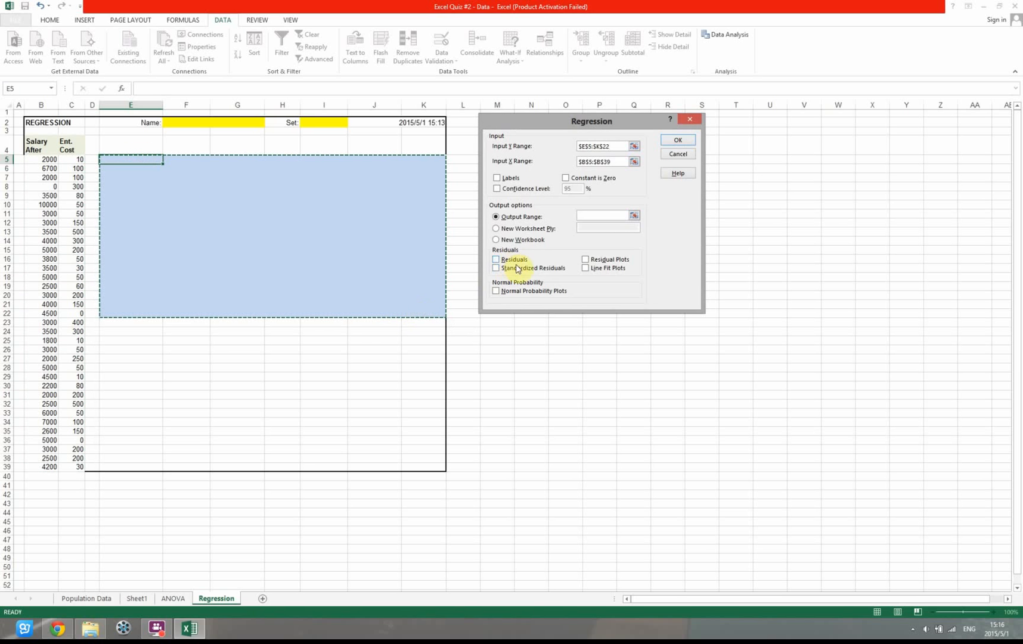
left_click(683, 140)
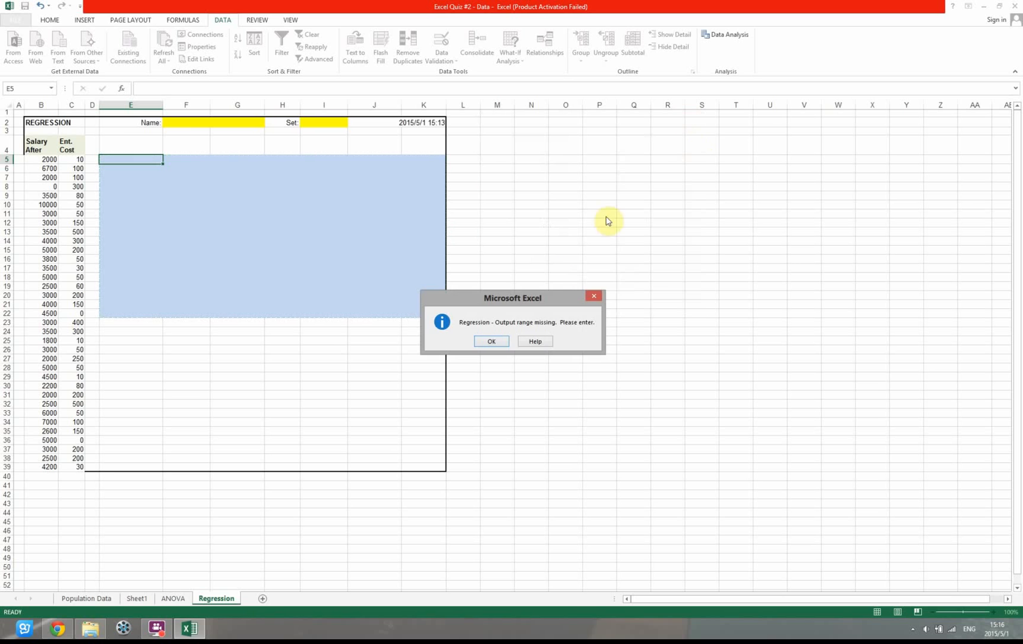
left_click(494, 342)
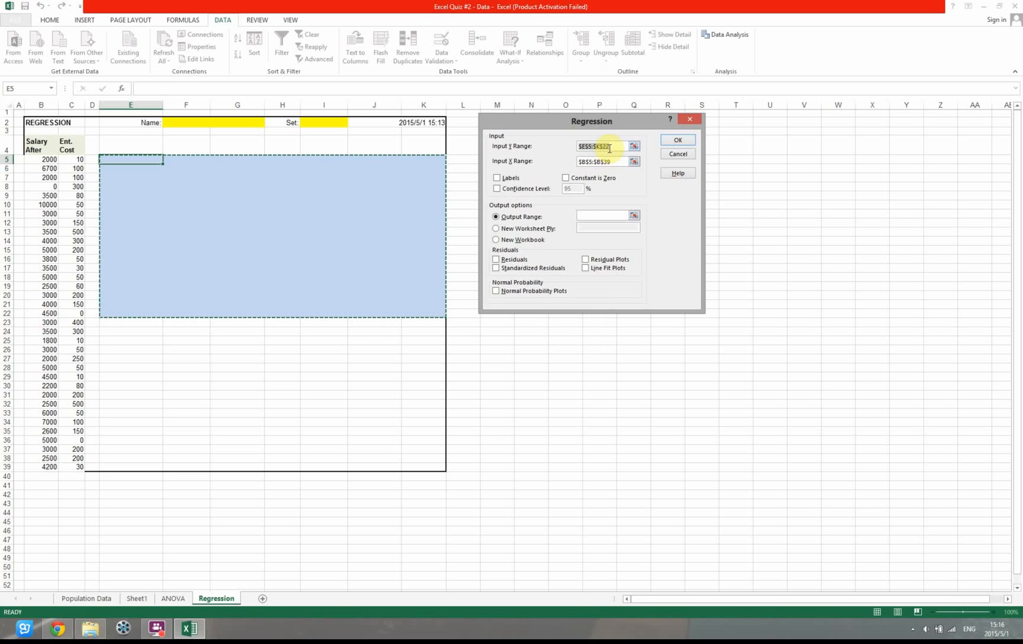
Set the Input Y Range back to C5:C39 and pick B5:B39 again as the Input X Range
left_click(612, 146)
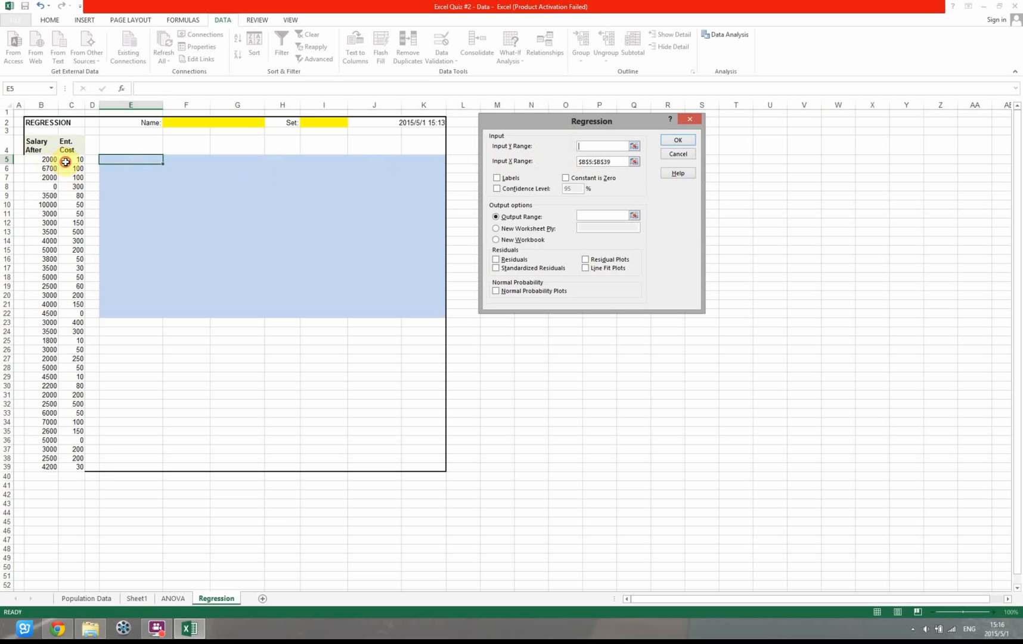
left_click_drag(69, 160, 60, 464)
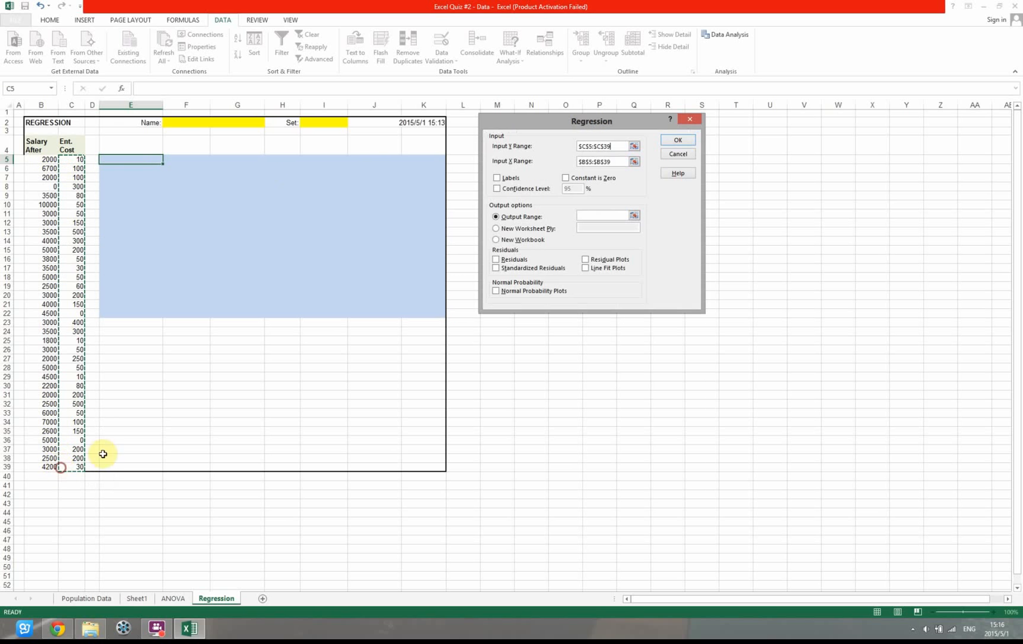
left_click(614, 161)
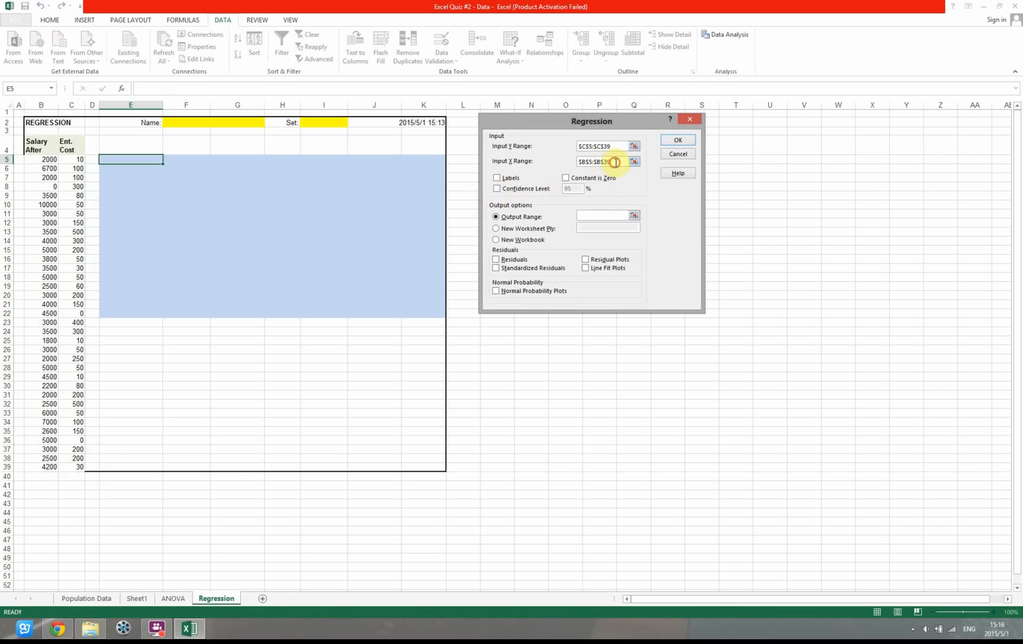
left_click_drag(45, 159, 45, 469)
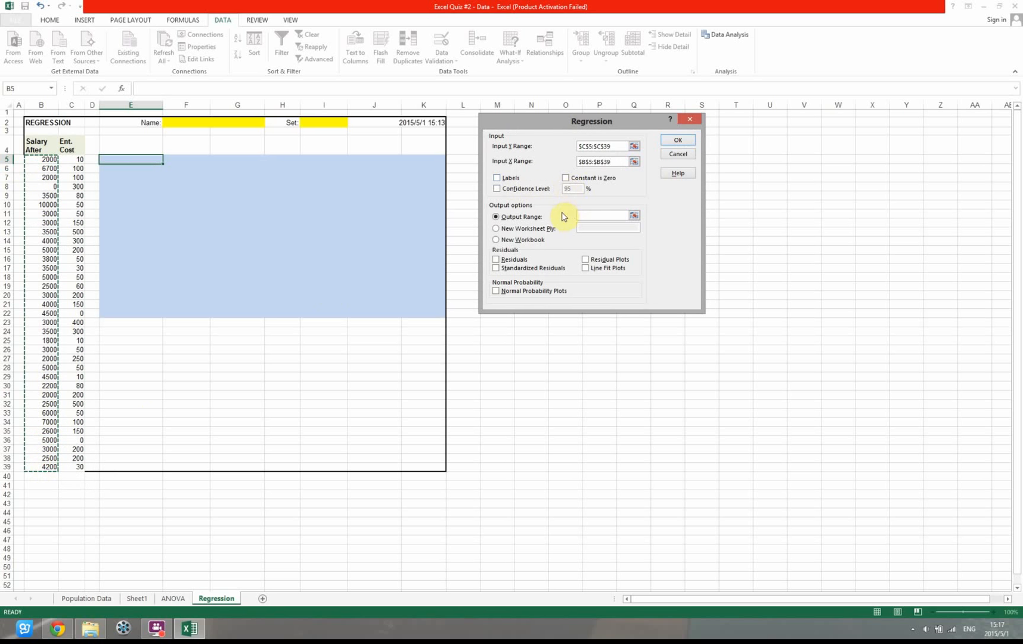
Set the output range to the blue area starting at E5 and run the regression
left_click(583, 215)
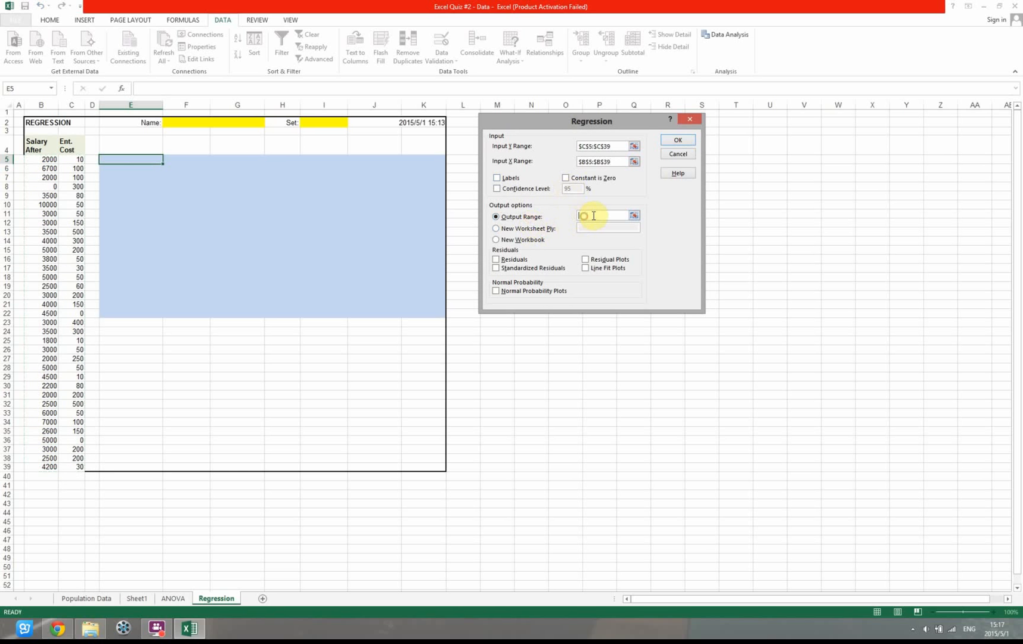
left_click_drag(135, 170, 410, 311)
left_click(675, 145)
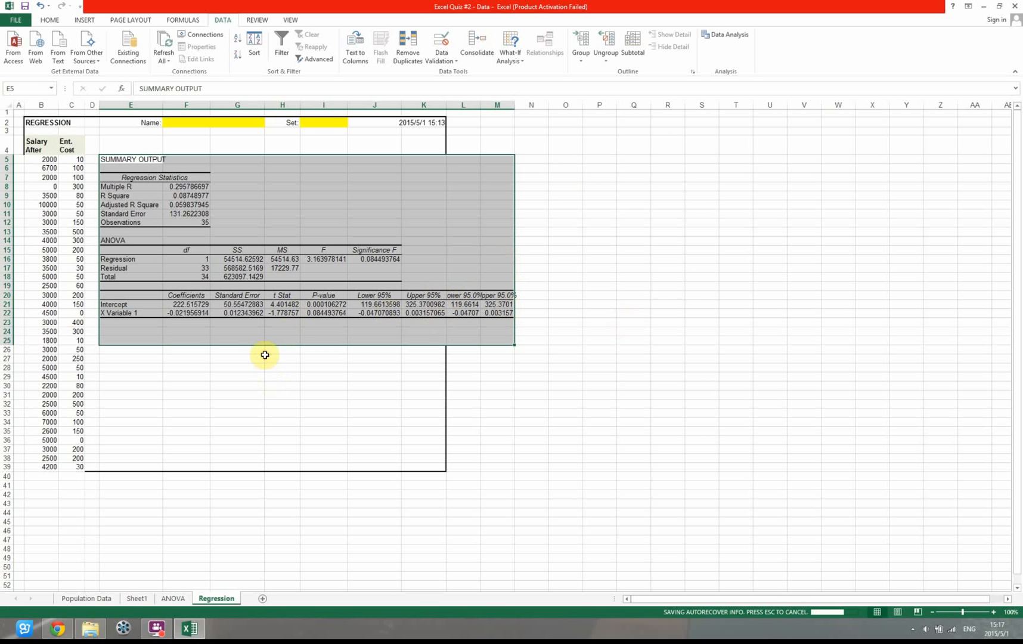
left_click(303, 371)
left_click(609, 275)
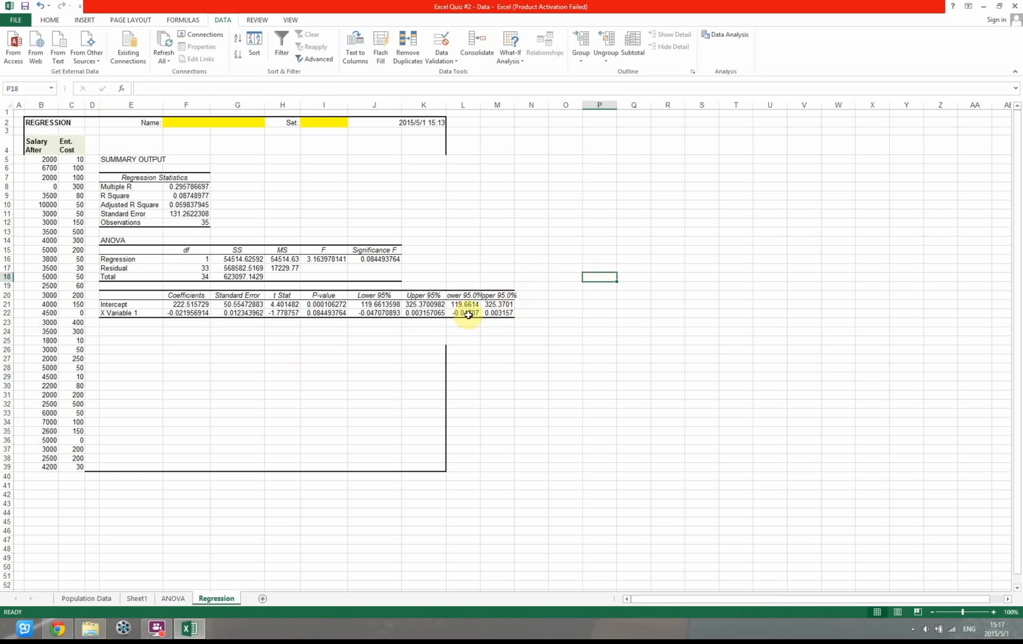
Compare the Lower 95.0% and Upper 95.0% columns with the Lower 95% and Upper 95% columns in the regression output
left_click(471, 297)
left_click_drag(473, 300, 498, 311)
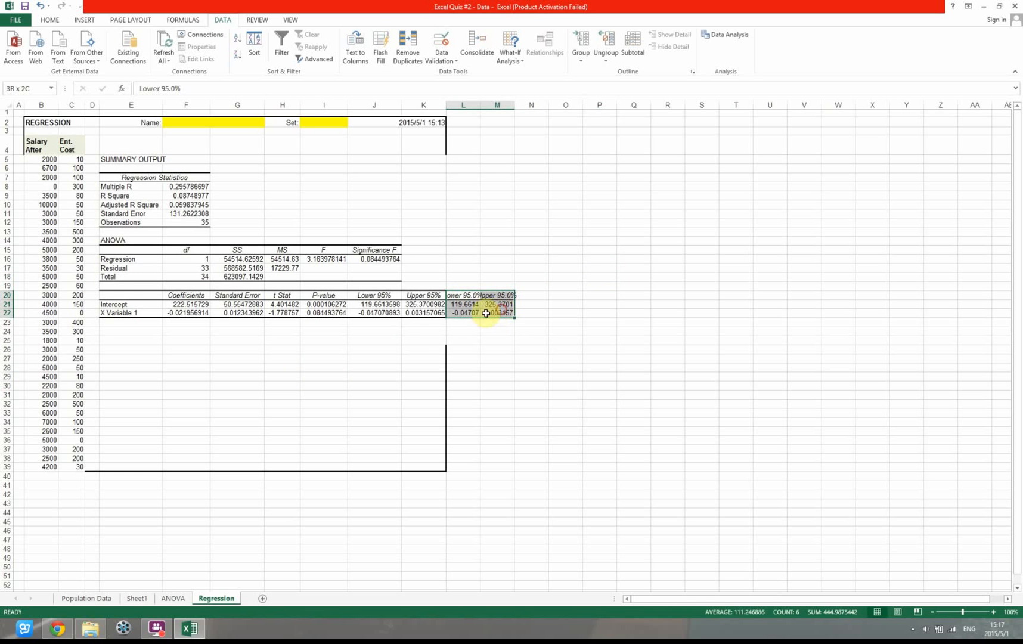
left_click(375, 304)
left_click(486, 305)
left_click(466, 304)
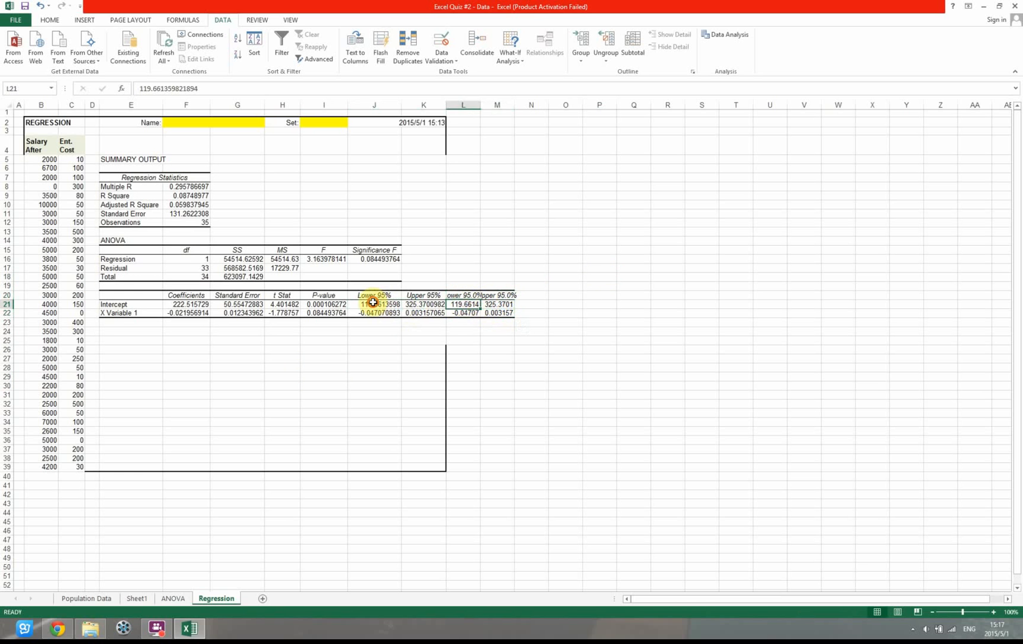
left_click(374, 302)
left_click(460, 304)
left_click(424, 304)
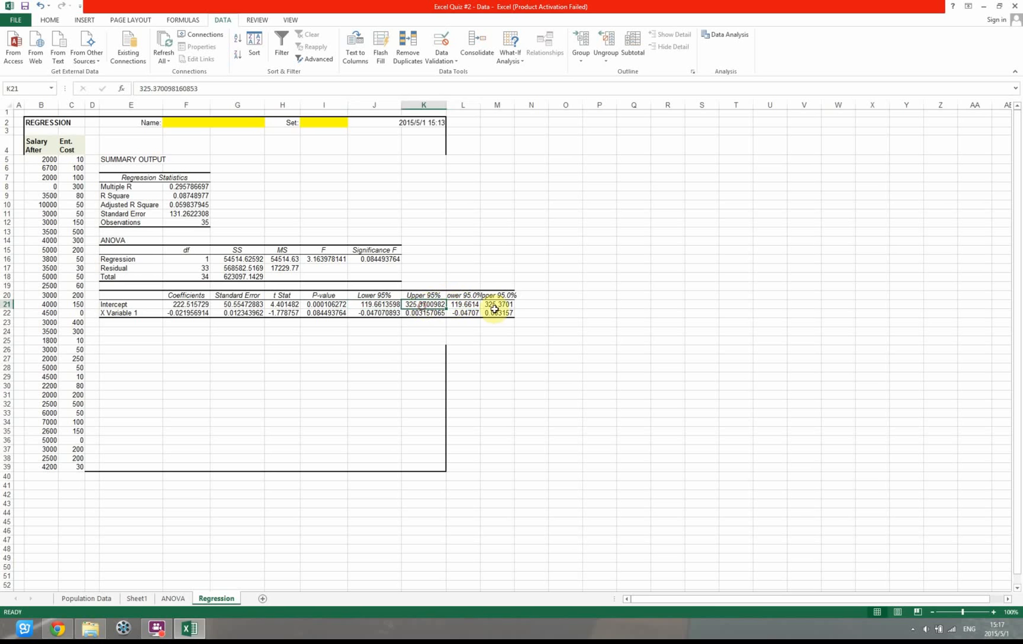
left_click(496, 304)
Delete the contents of the duplicate Lower 95.0% and Upper 95.0% columns in L20:M22
left_click_drag(462, 295, 511, 310)
key("Delete")
left_click(509, 344)
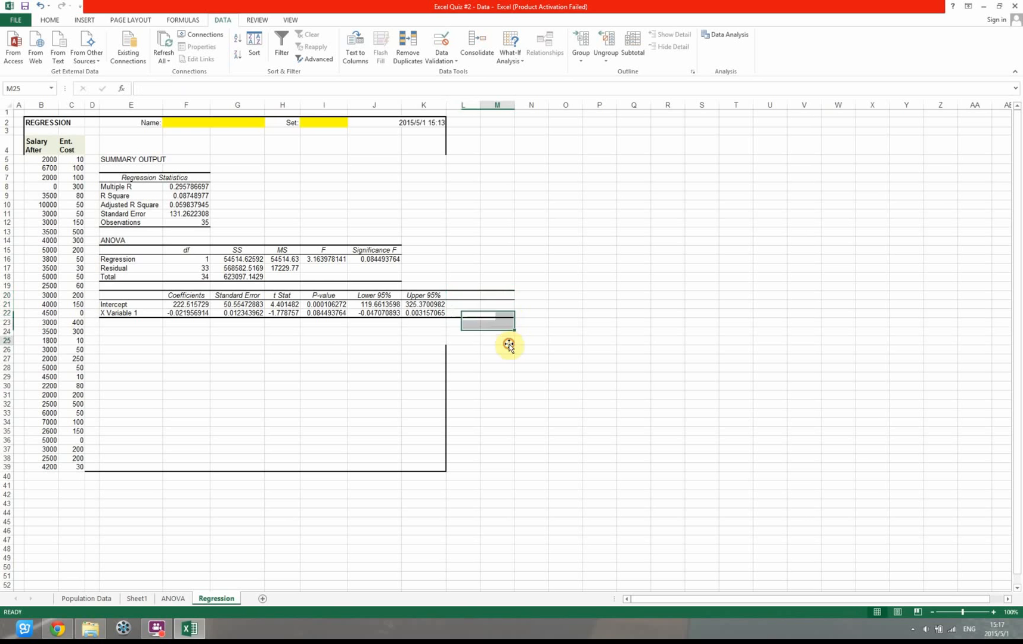
Remove all leftover borders from the emptied cells L20:M22 beside the regression coefficients table
left_click_drag(468, 292, 509, 310)
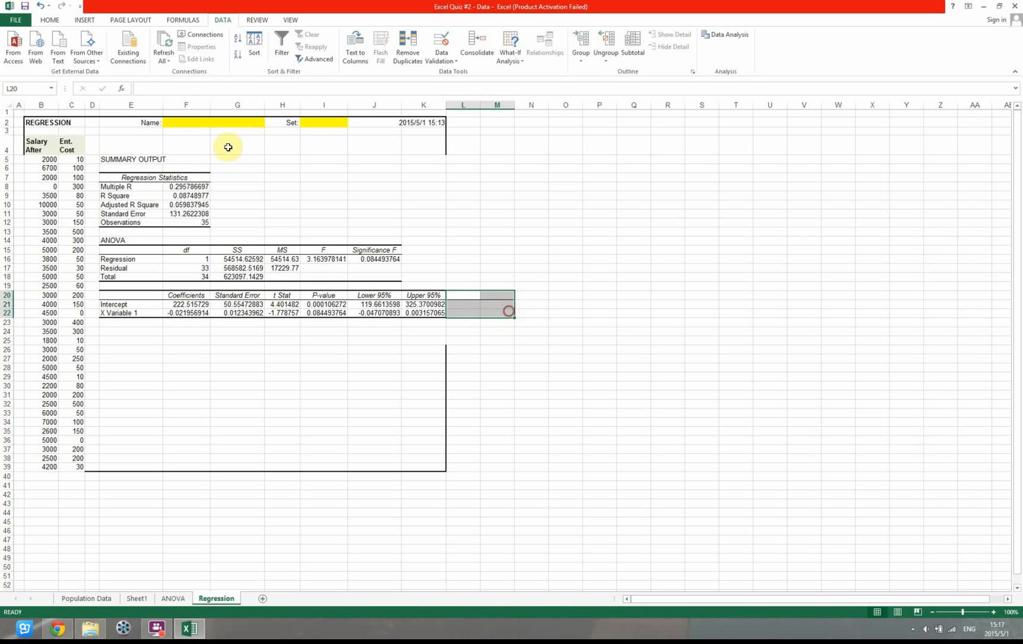
left_click(50, 19)
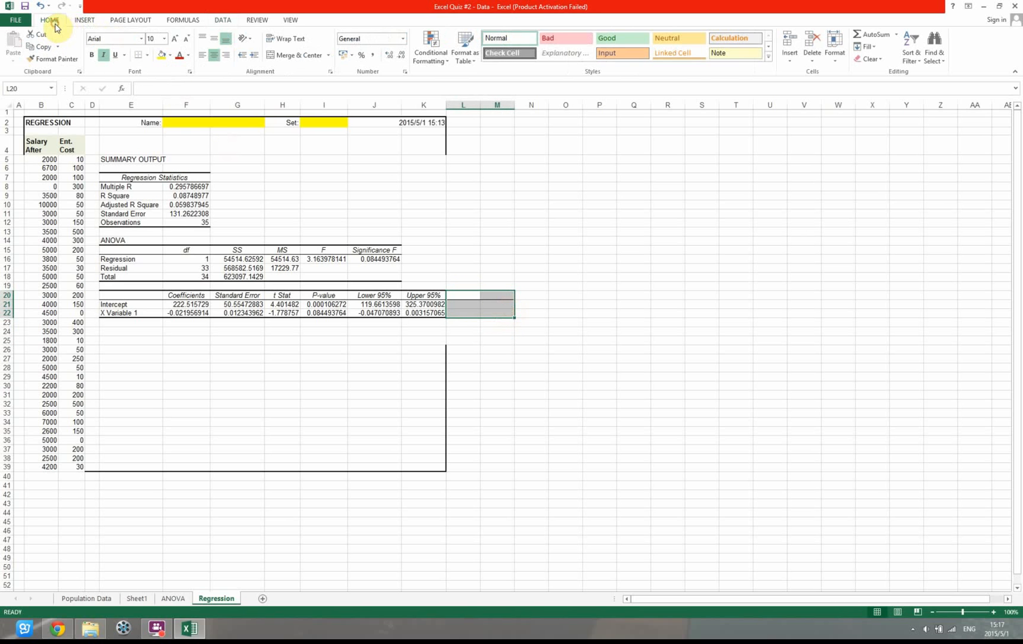
left_click(137, 55)
left_click(497, 304)
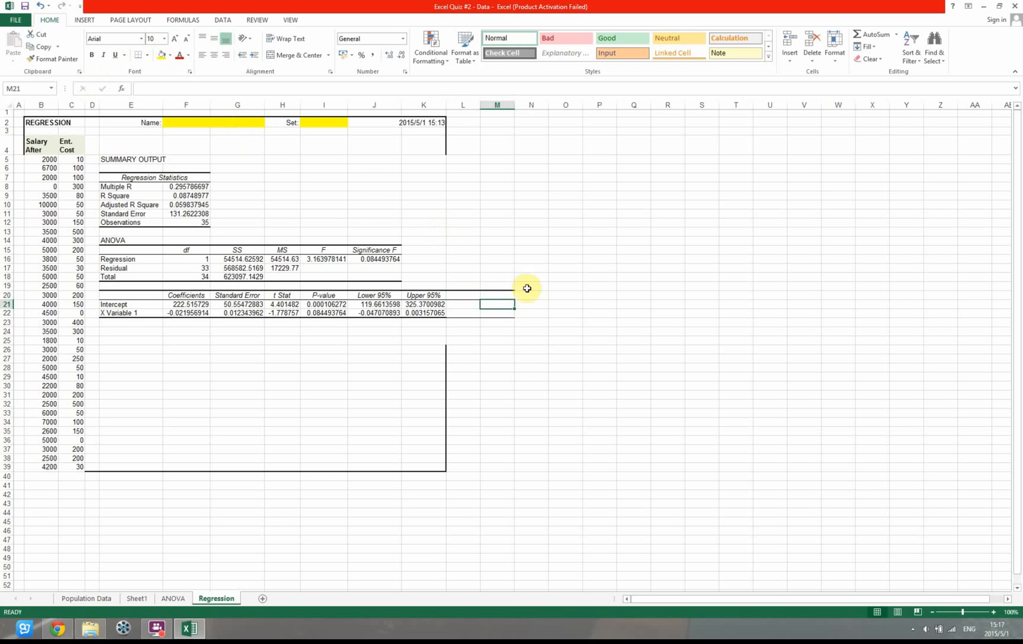
left_click_drag(473, 294, 501, 313)
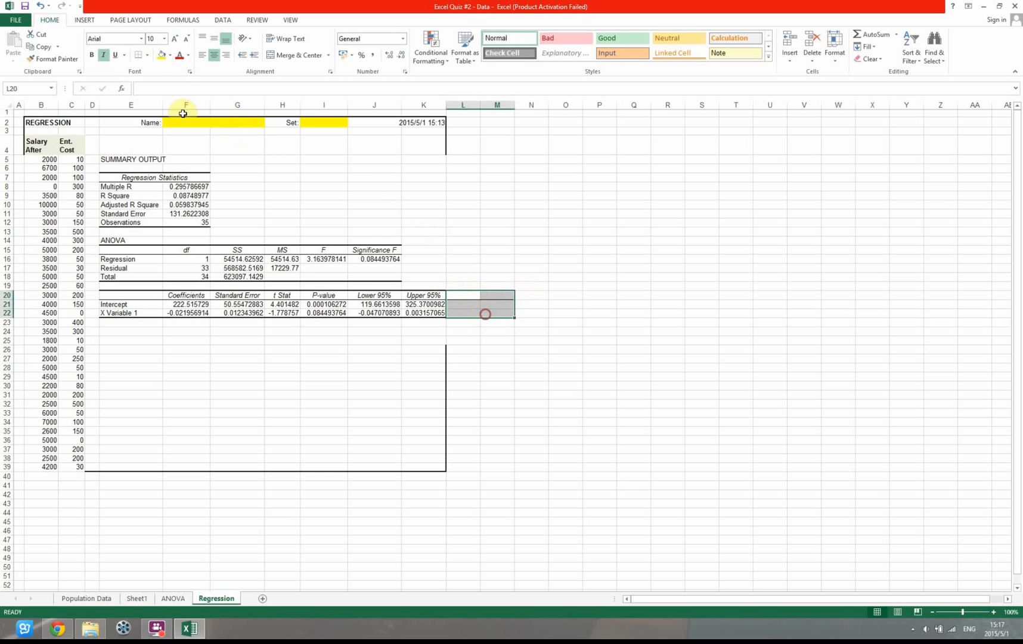
left_click(147, 58)
left_click(143, 136)
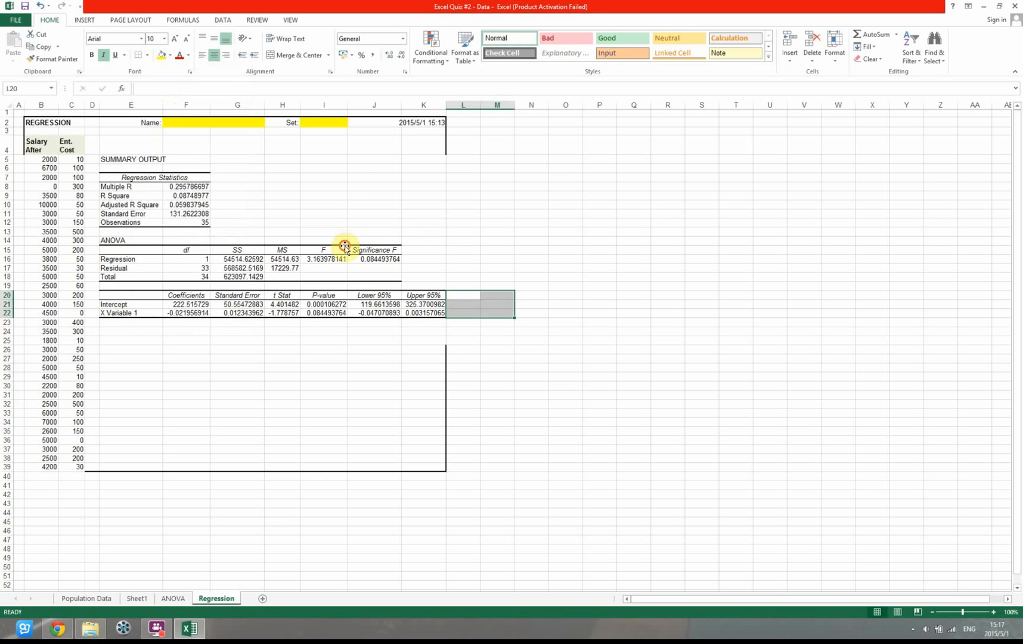
left_click(339, 249)
Apply a thick box border around the whole regression block B2:K39
left_click_drag(32, 125, 424, 465)
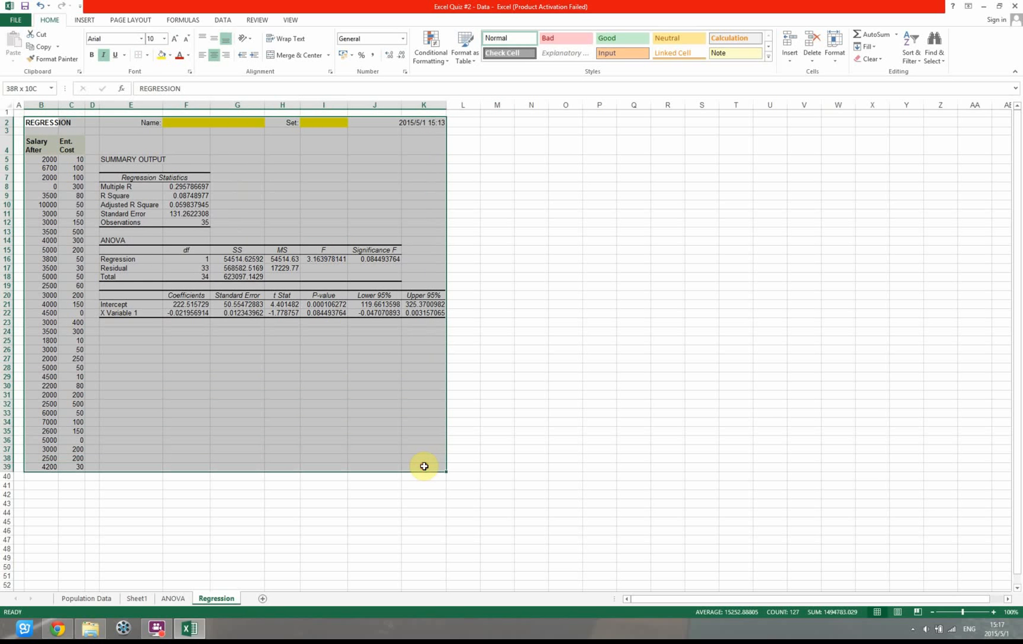
left_click(147, 55)
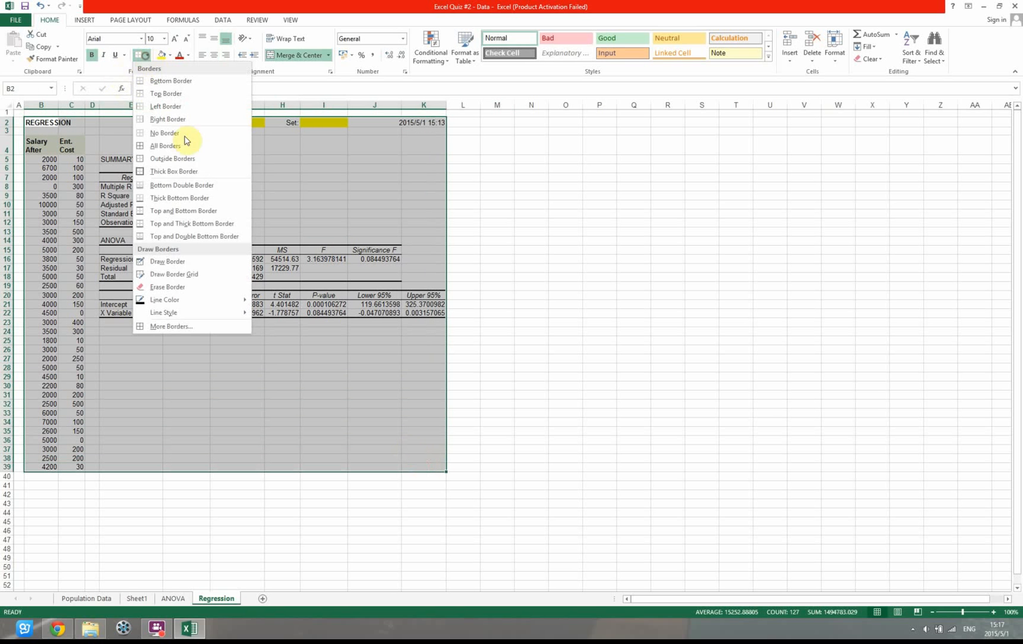
left_click(171, 171)
left_click(785, 203)
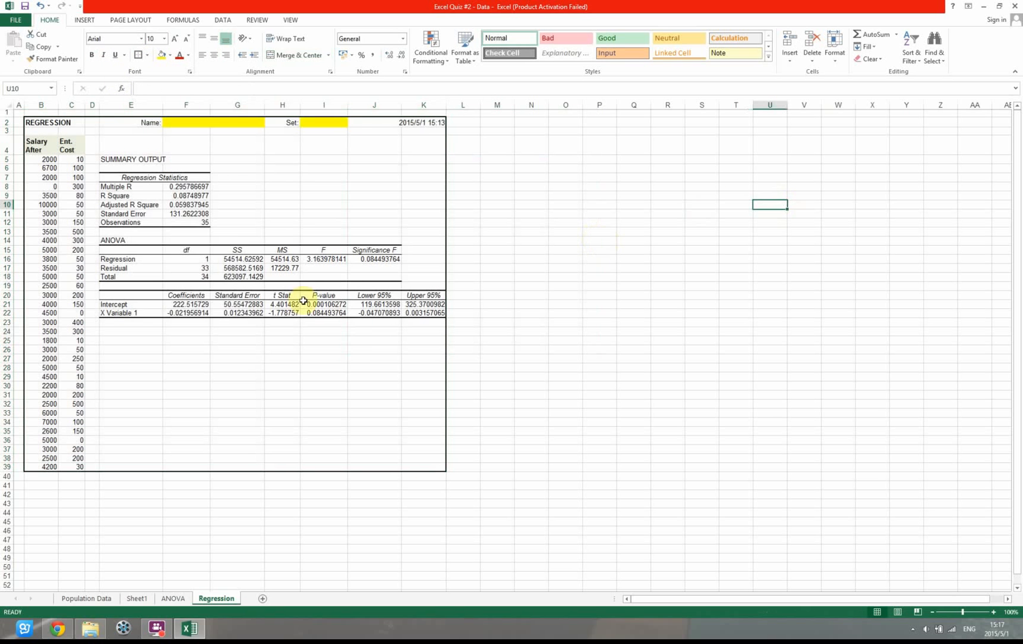
Review the Name and Set cells on the Regression sheet, and look over the ANOVA and Population Data sheets
left_click(190, 129)
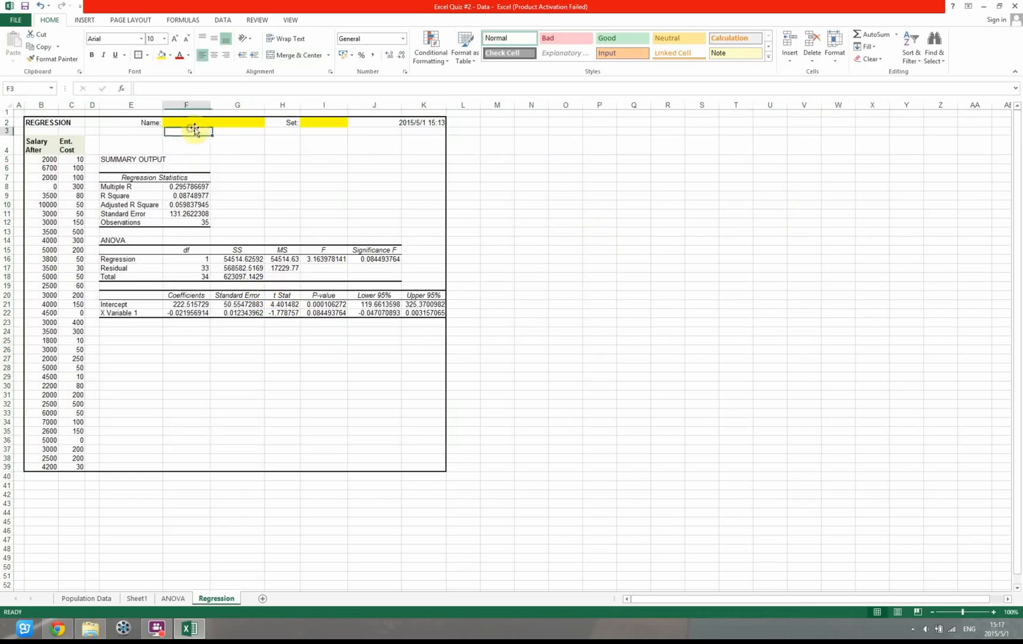
left_click(337, 122)
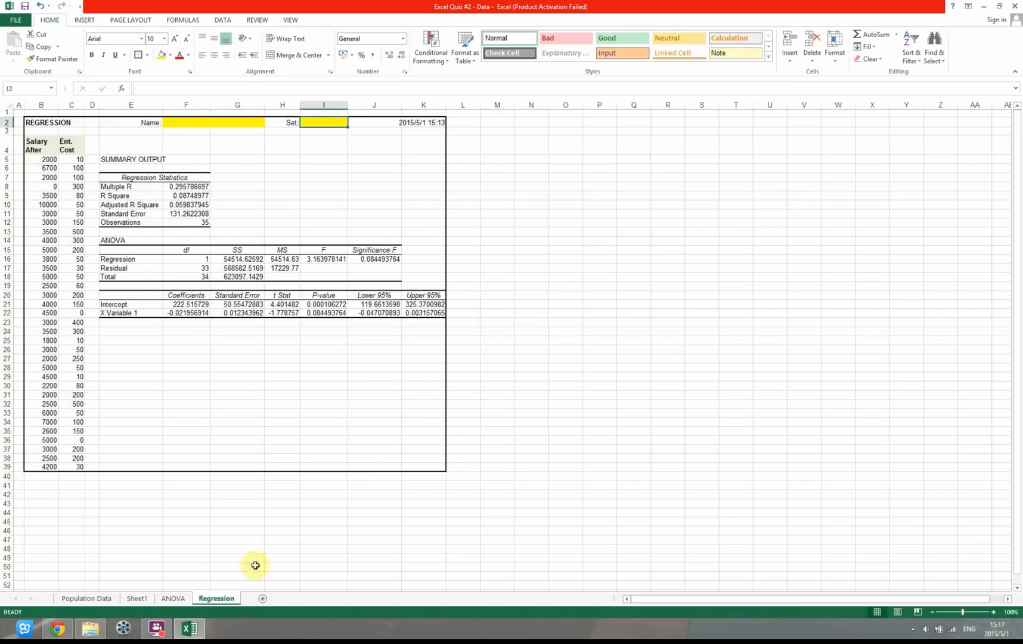
left_click(119, 241)
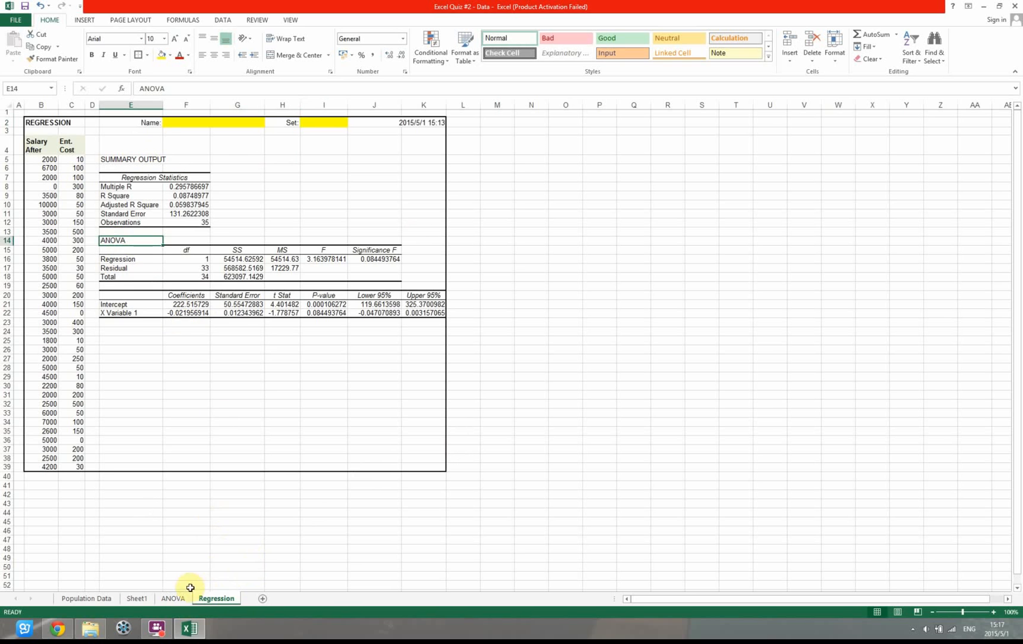
left_click(176, 601)
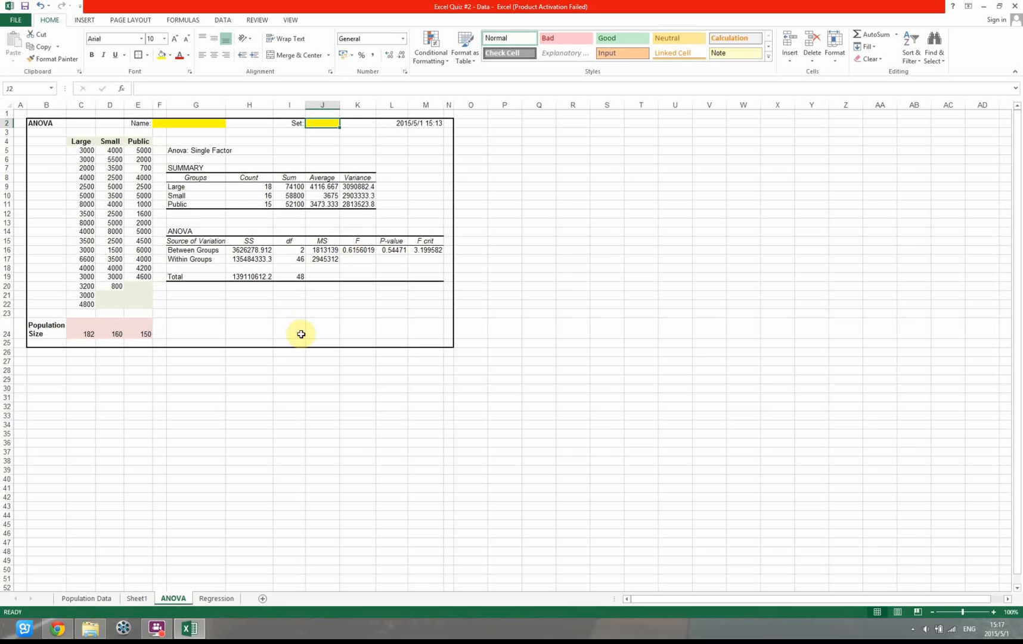
left_click(81, 598)
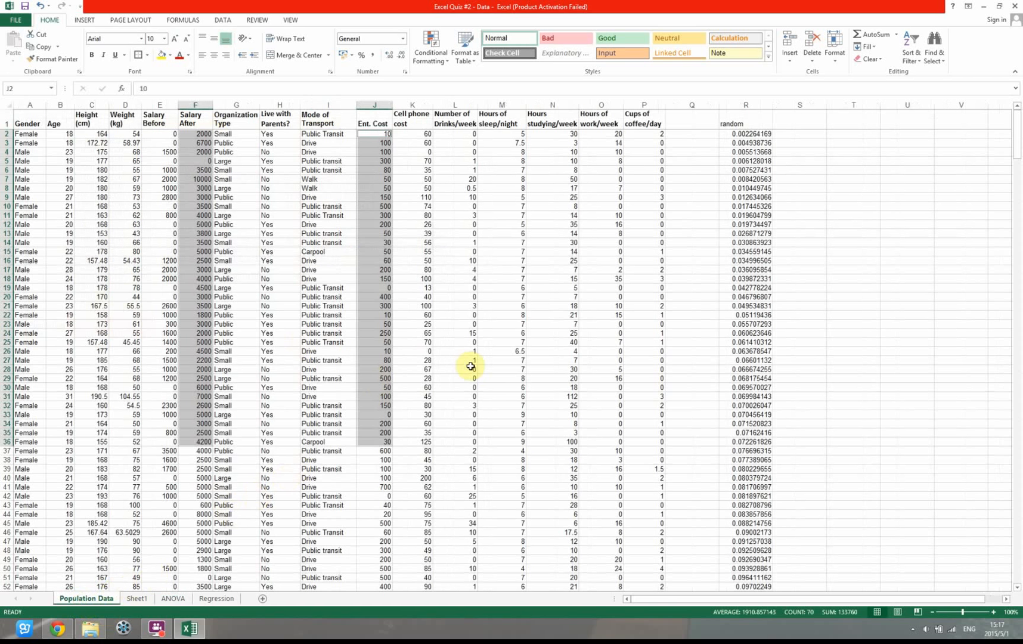
scroll(482, 359, "down", 5)
scroll(482, 358, "up", 5)
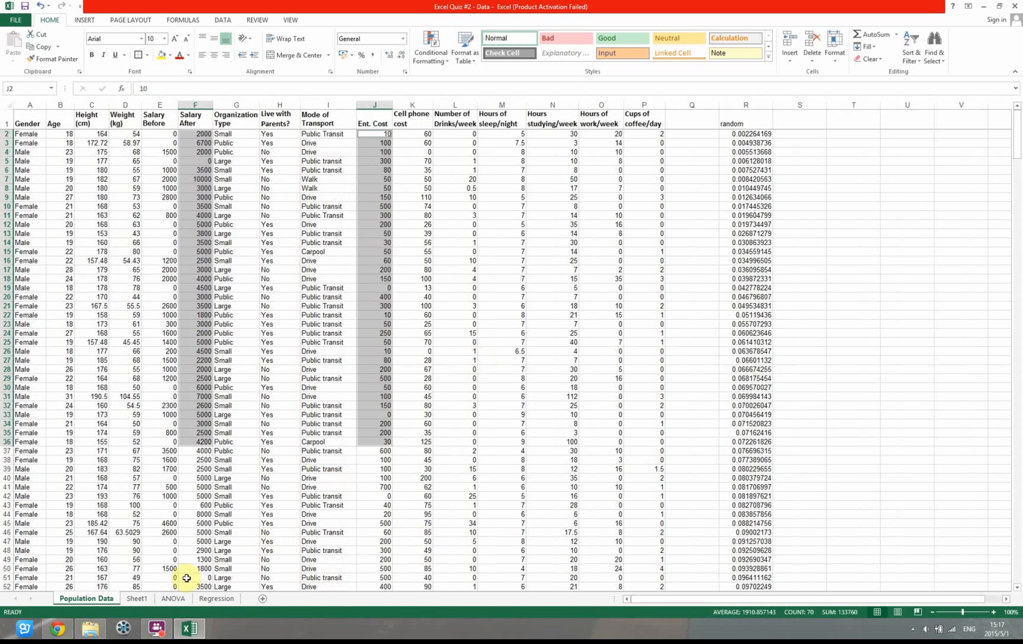
left_click(172, 598)
left_click(130, 599)
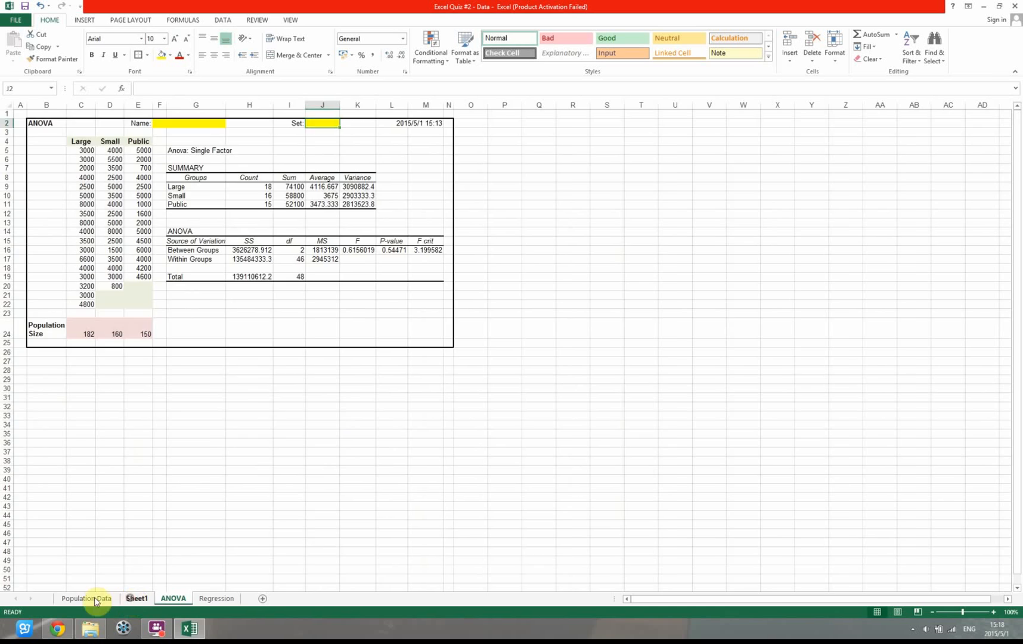
left_click(94, 598)
left_click(208, 599)
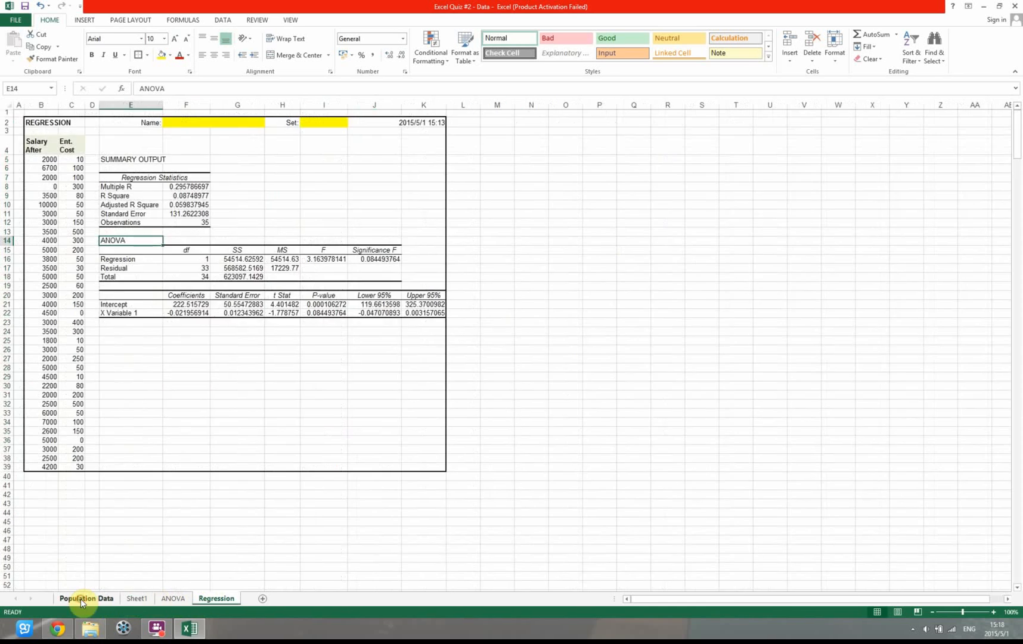